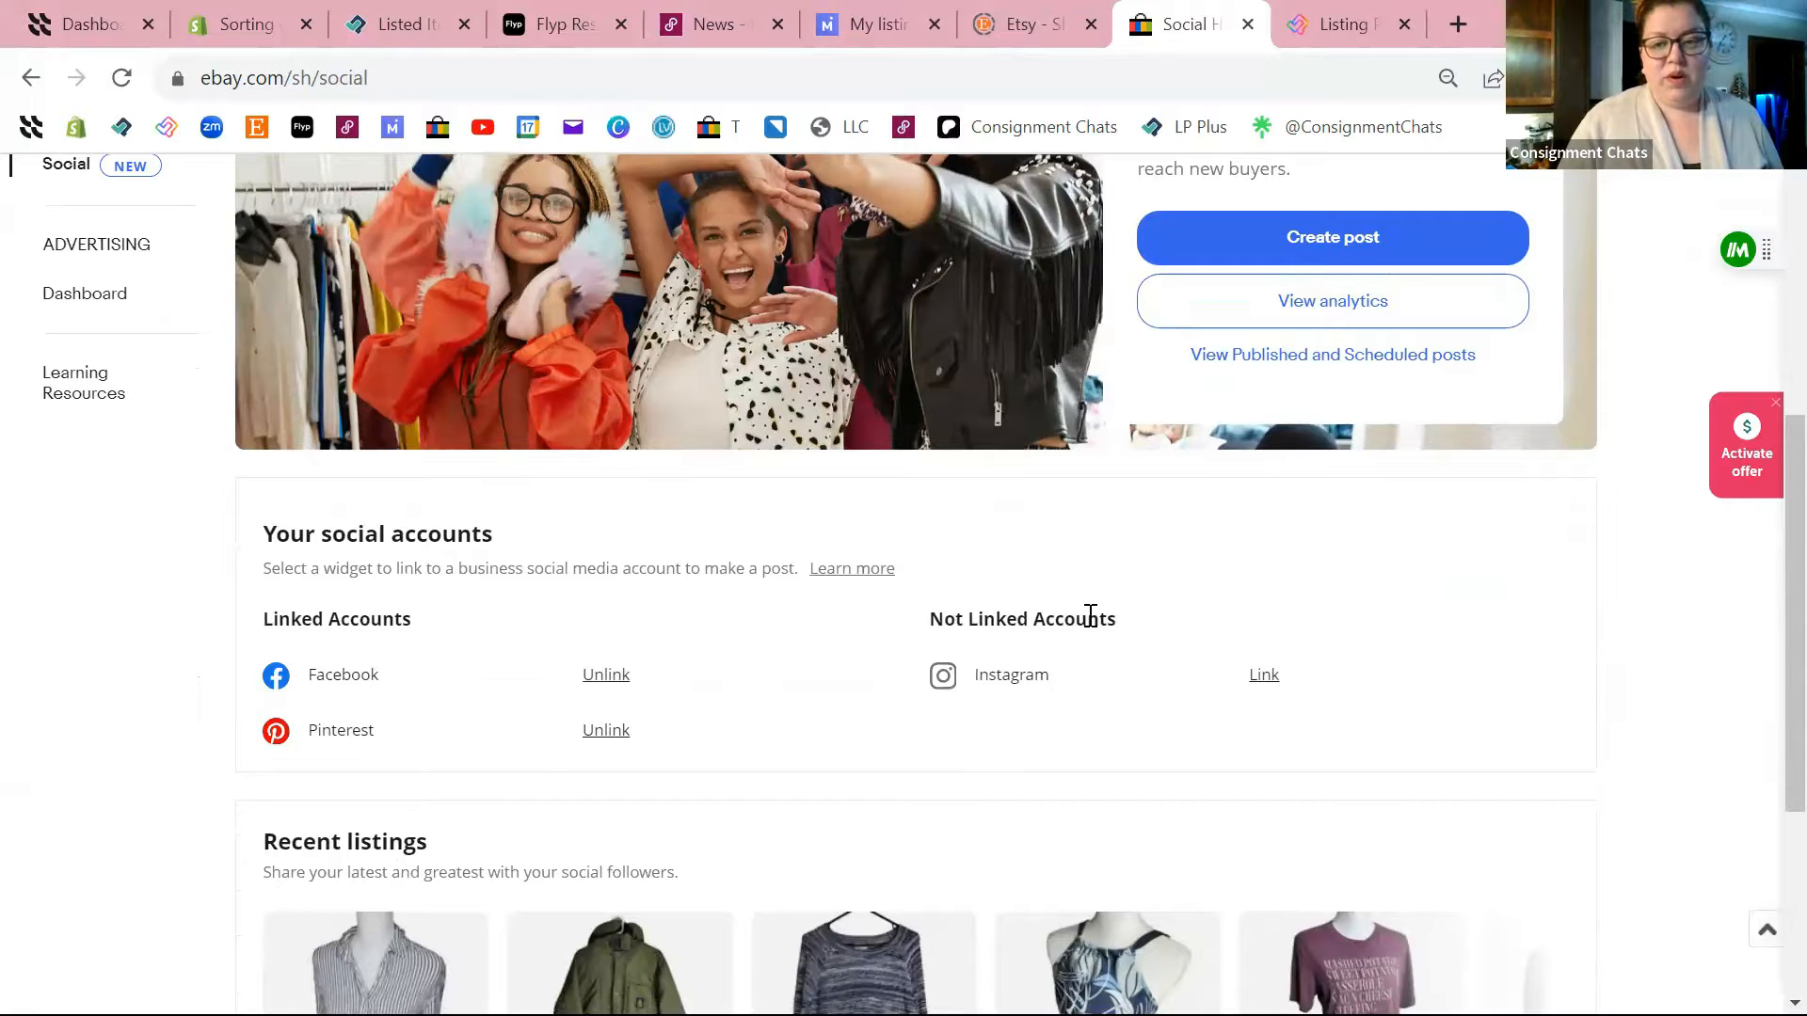
Start a new social media post and pick Pinterest as its platform
scroll(1090, 616, "up", 3)
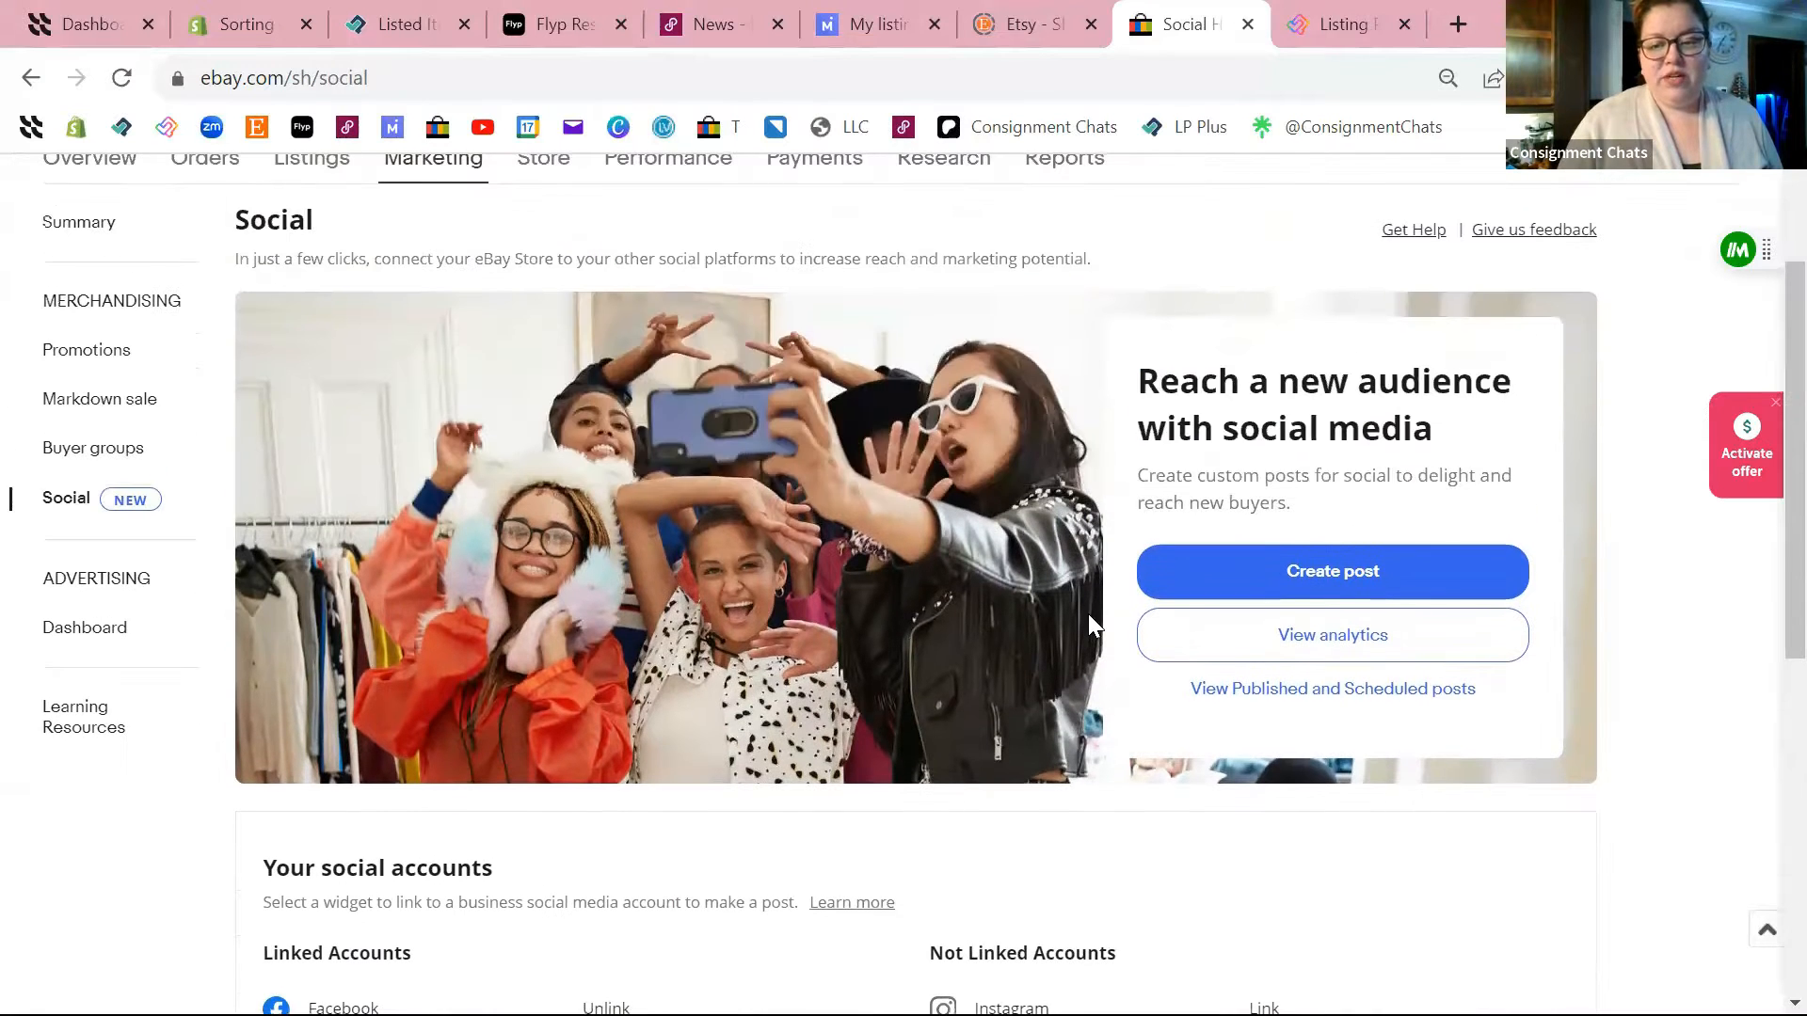
left_click(1328, 588)
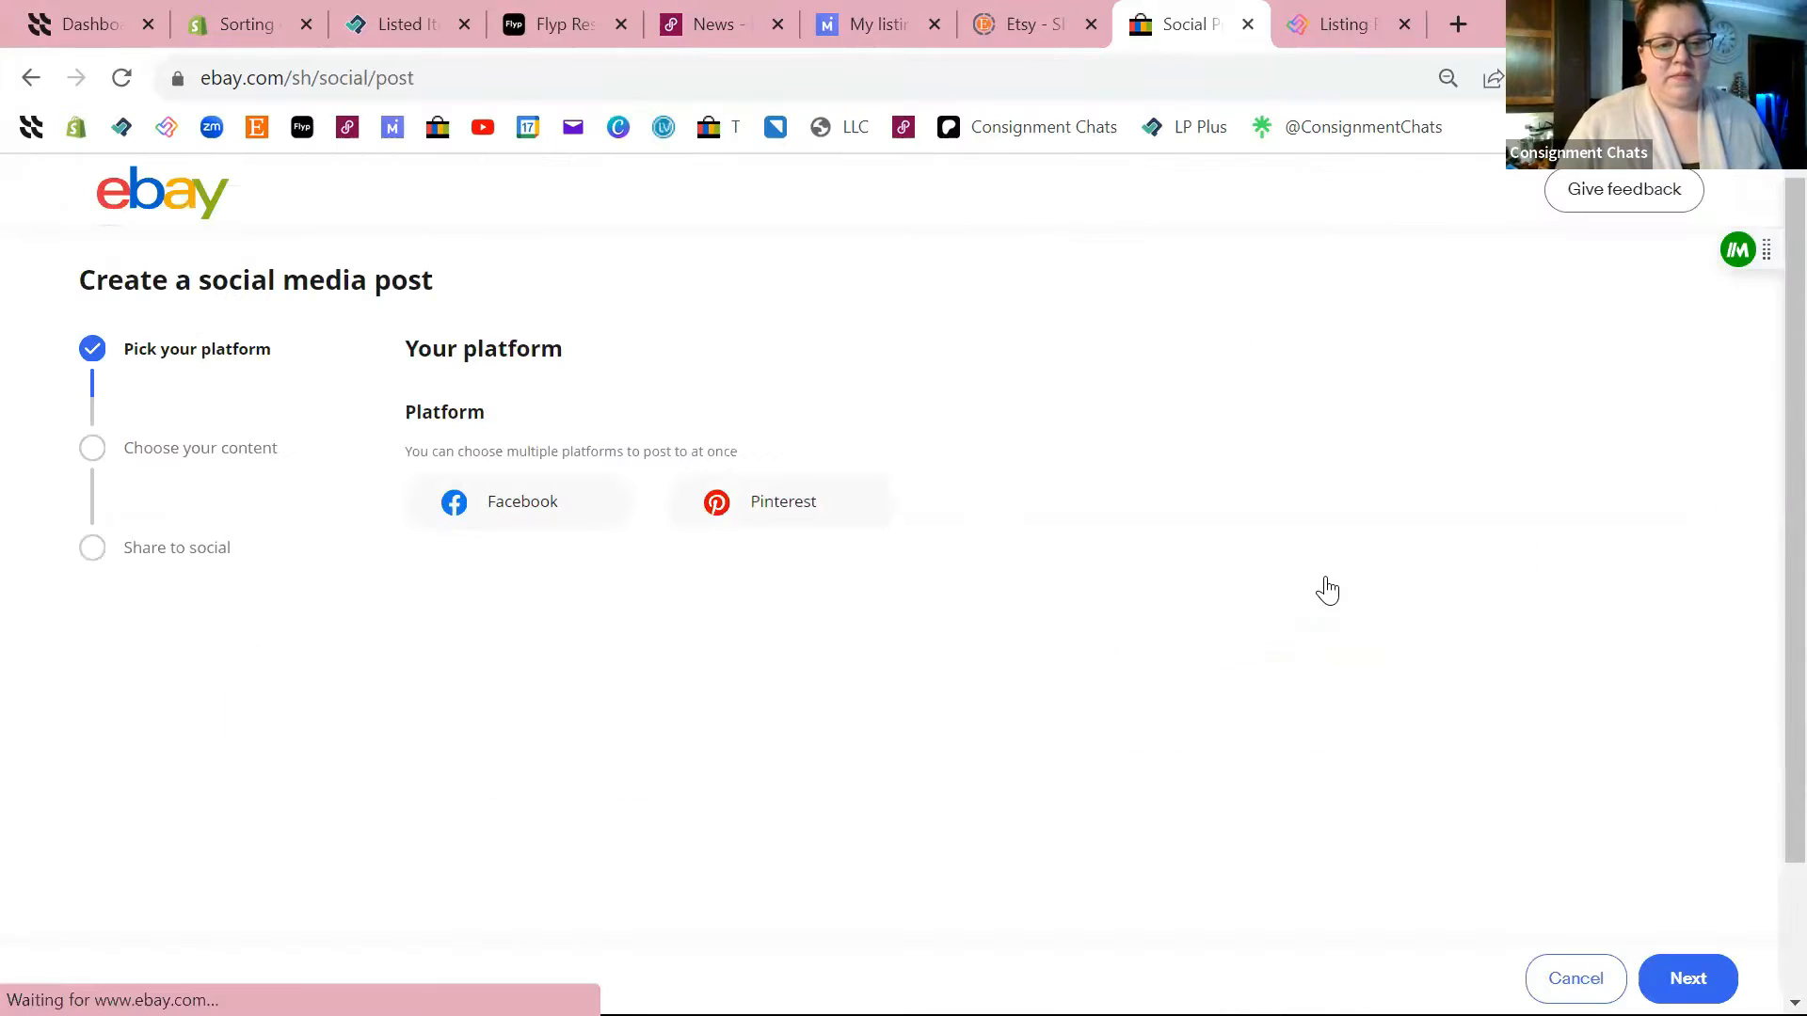
left_click(751, 504)
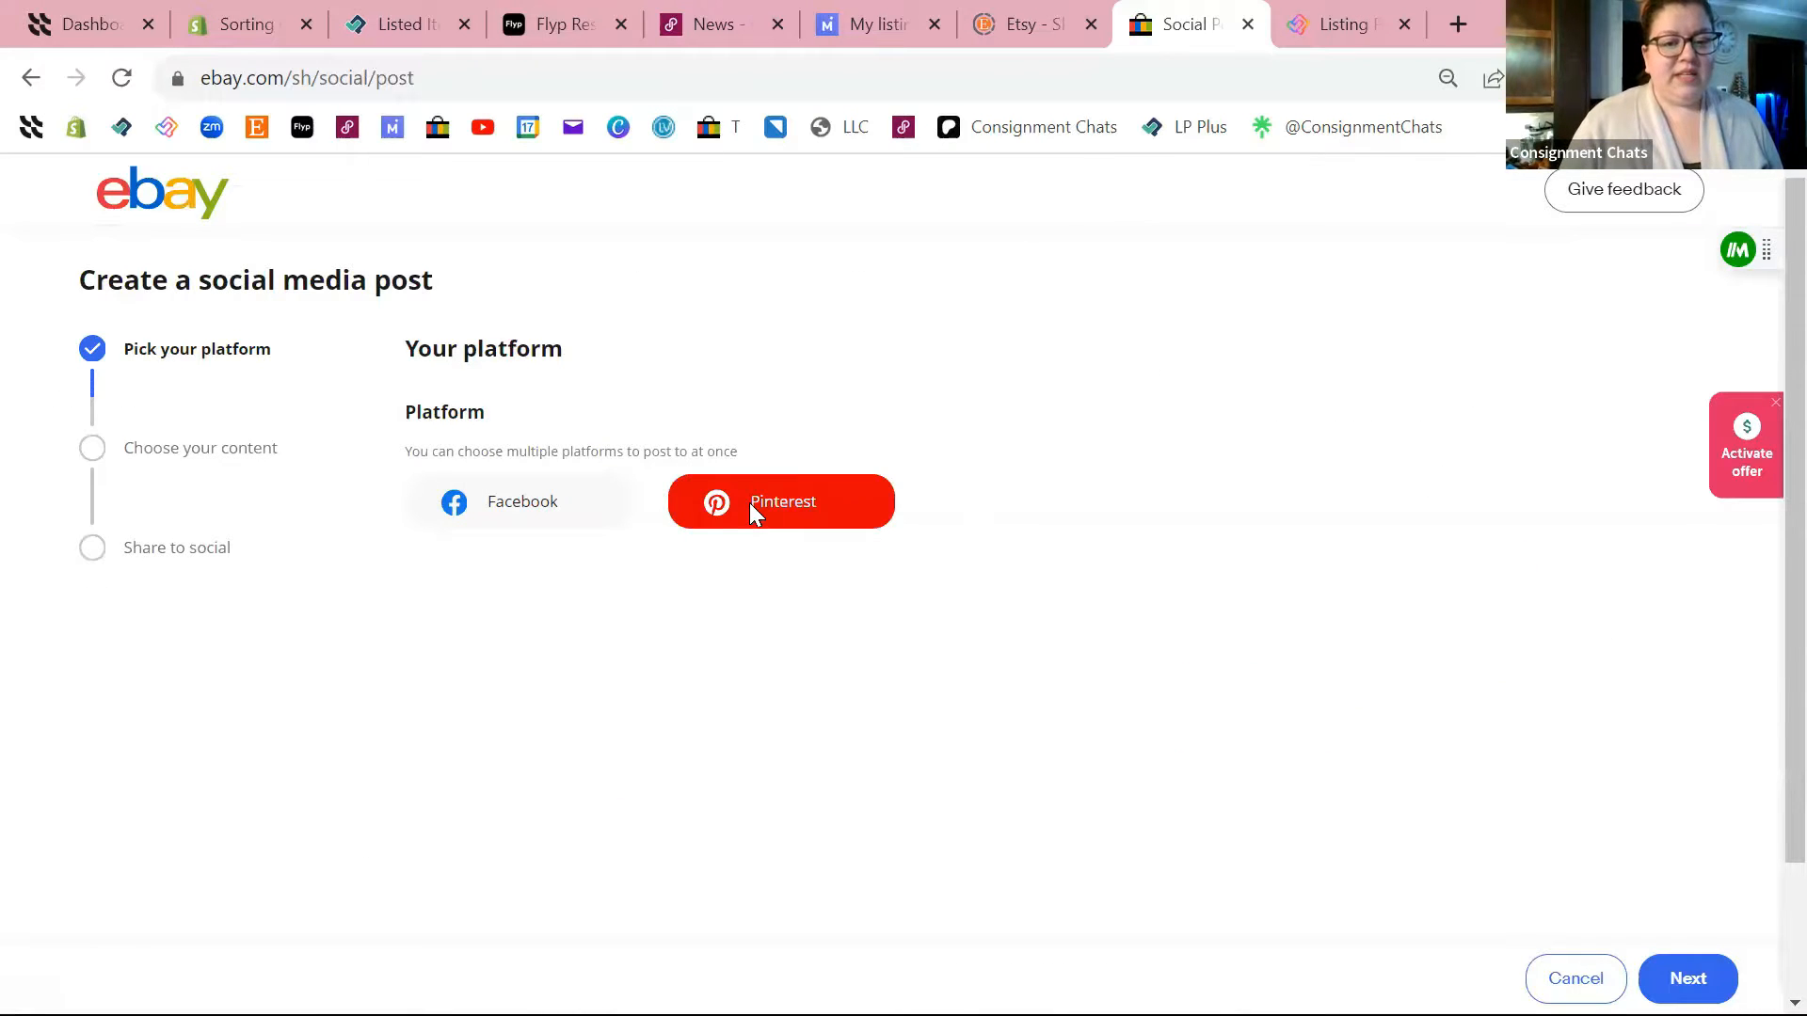
scroll(678, 650, "down", 1)
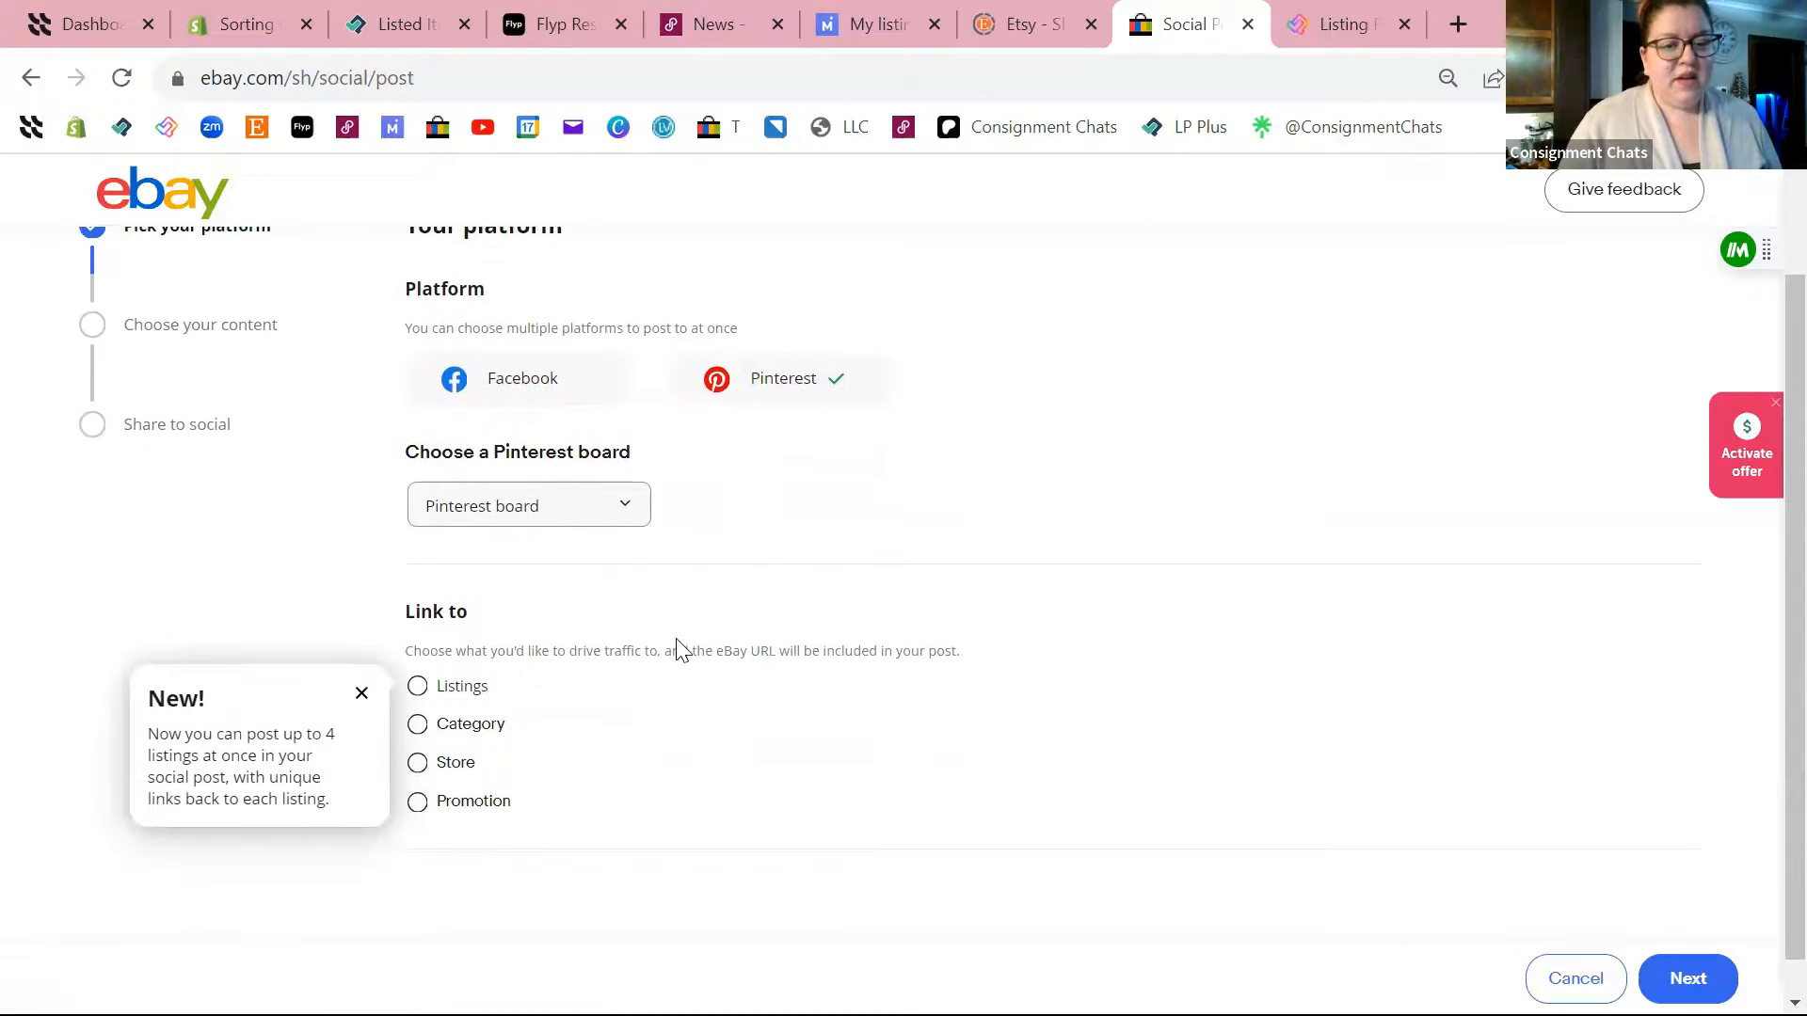
Choose "Sorting with Samantha" as the Pinterest board for the post
left_click(625, 508)
scroll(569, 752, "down", 14)
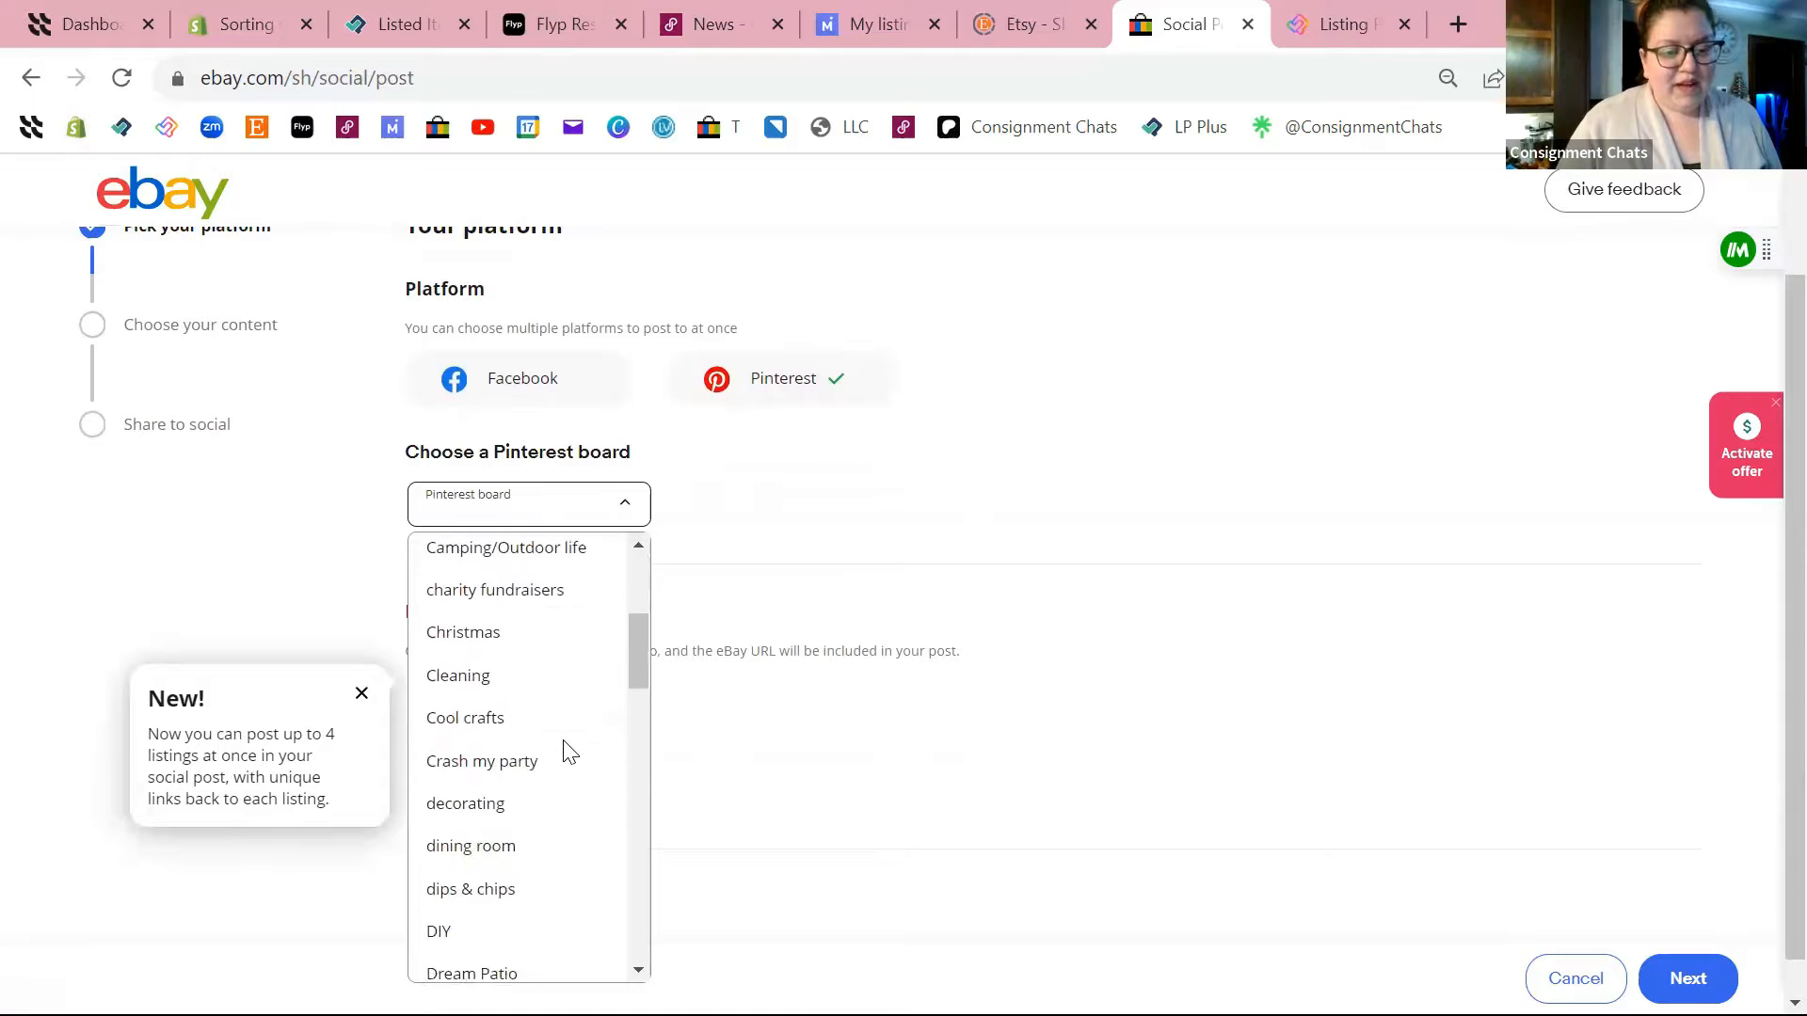
scroll(569, 753, "down", 7)
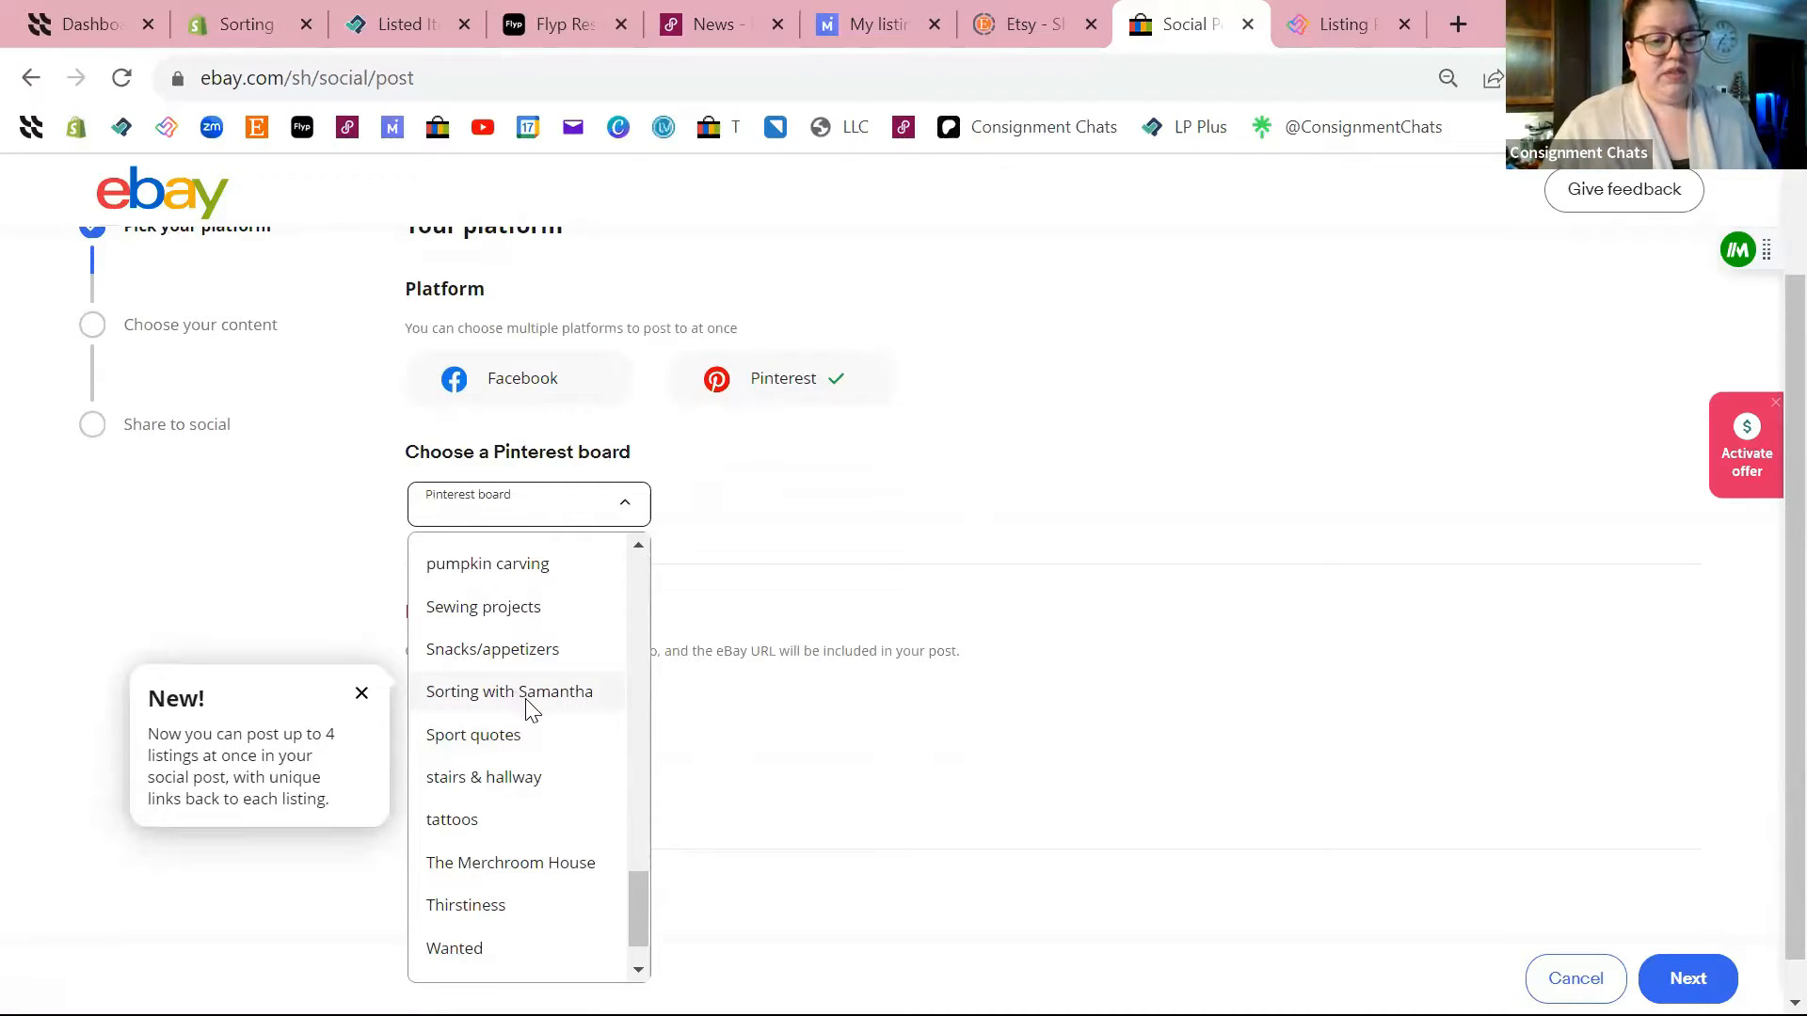
left_click(524, 698)
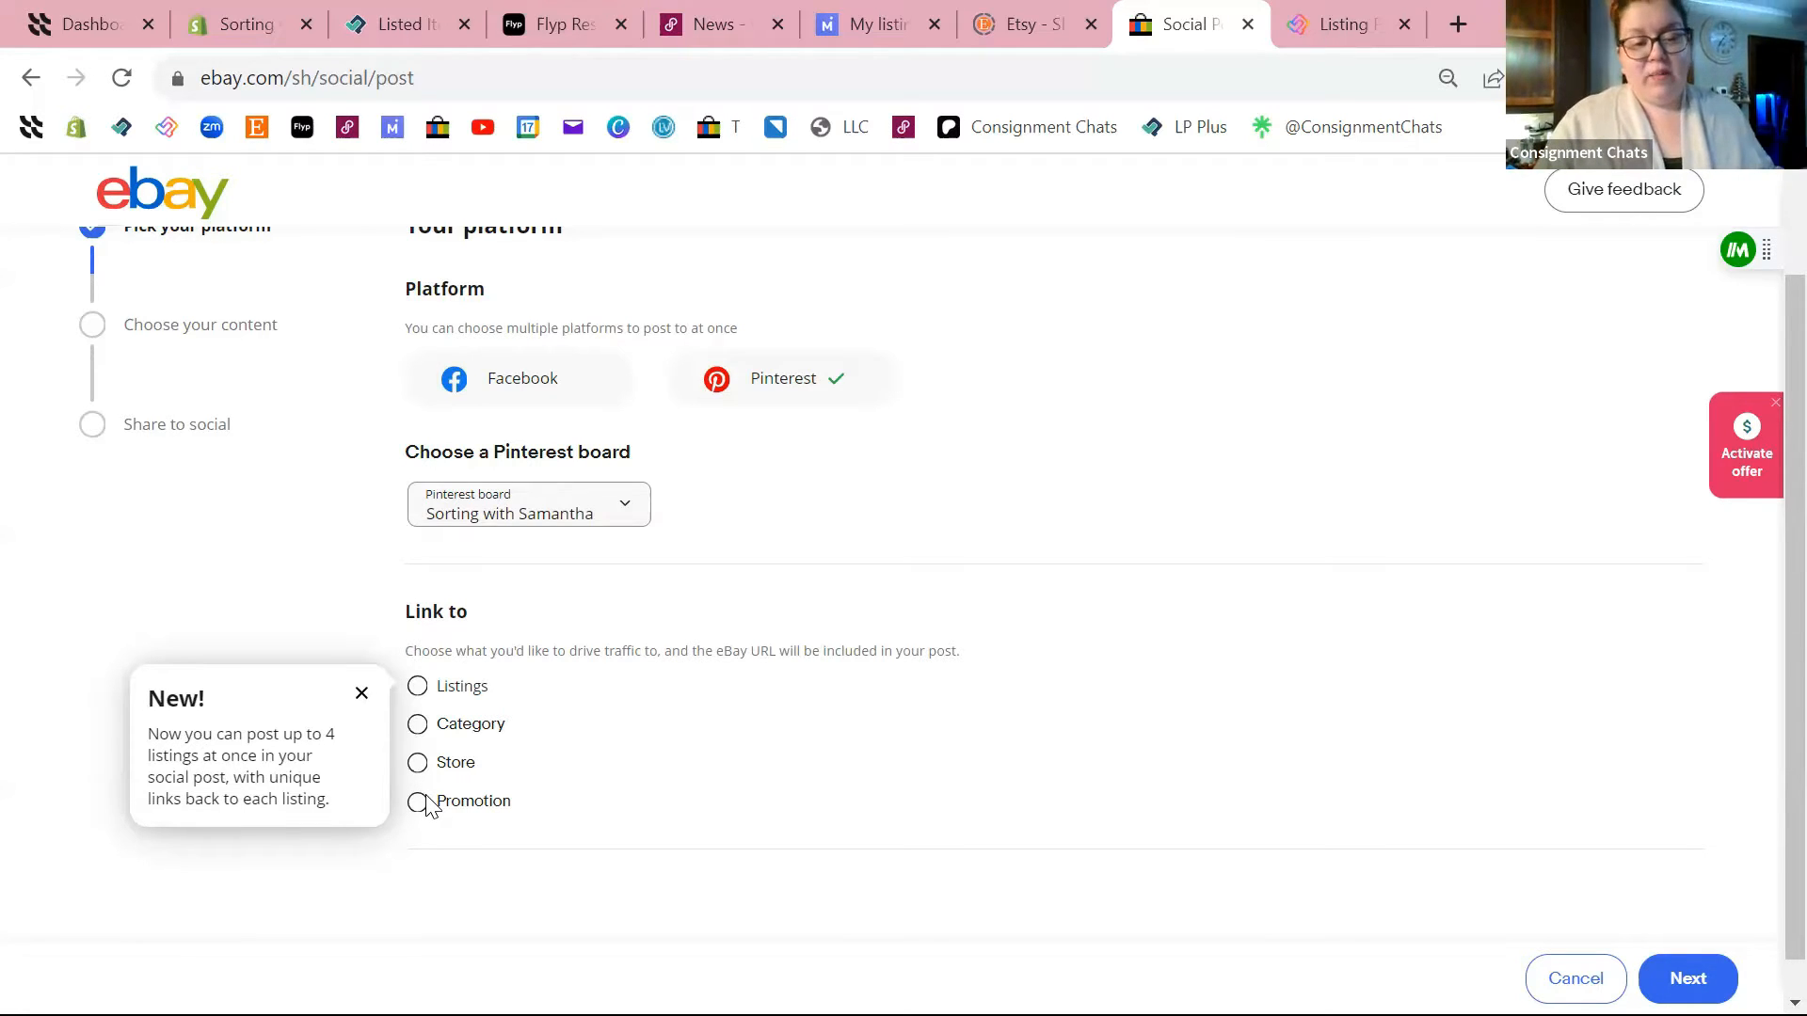
Link the post to listings and search the store's listings for "boots"
left_click(418, 688)
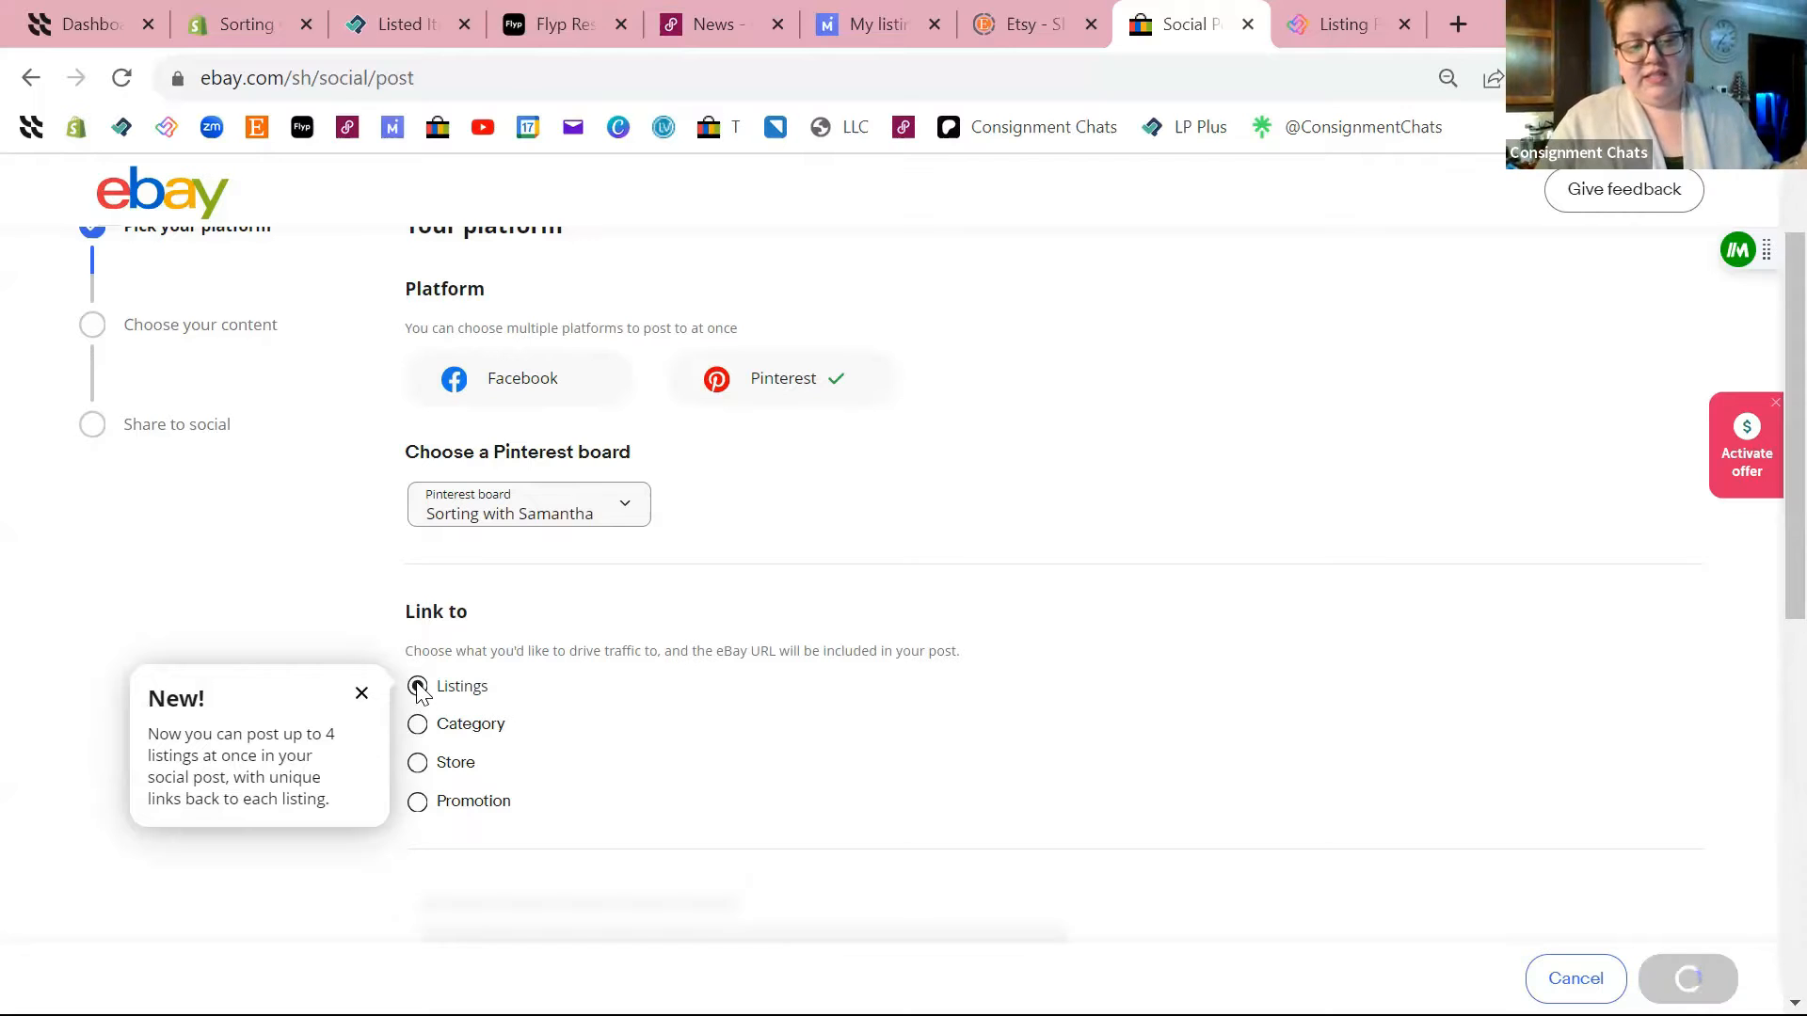
scroll(945, 724, "down", 3)
scroll(948, 720, "down", 2)
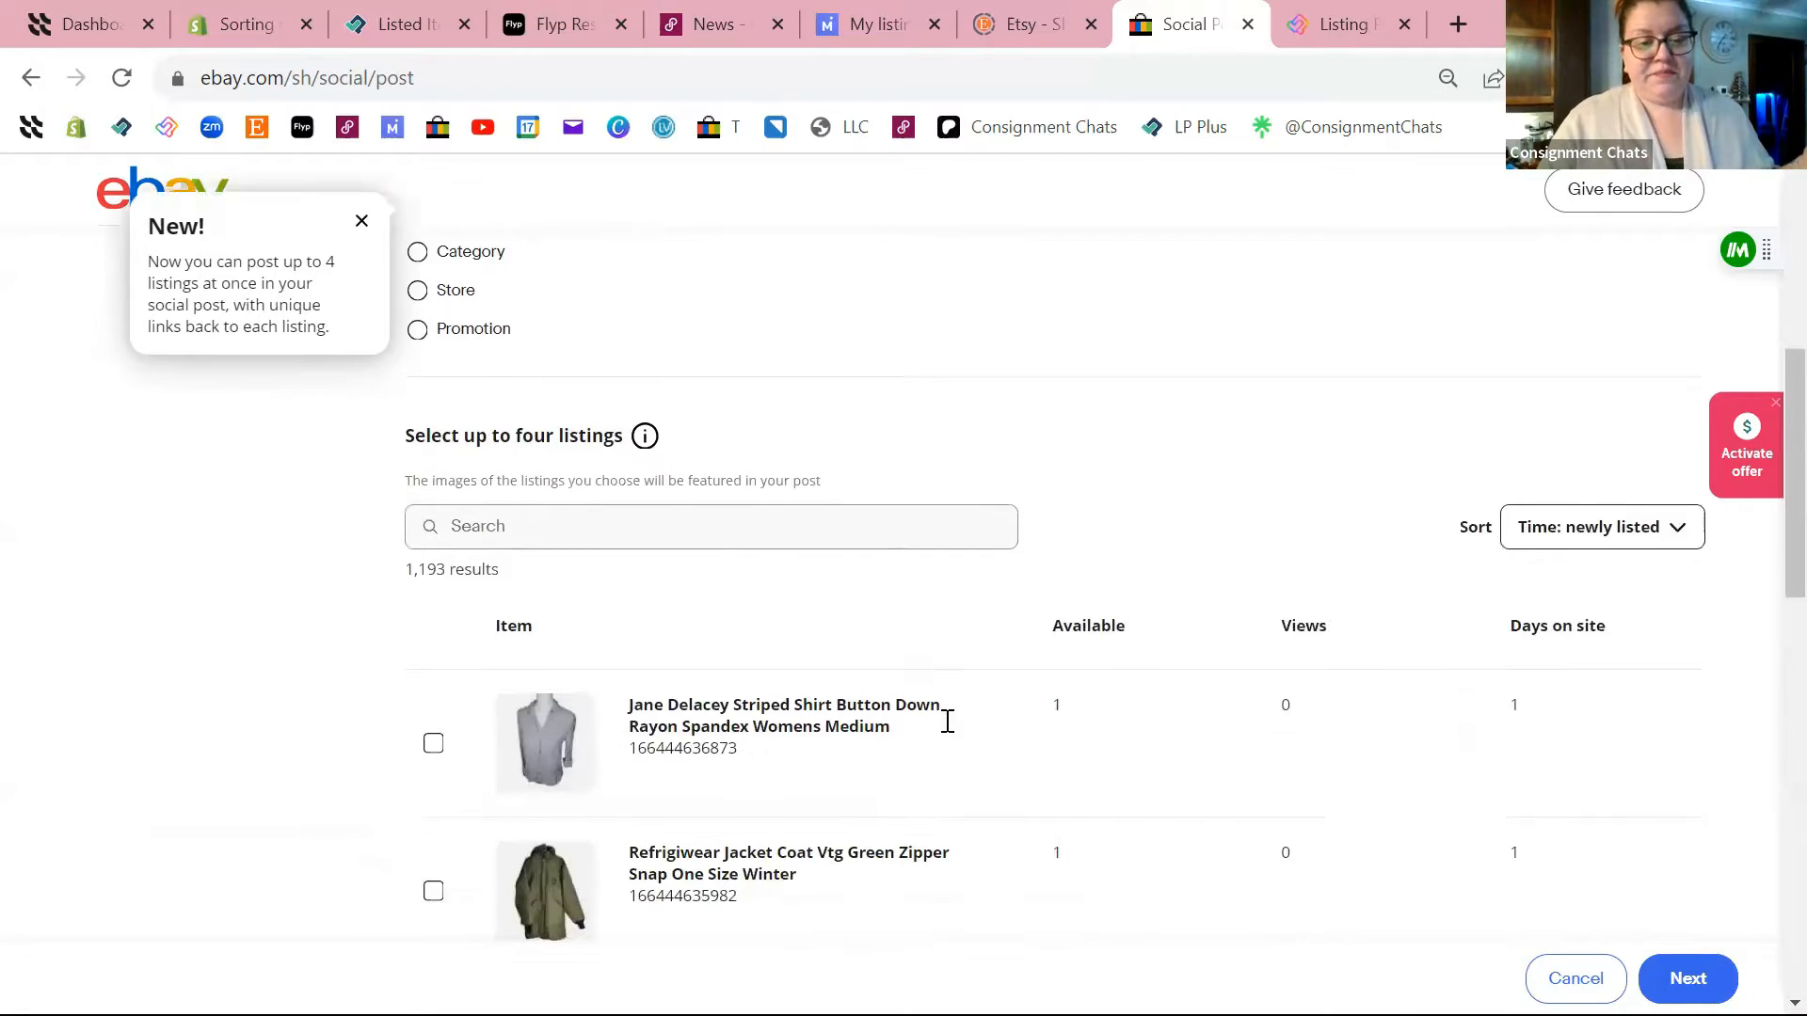
left_click(575, 497)
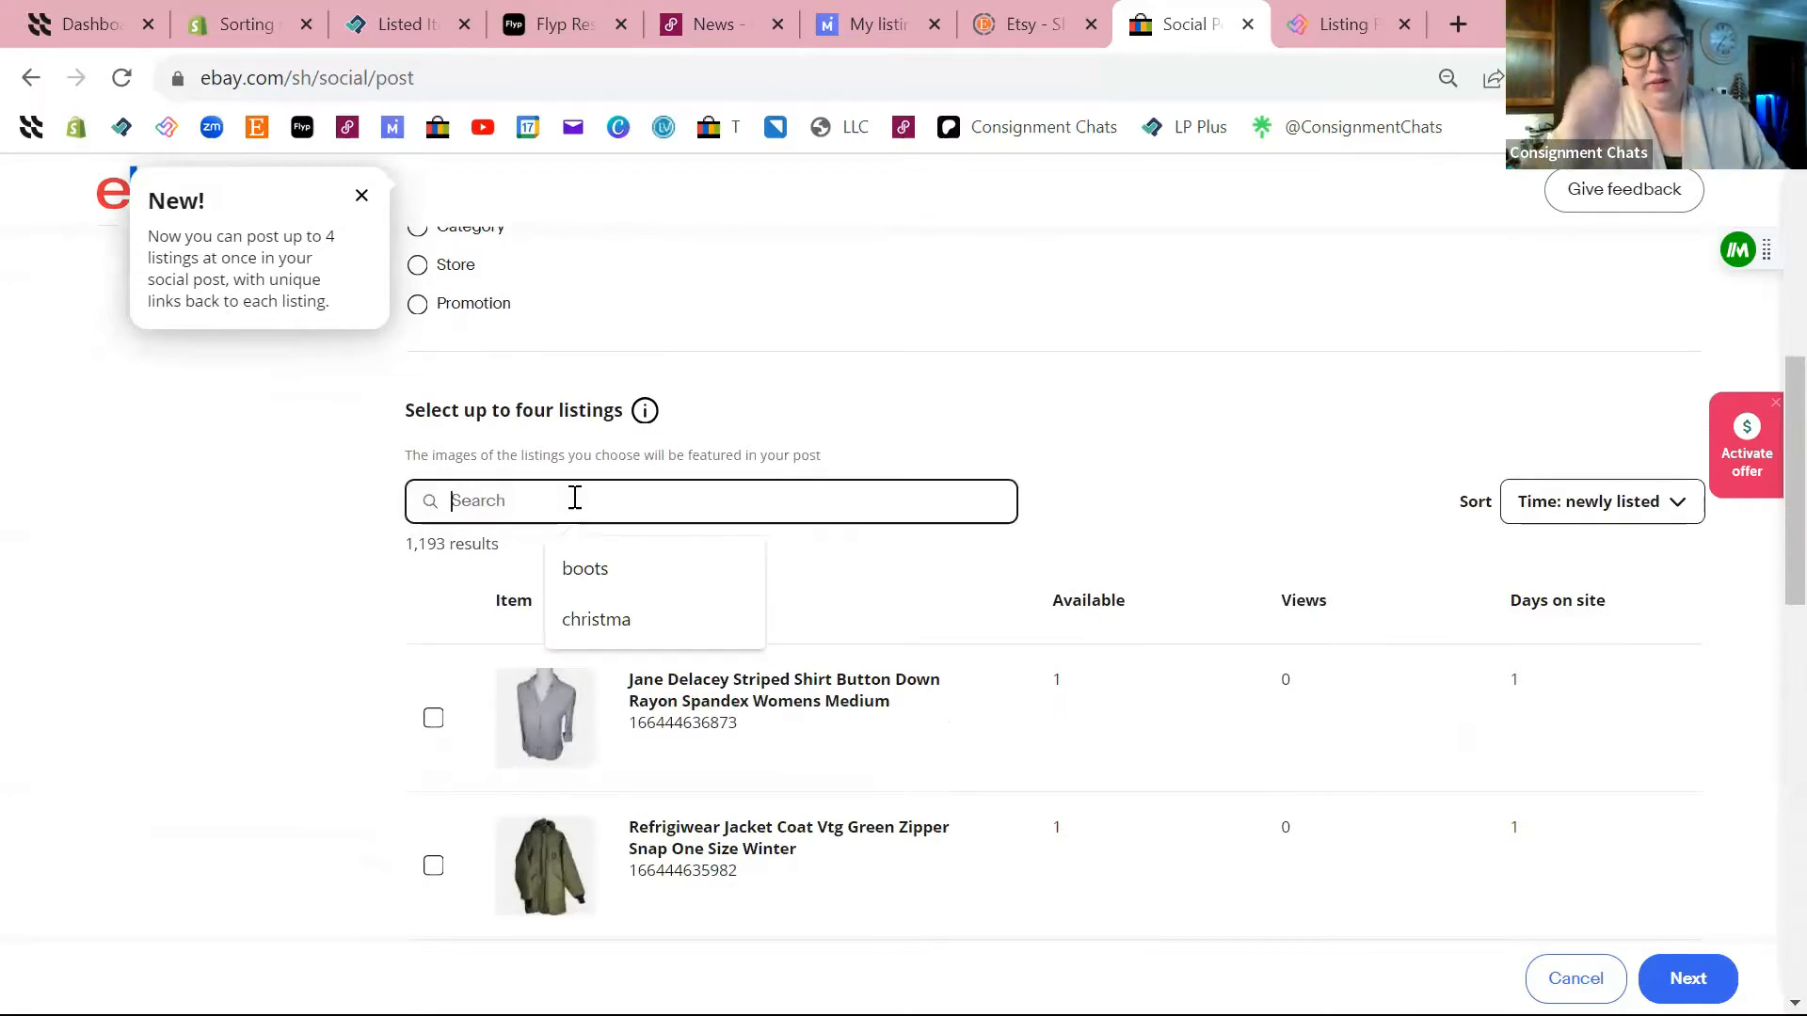
left_click(584, 579)
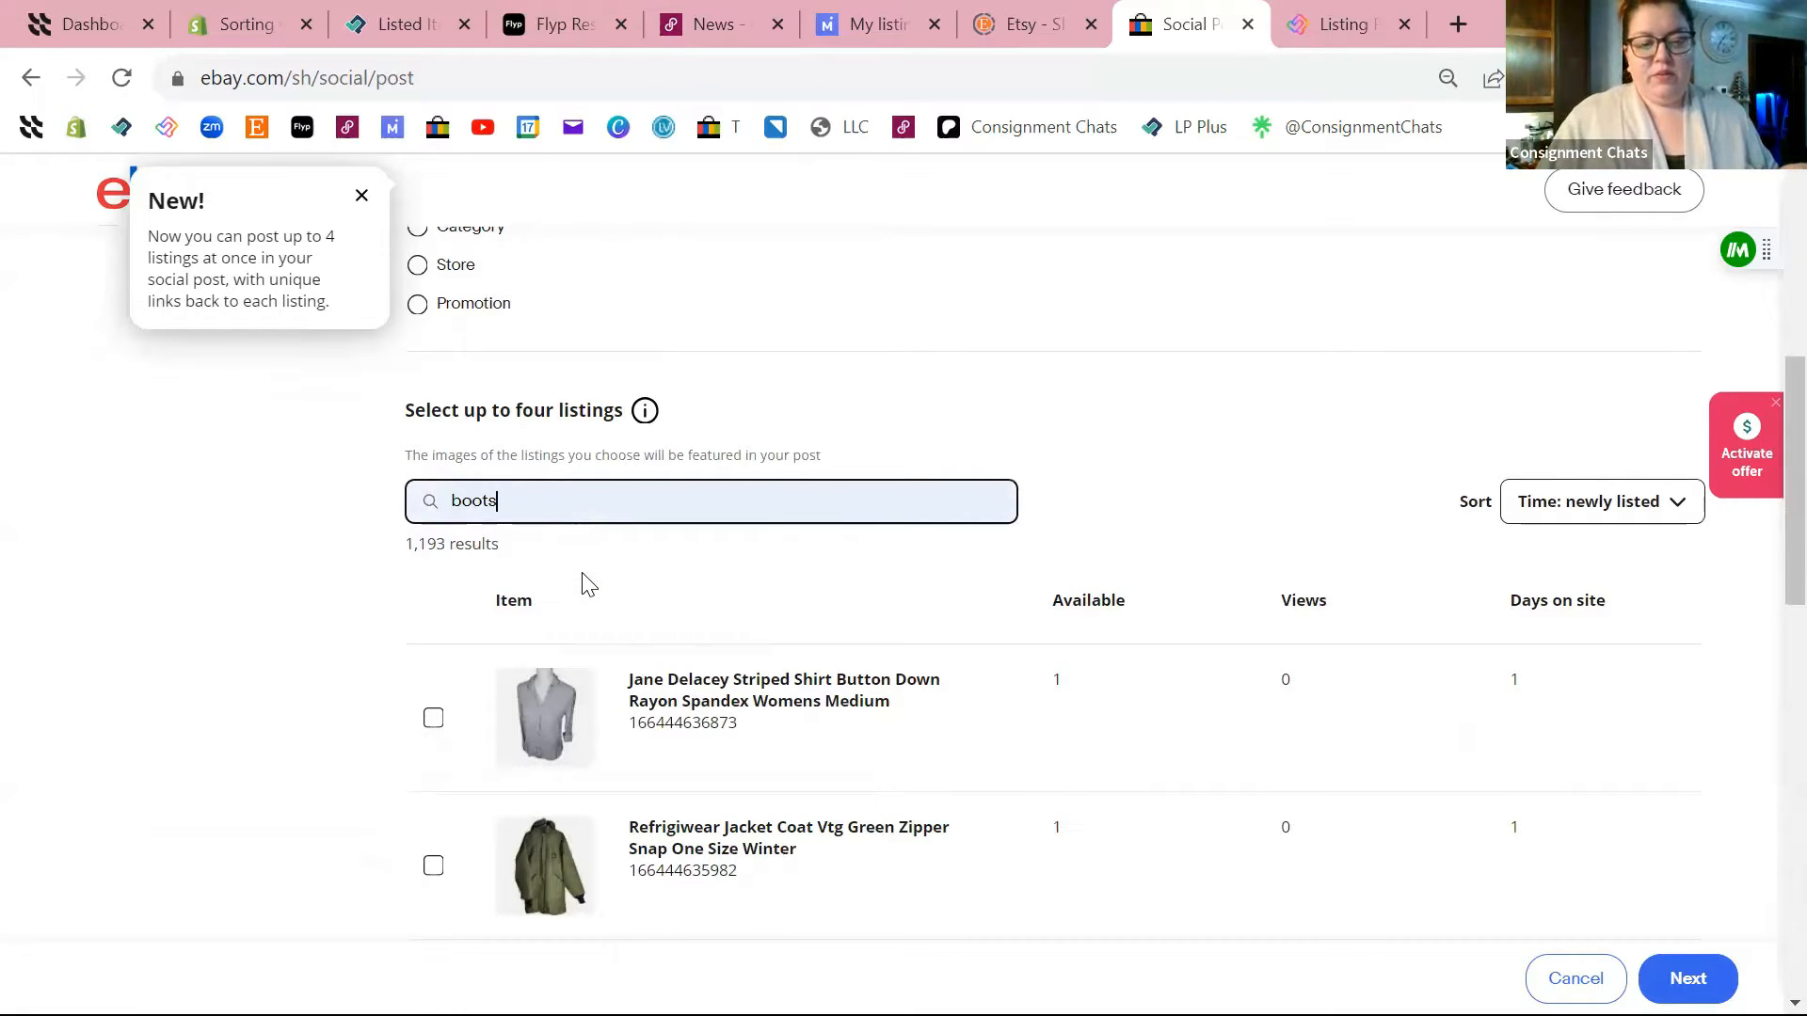
key("Return")
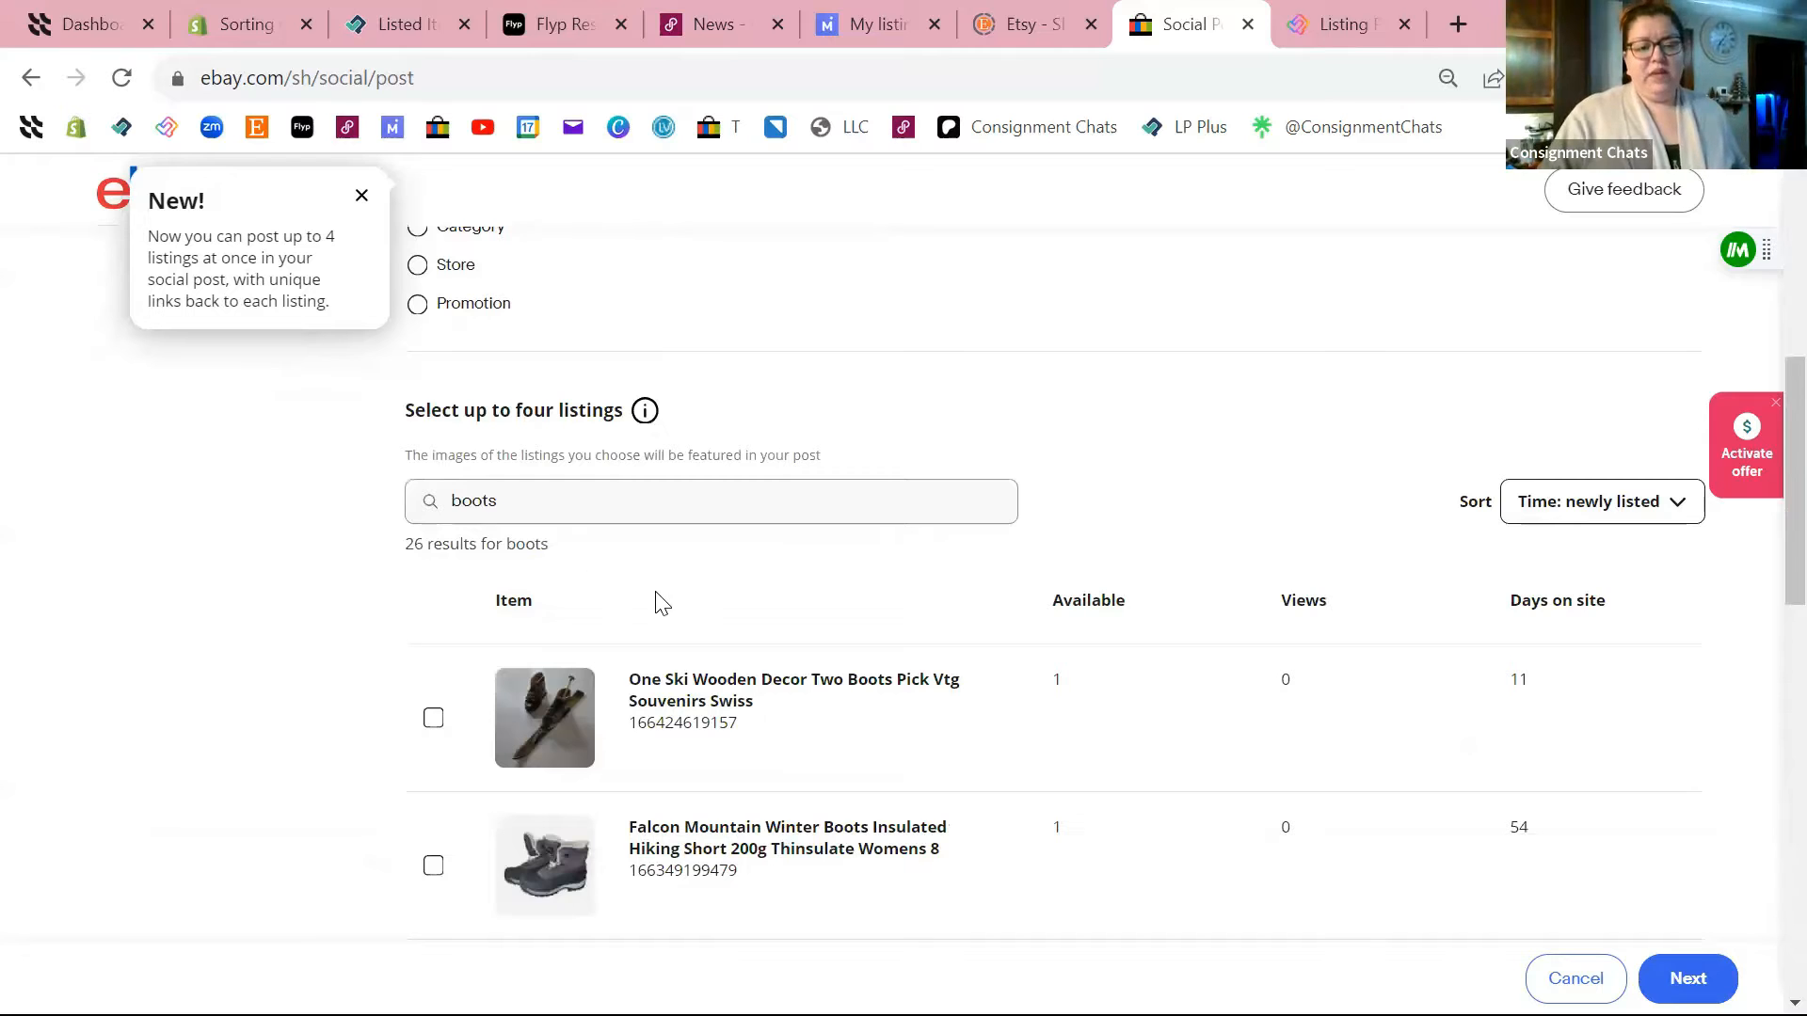
Select the Time Tru wedge, Khombu Ski Team, Realtree Ci Ci camo and Landsend snow boots listings and continue to the post content
scroll(656, 600, "down", 7)
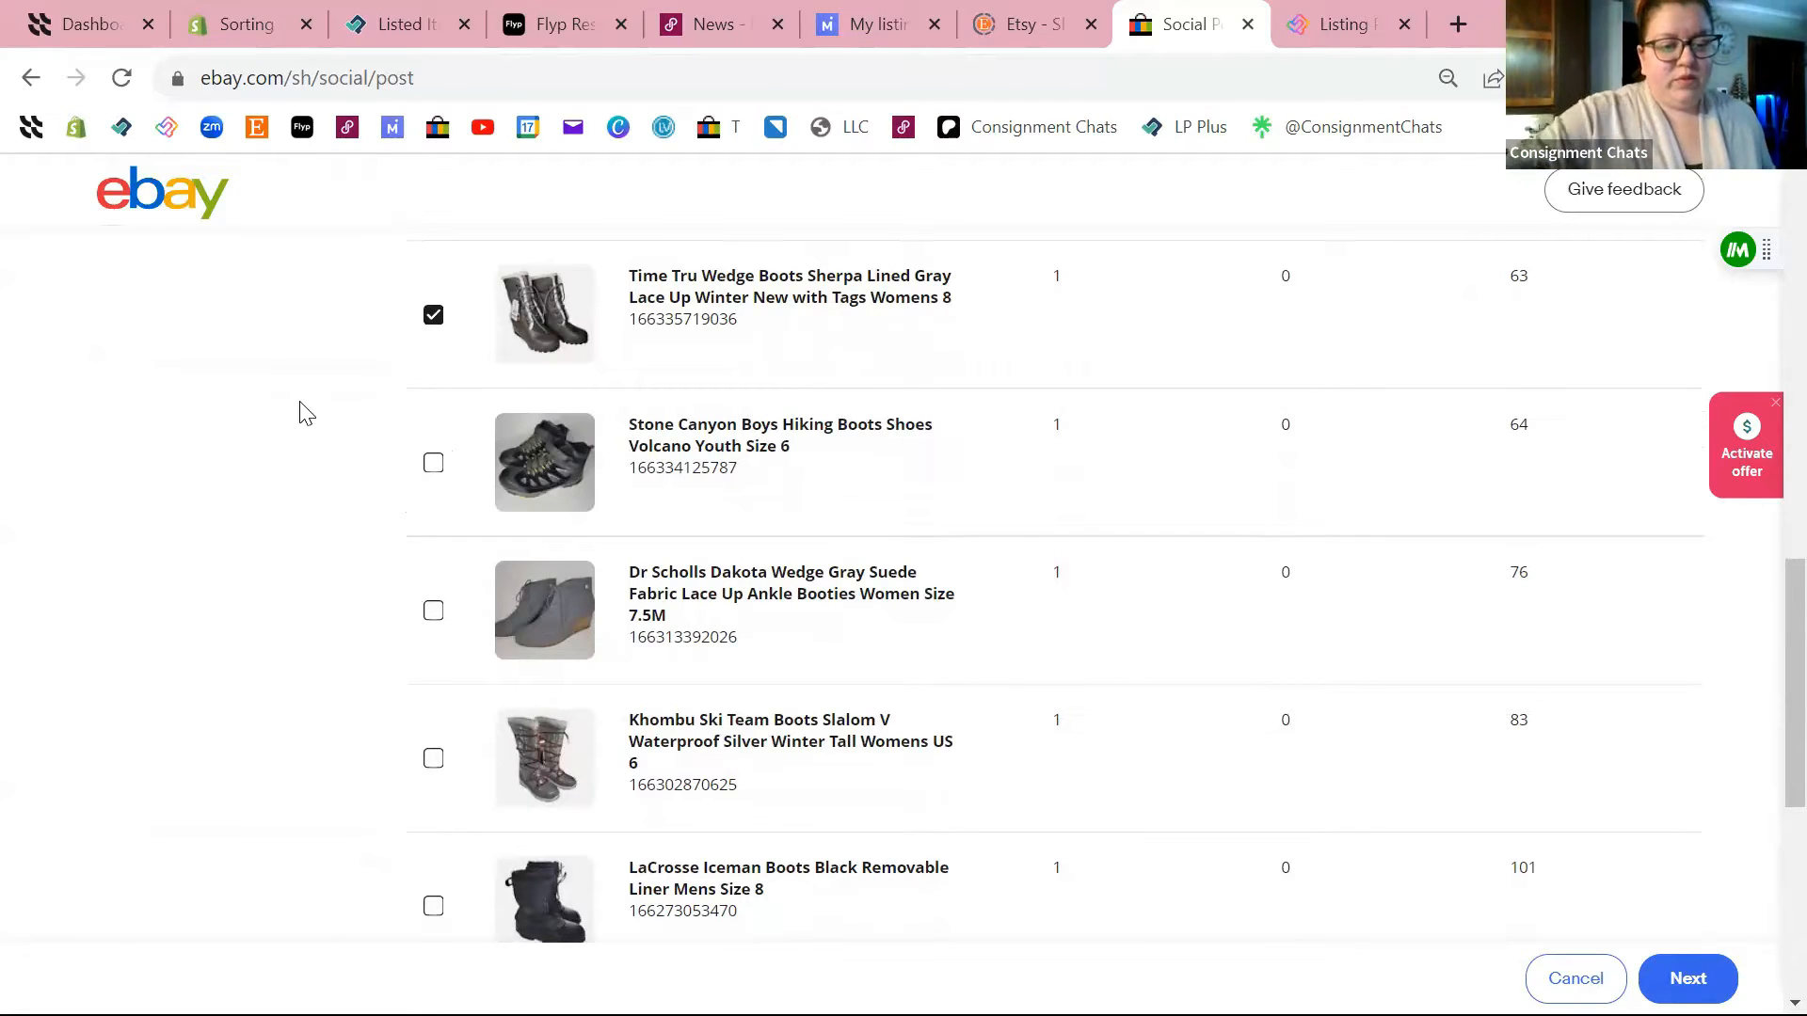
scroll(300, 402, "down", 3)
scroll(300, 402, "down", 4)
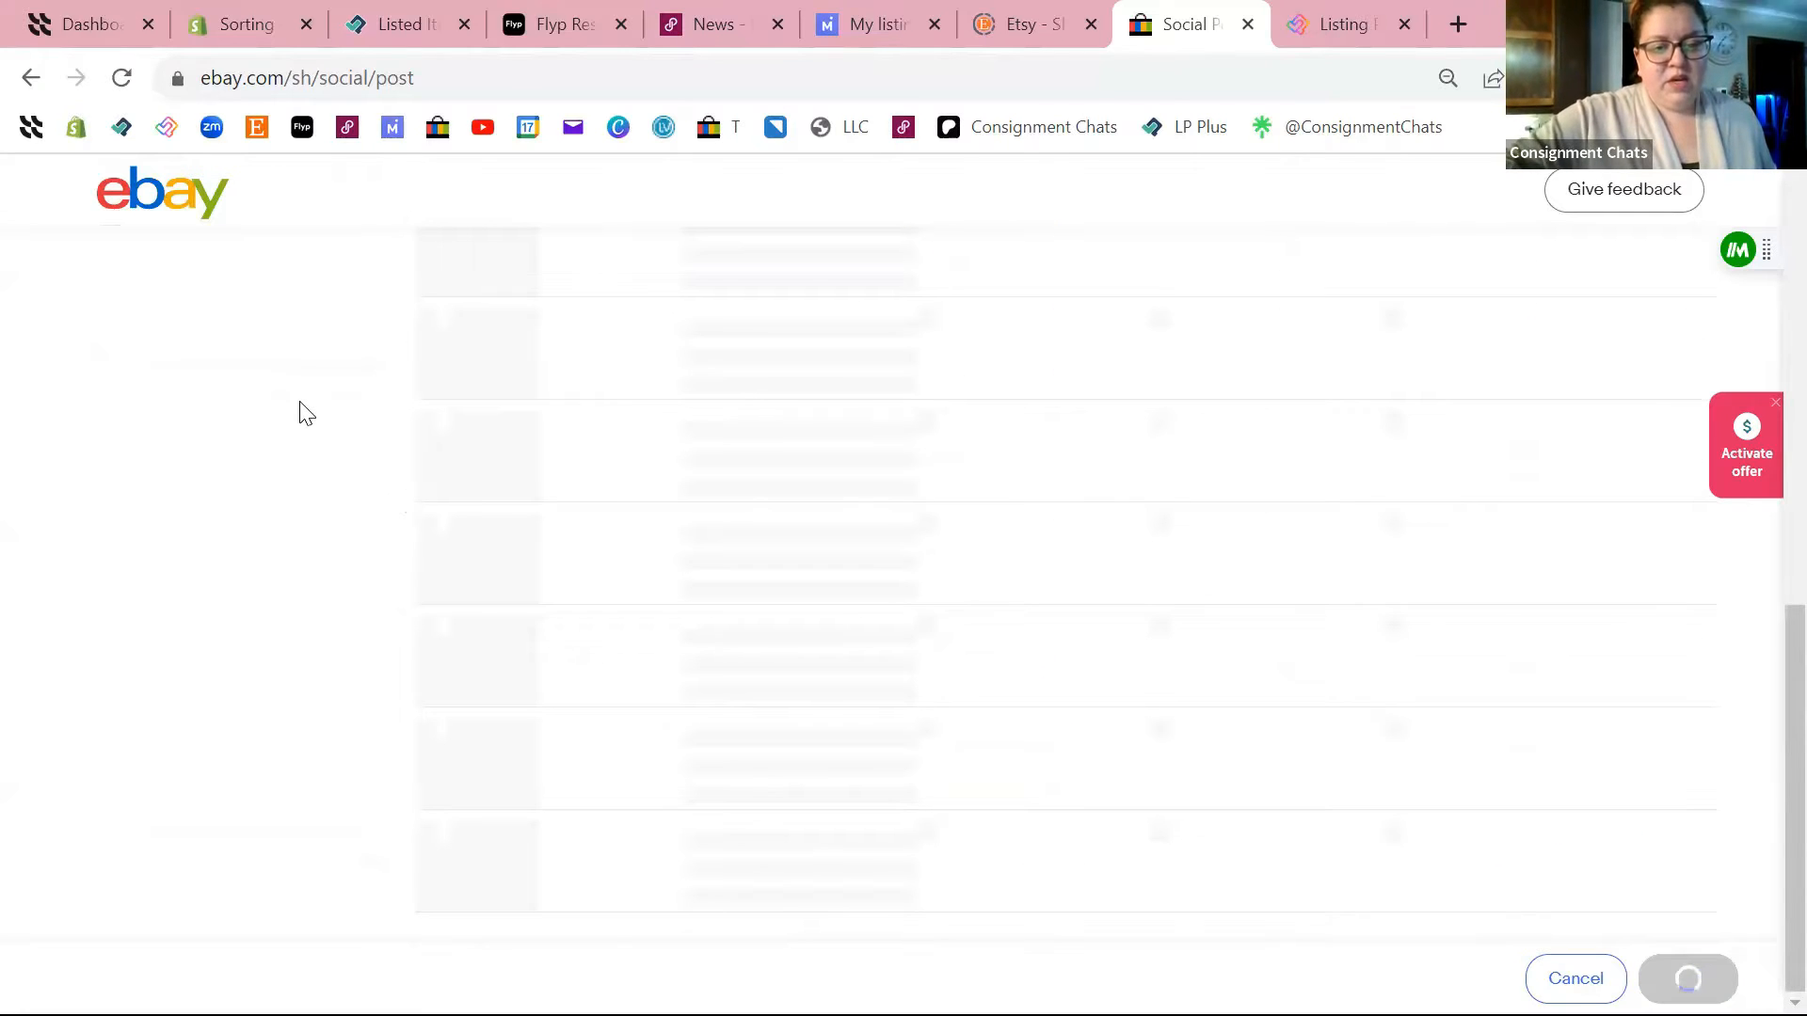
scroll(306, 414, "up", 3)
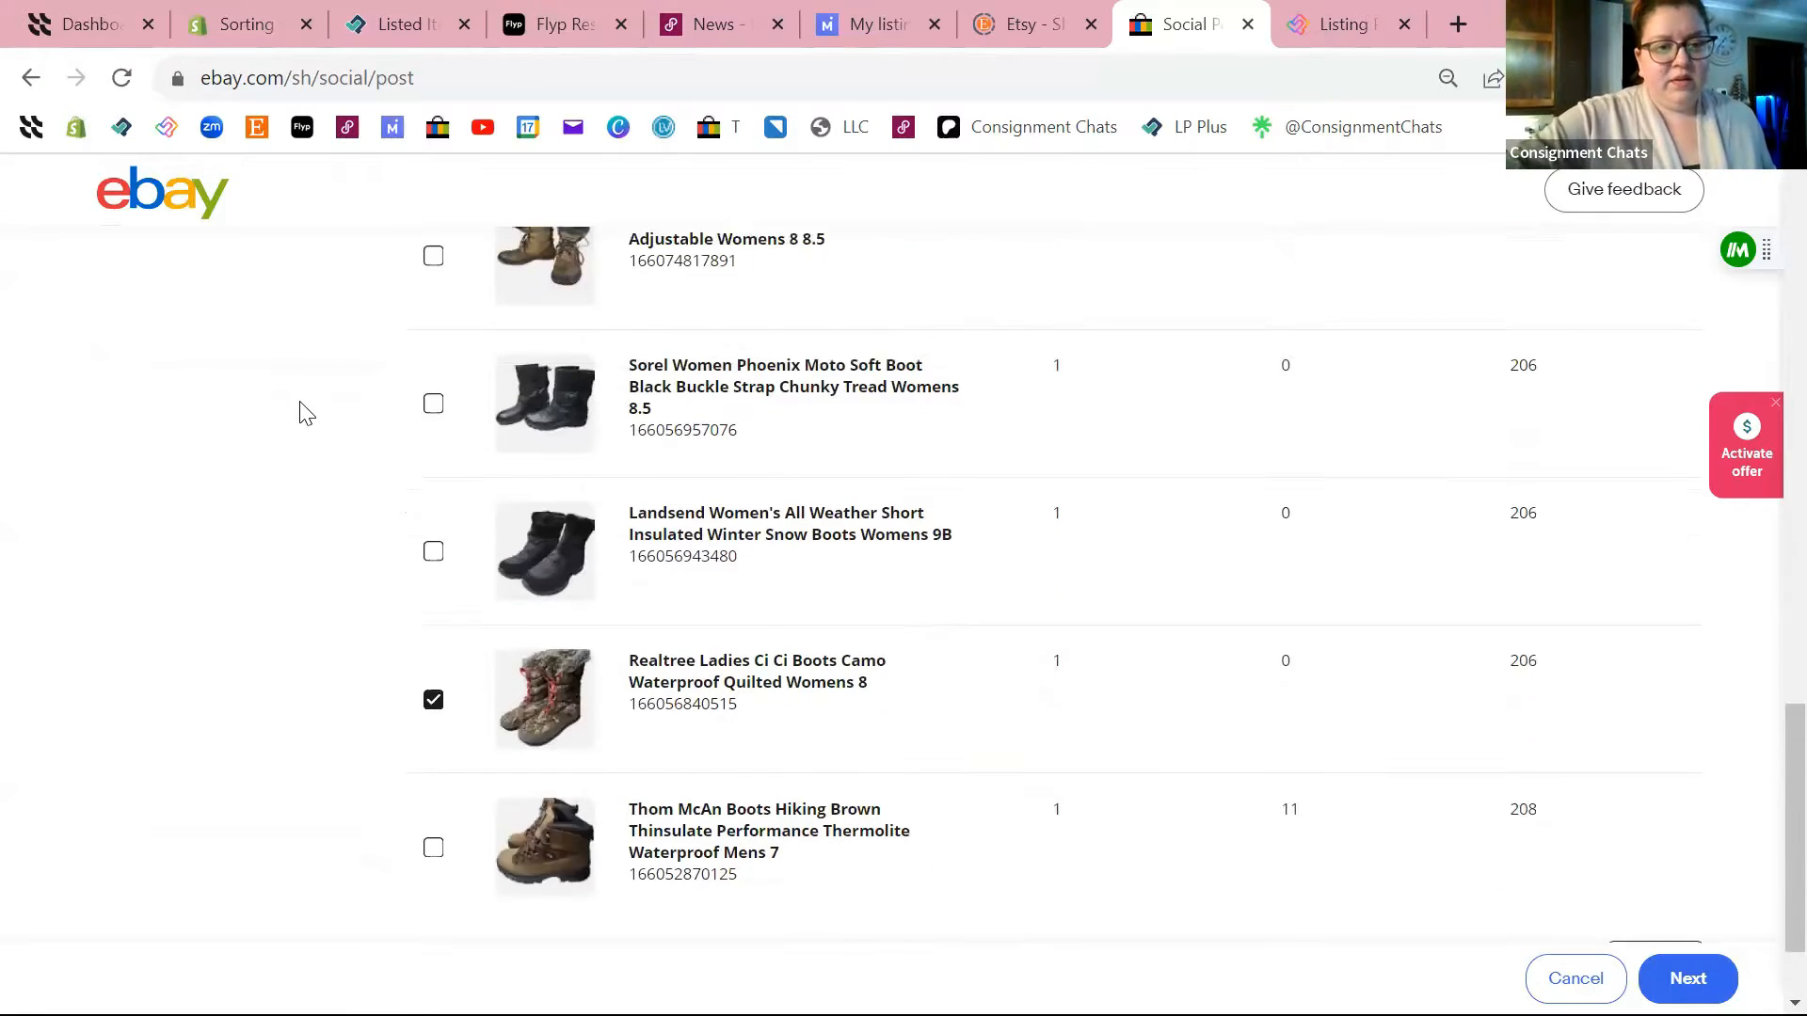
key("space")
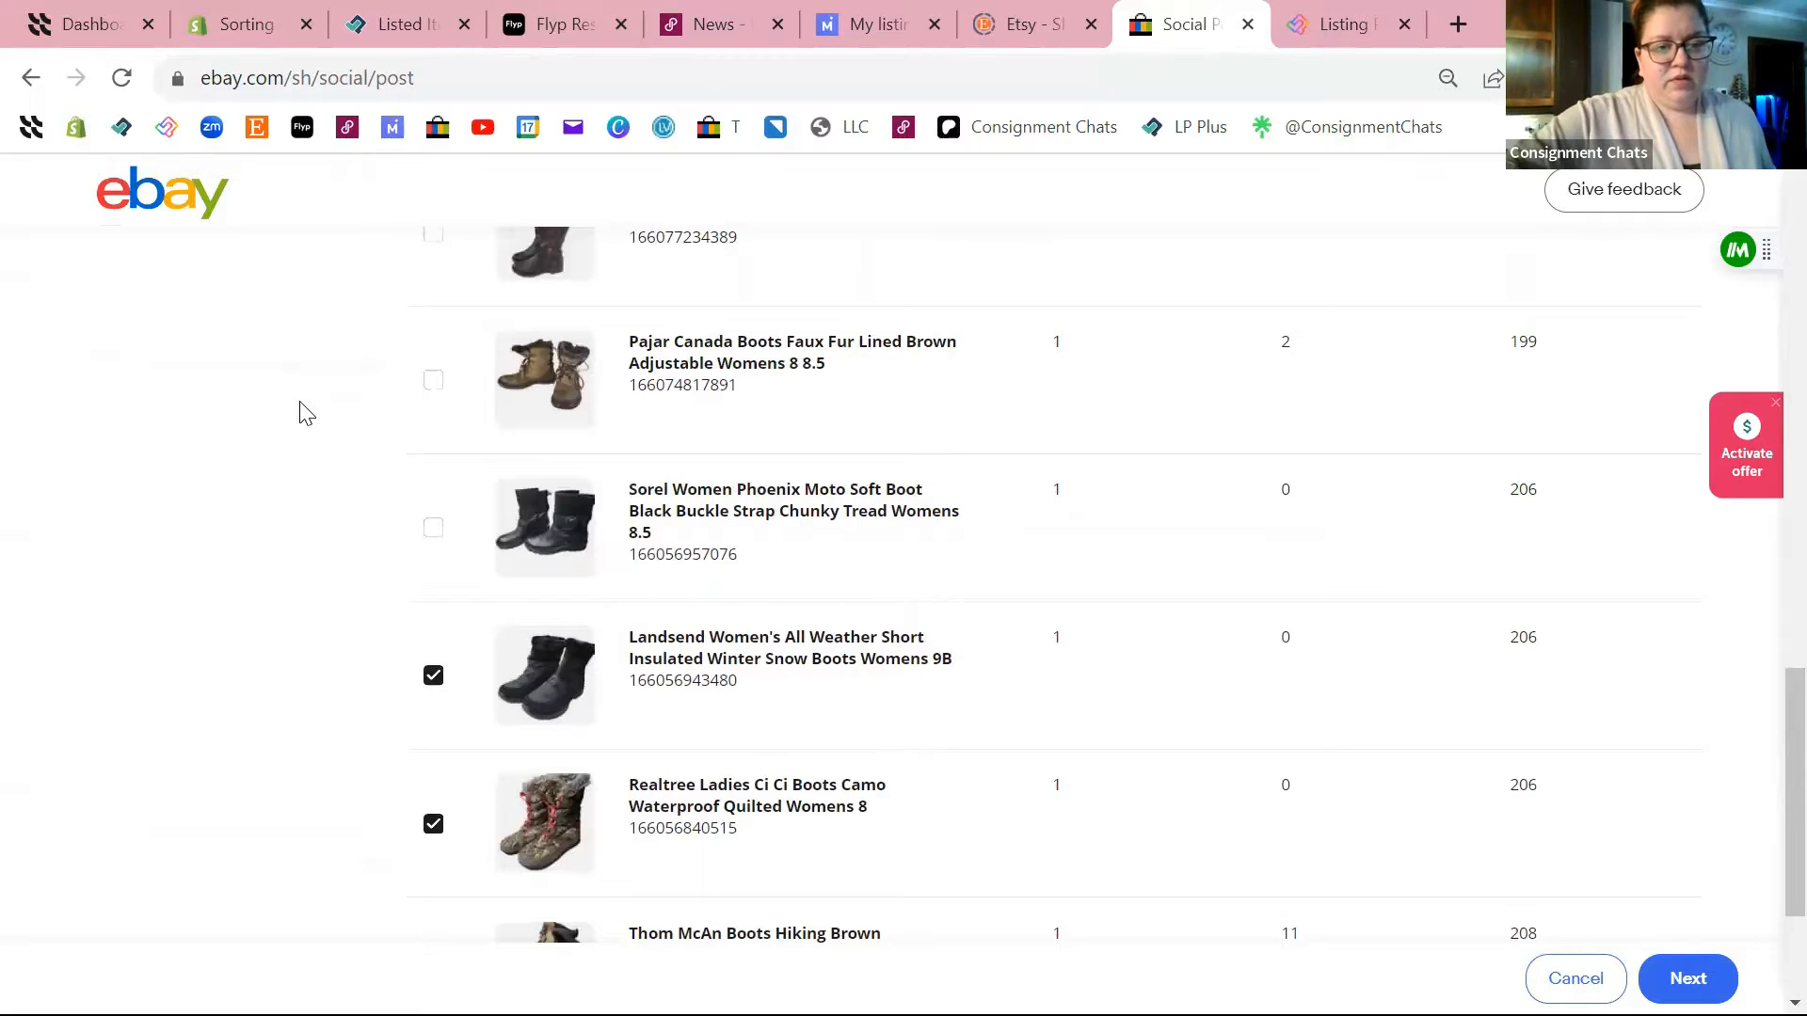
scroll(306, 414, "down", 3)
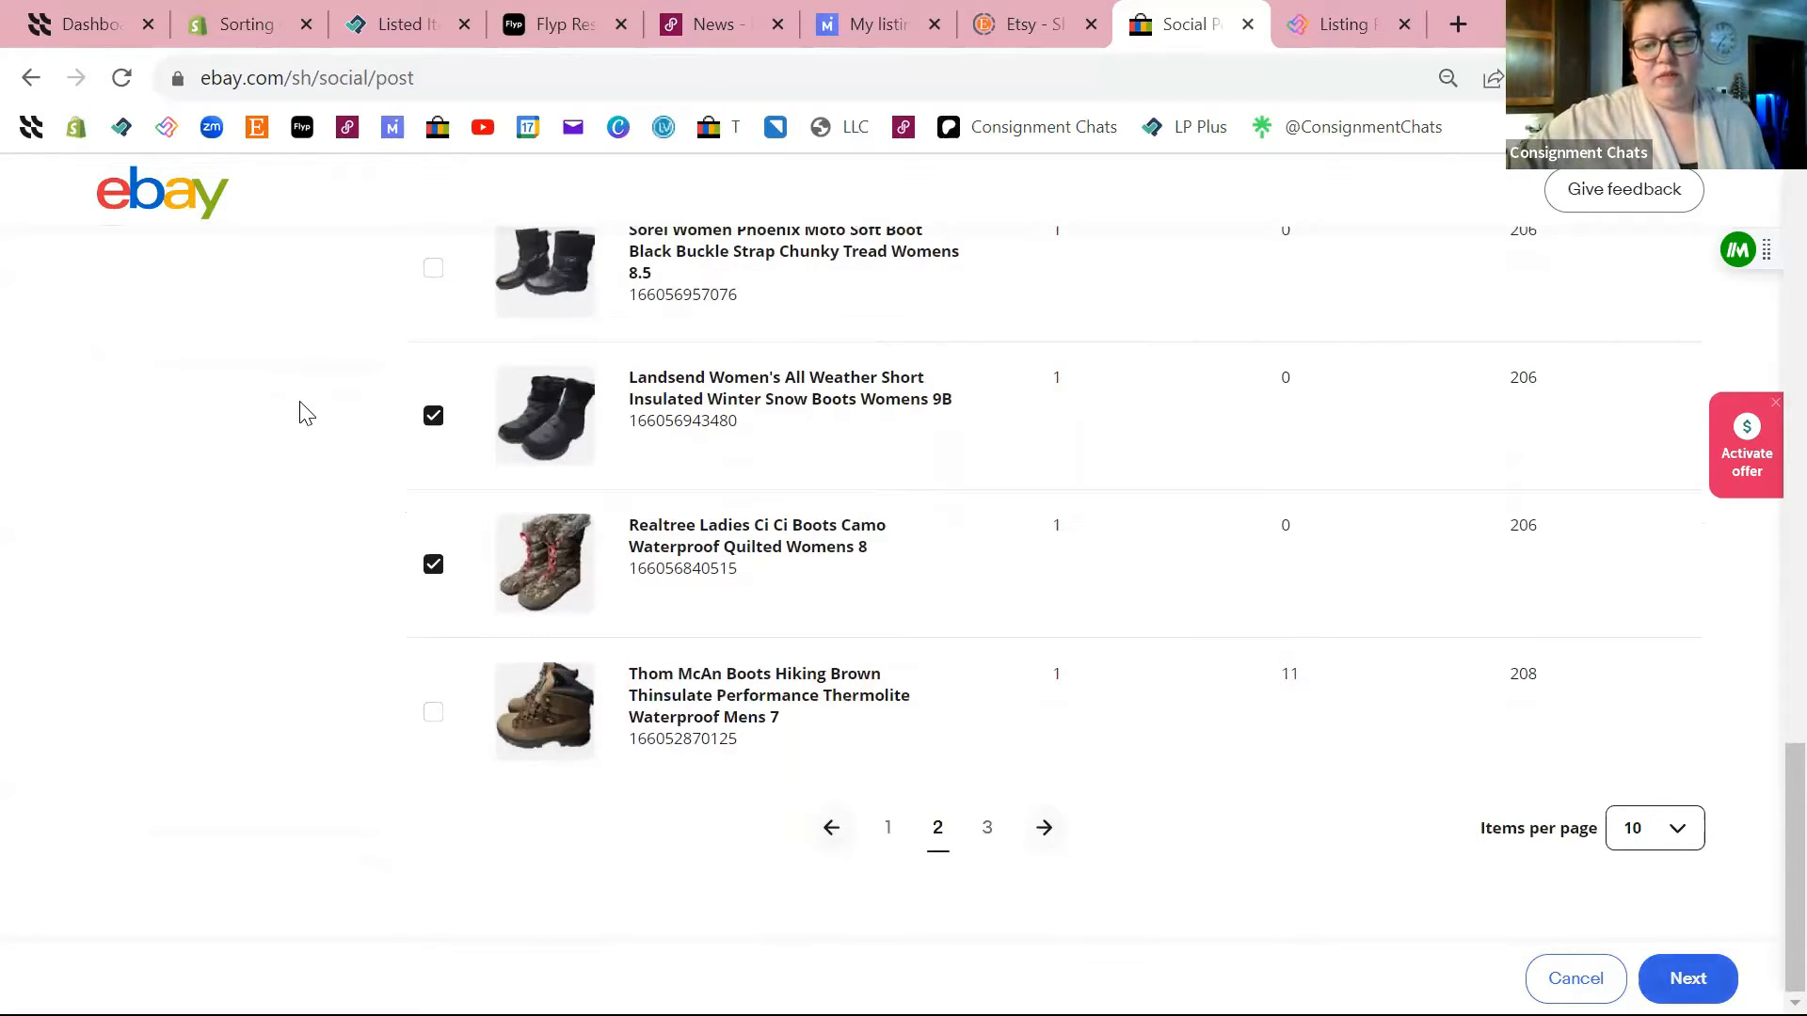
key("Return")
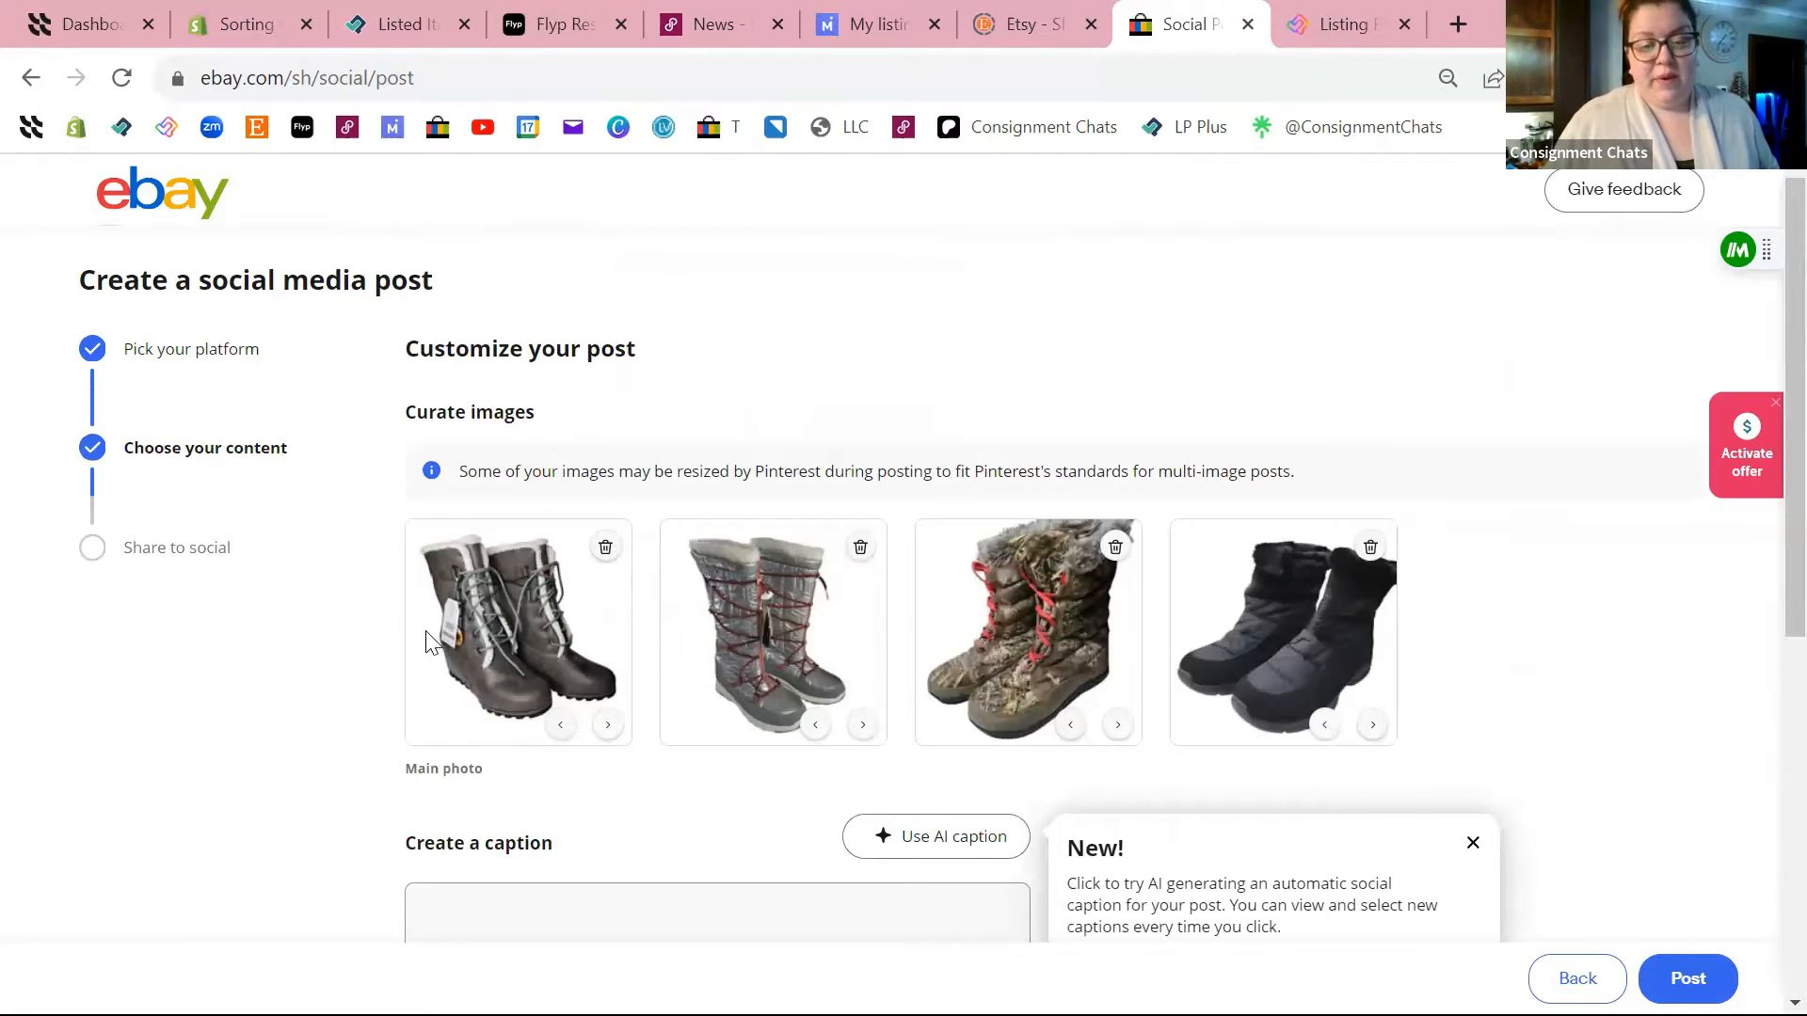
Cycle through the alternative photos of the first boots listing and return to its original main photo
left_click(608, 724)
left_click(608, 724)
left_click(608, 725)
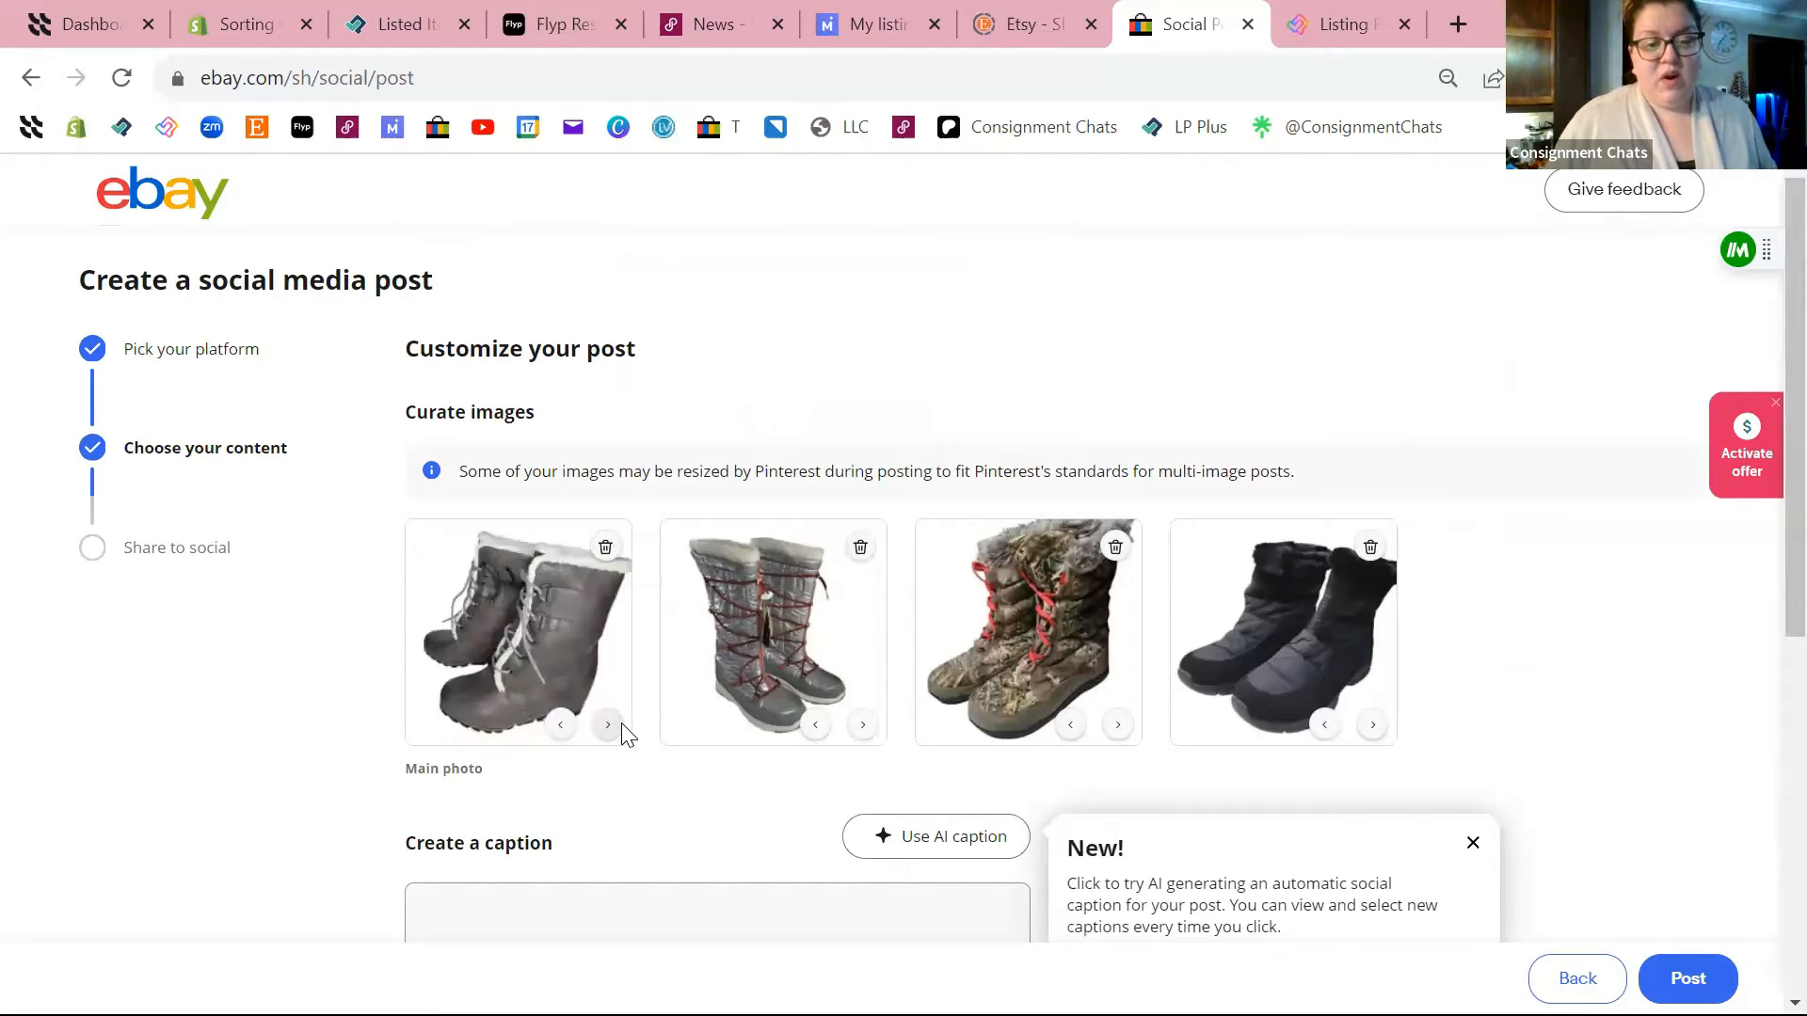
left_click(608, 725)
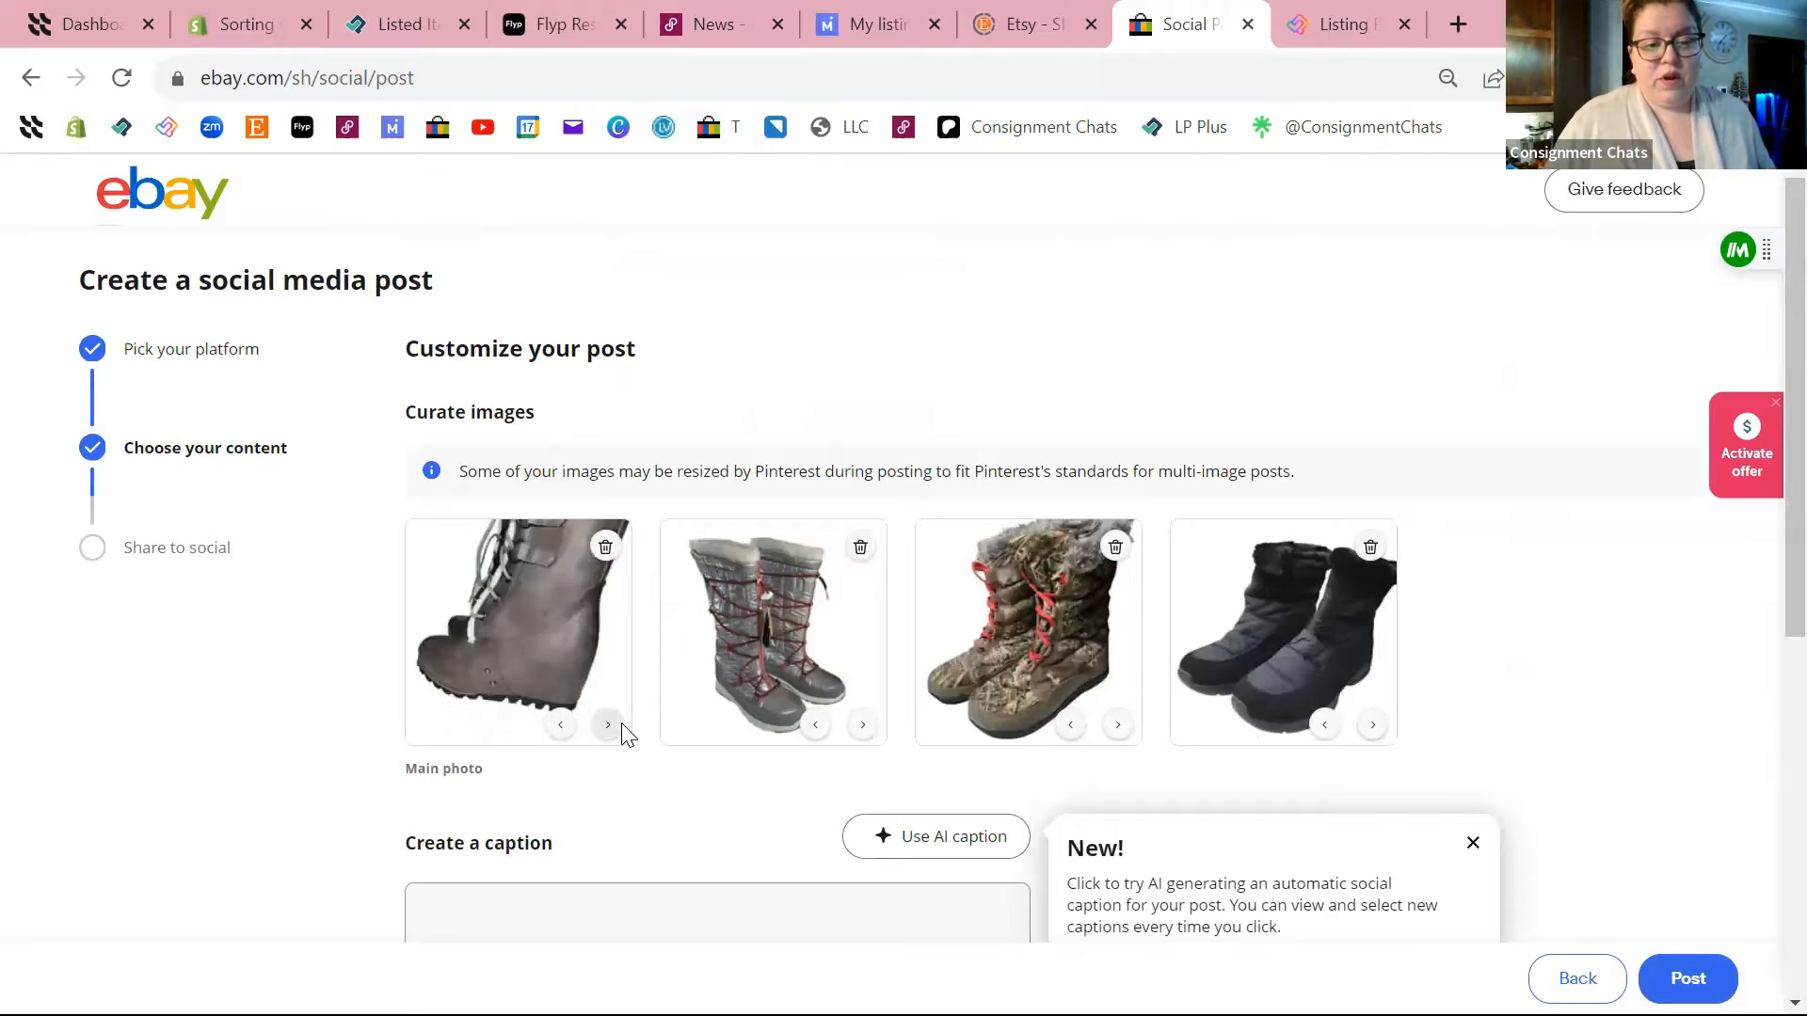
left_click(560, 724)
left_click(560, 725)
left_click(561, 725)
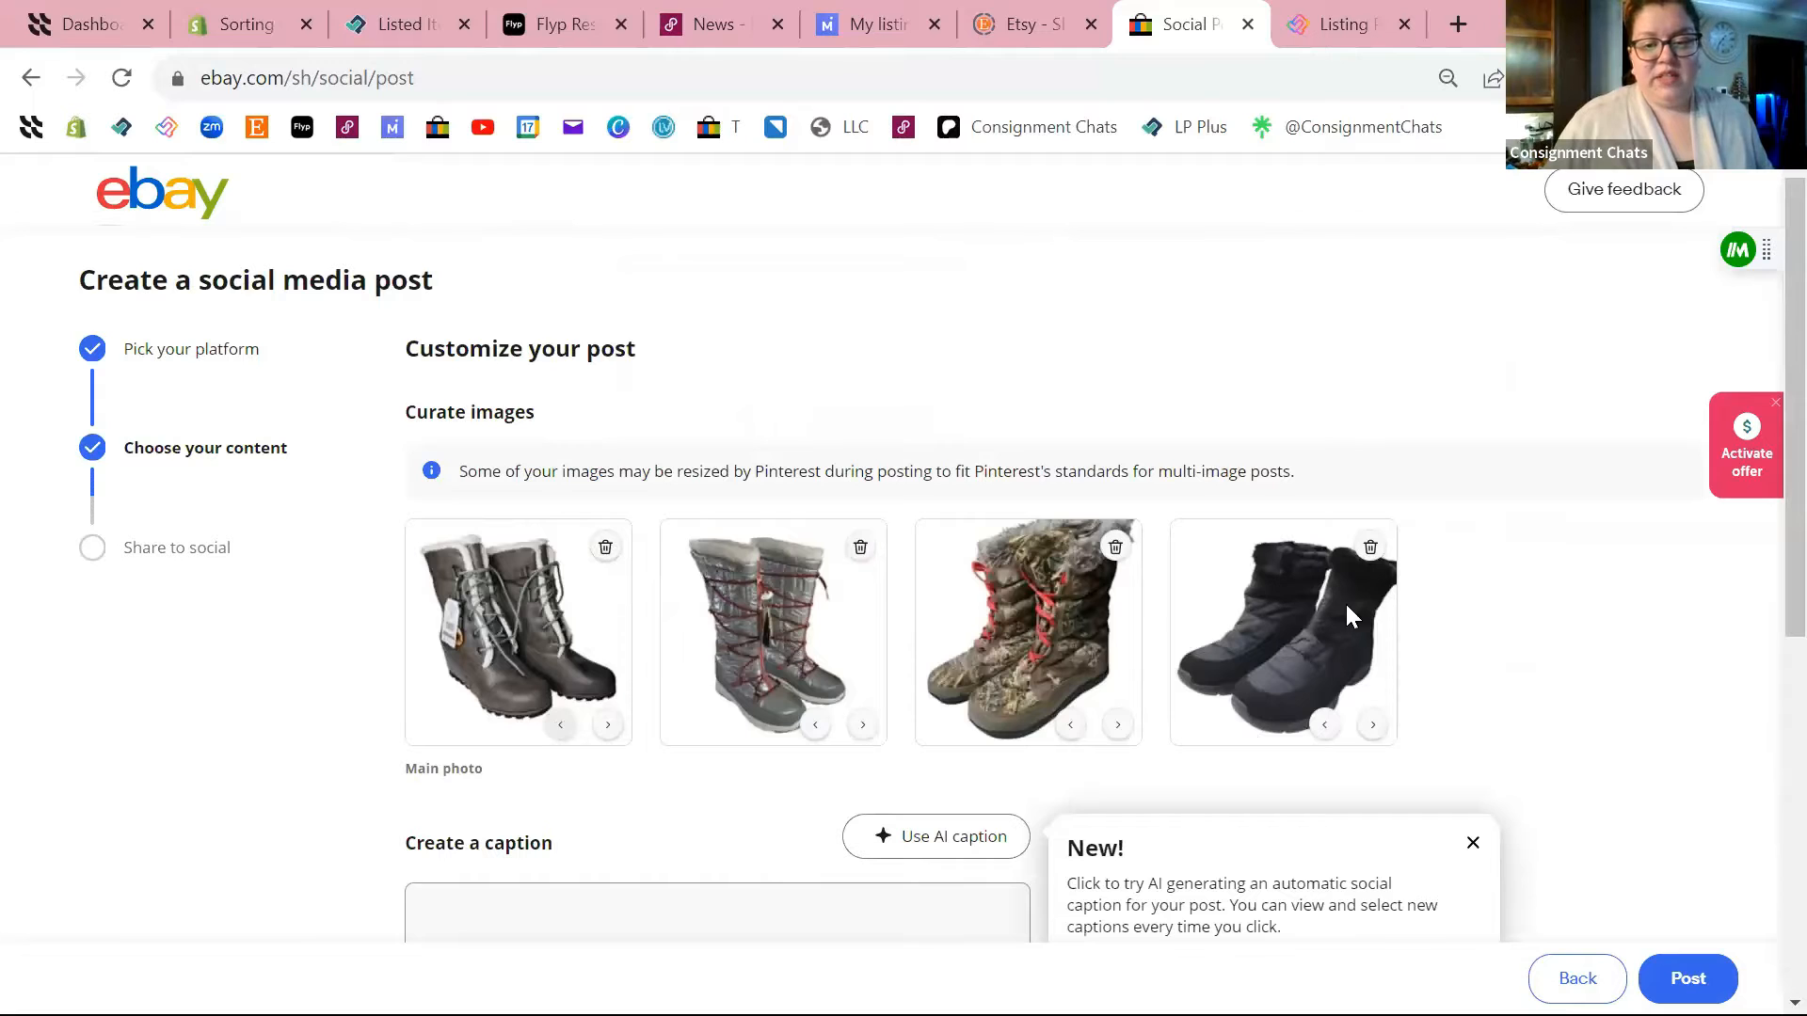
Generate AI caption suggestions and use the one beginning "Stay warm and stylish this winter with our collection of women's snow boots!"
scroll(738, 724, "down", 3)
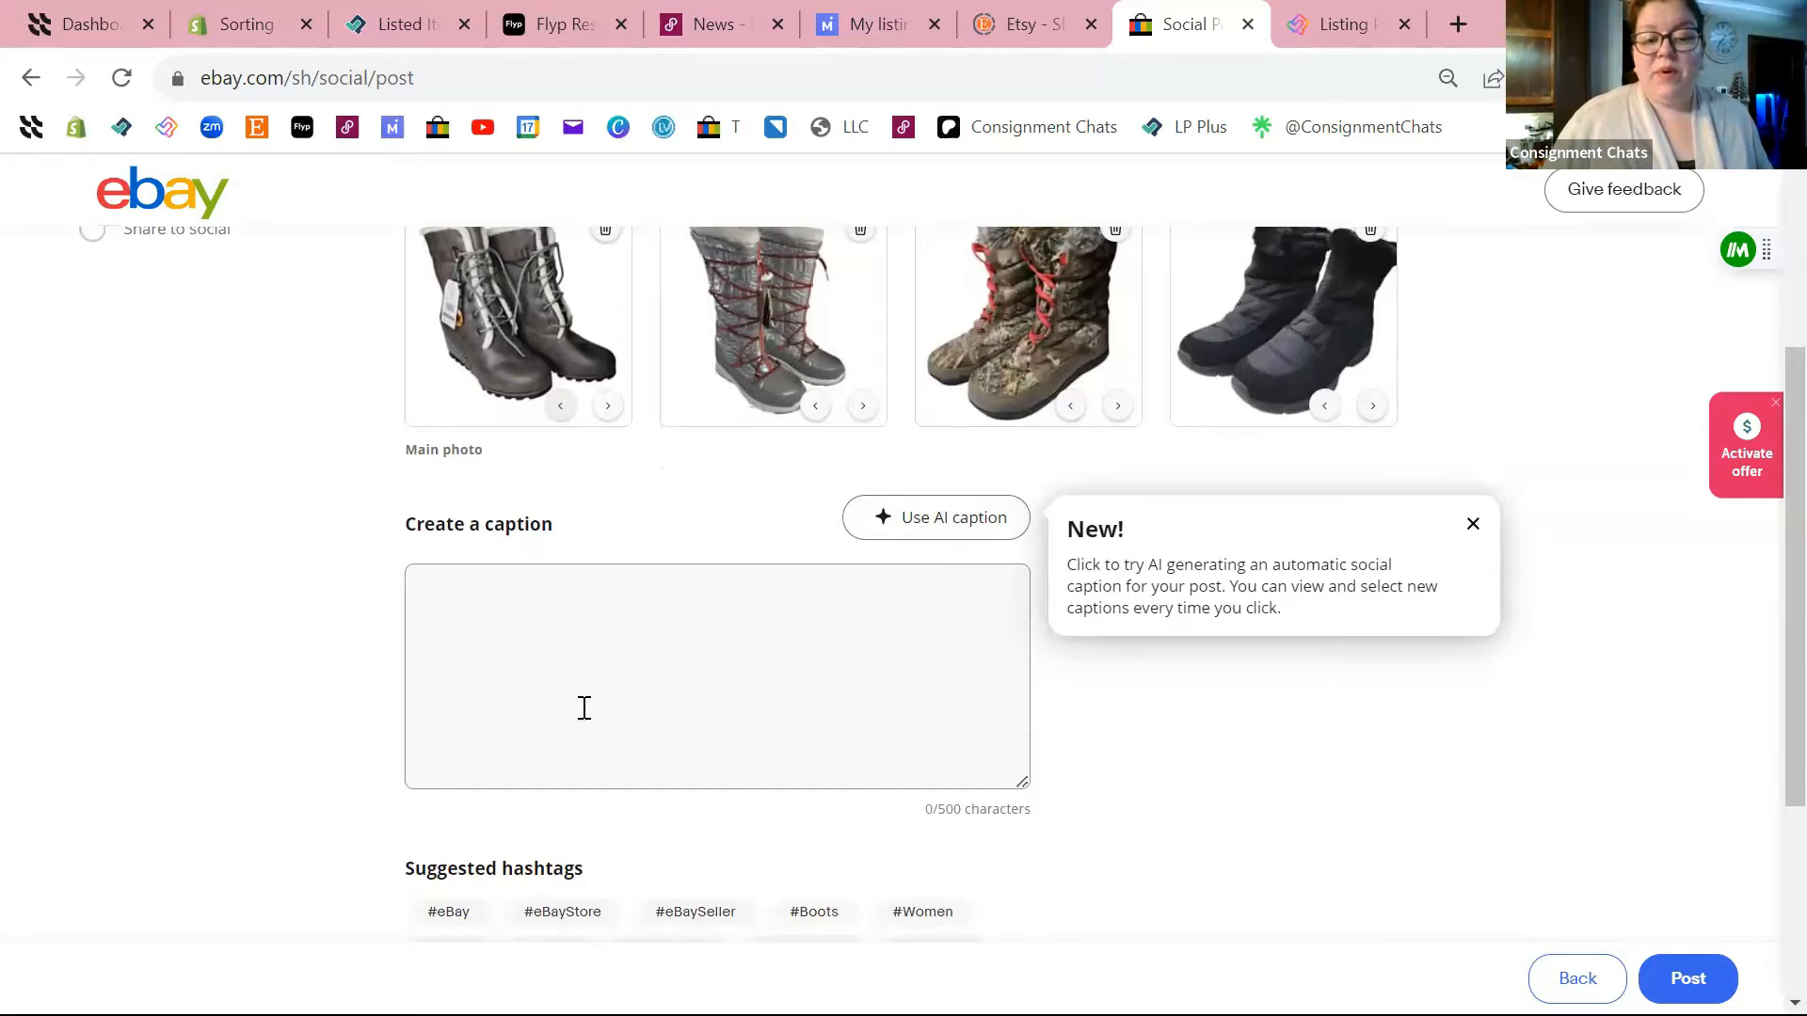
scroll(592, 762, "down", 1)
scroll(705, 838, "down", 1)
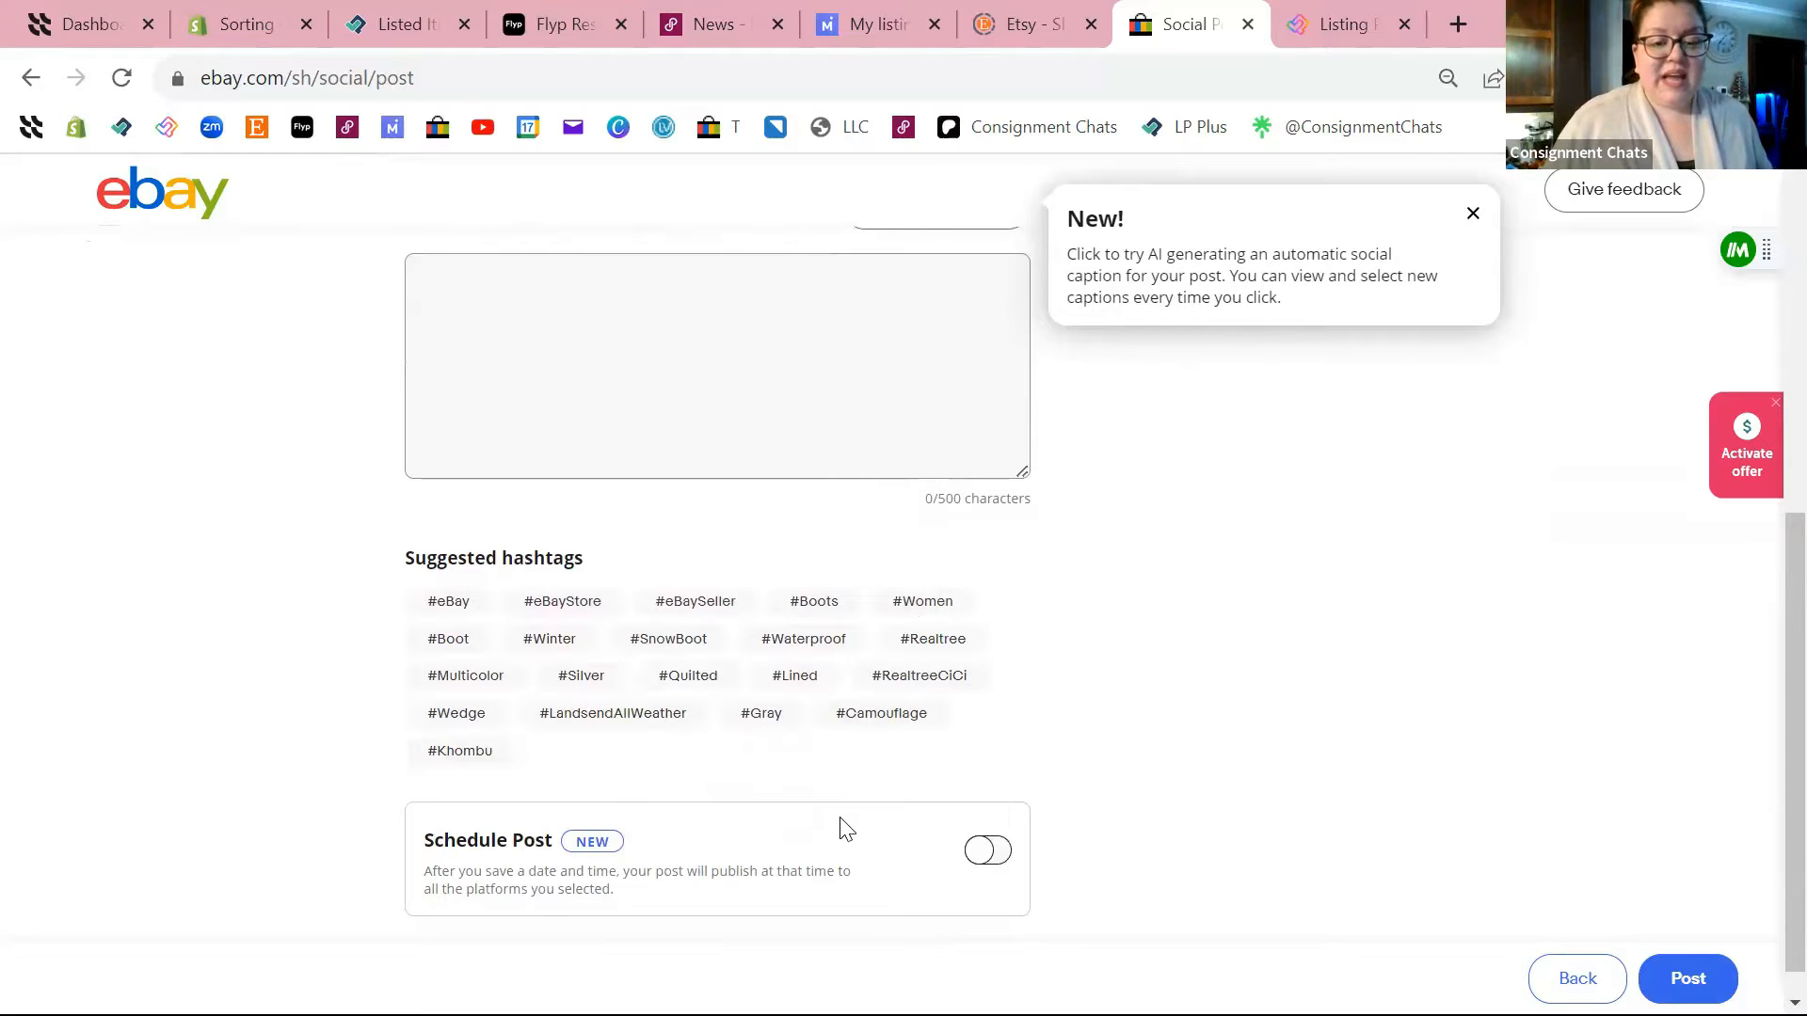
scroll(843, 828, "down", 1)
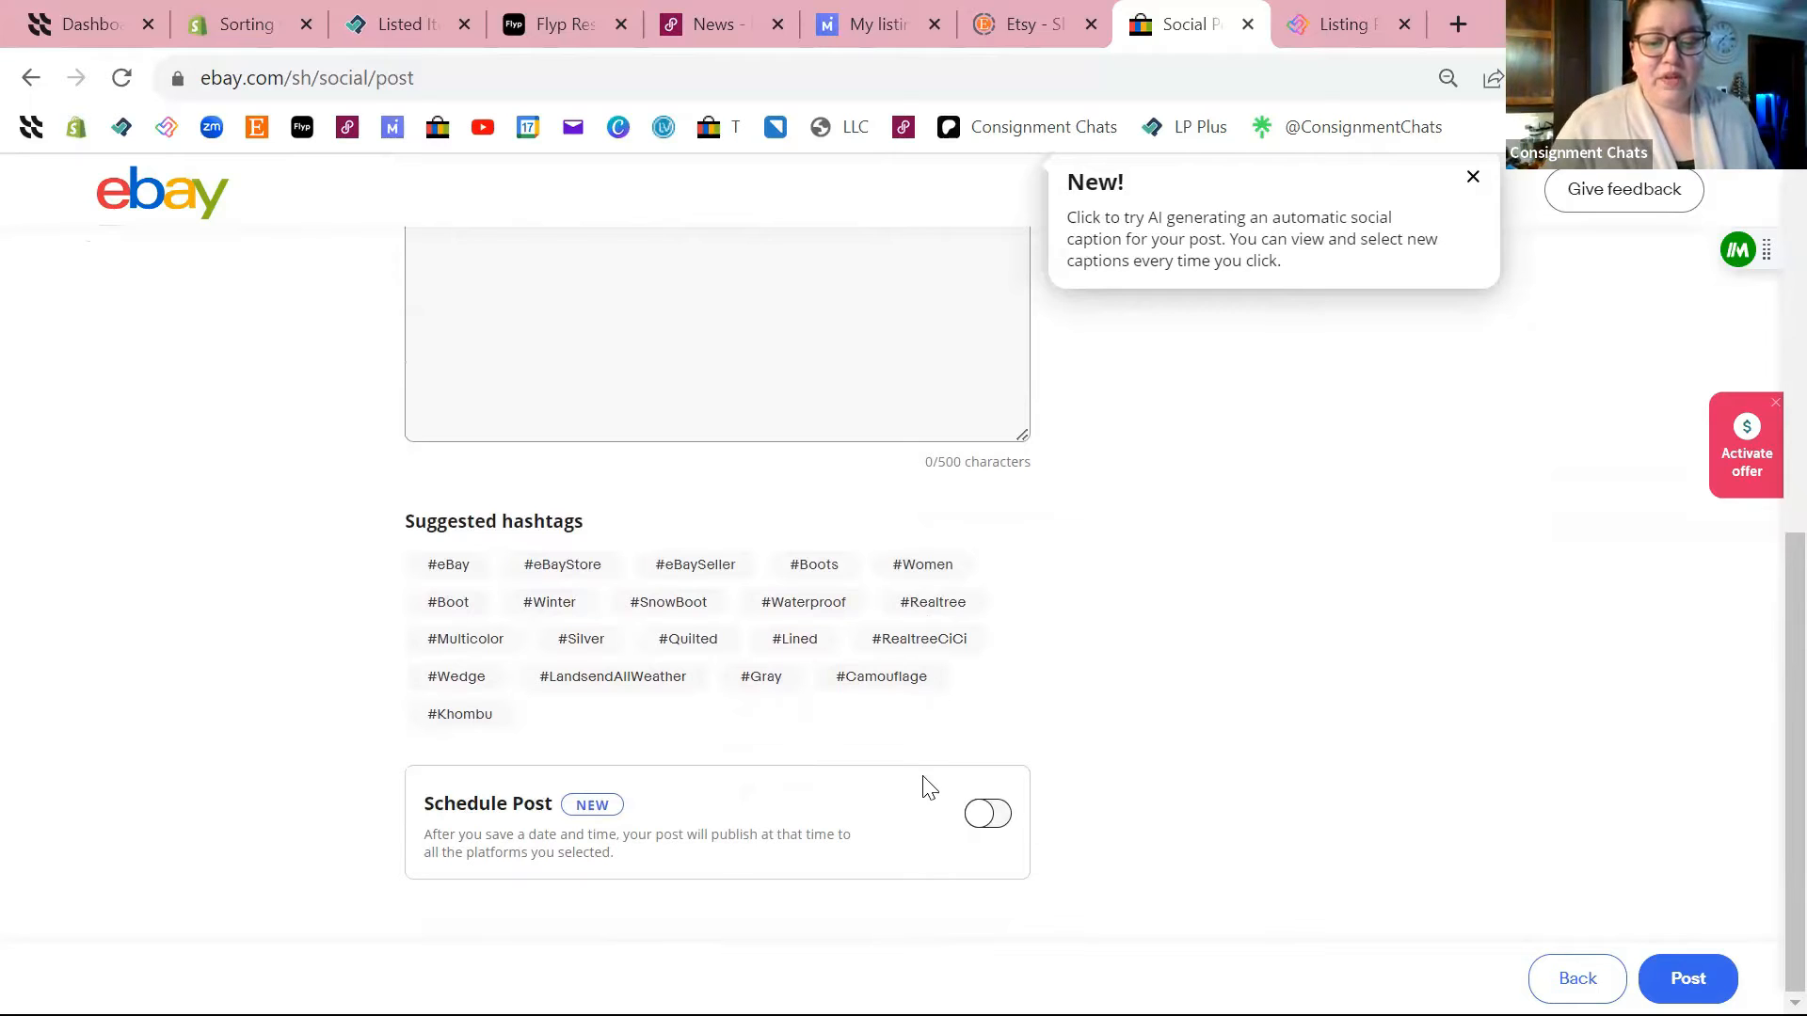
scroll(922, 787, "up", 5)
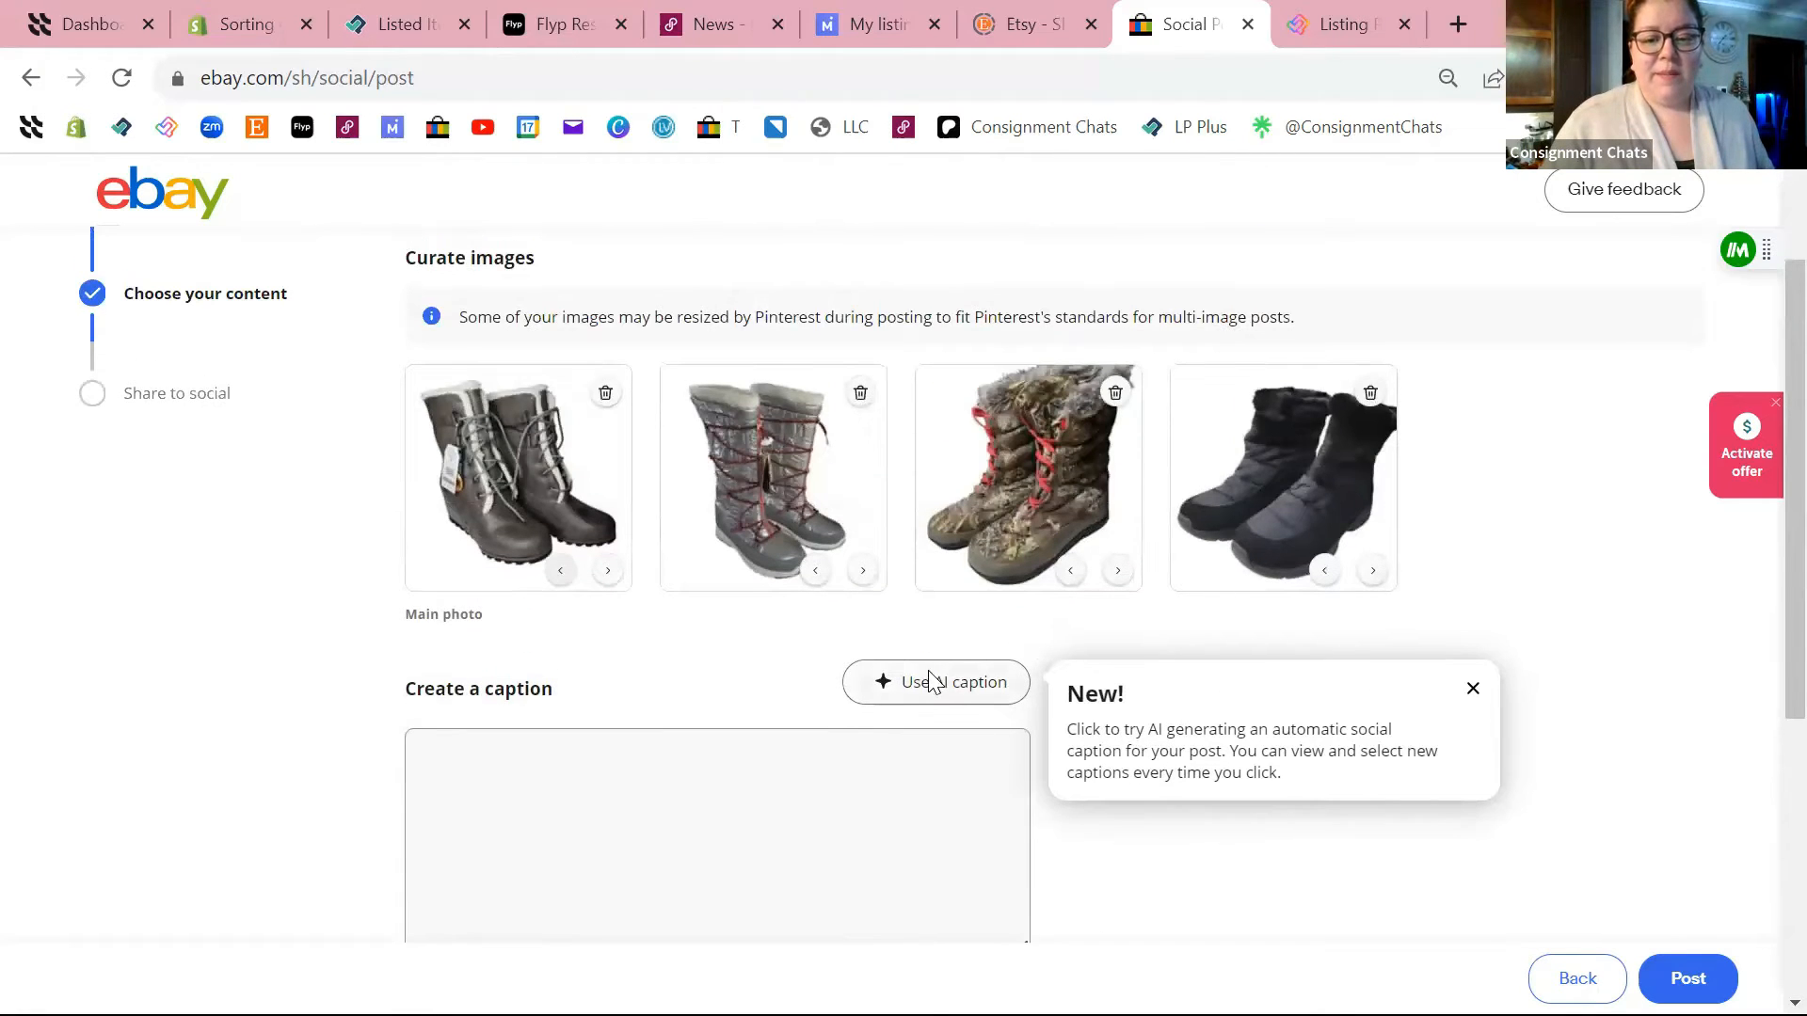
left_click(930, 670)
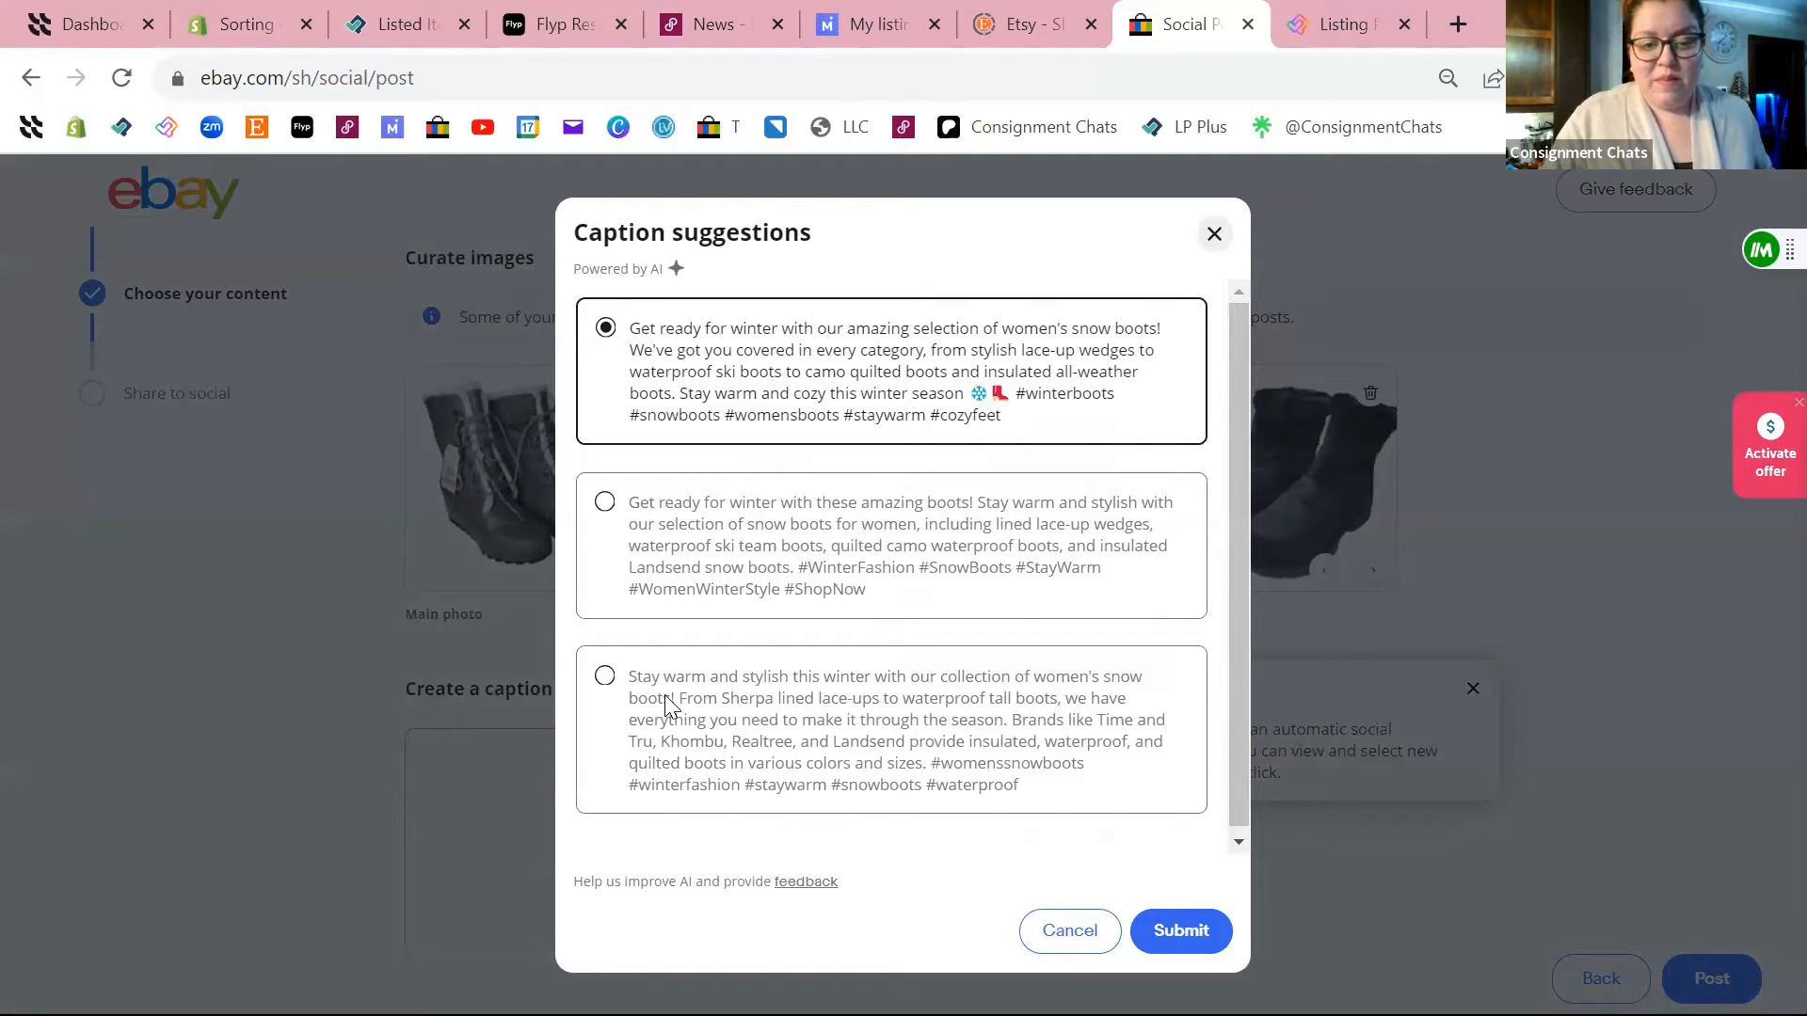
left_click(605, 677)
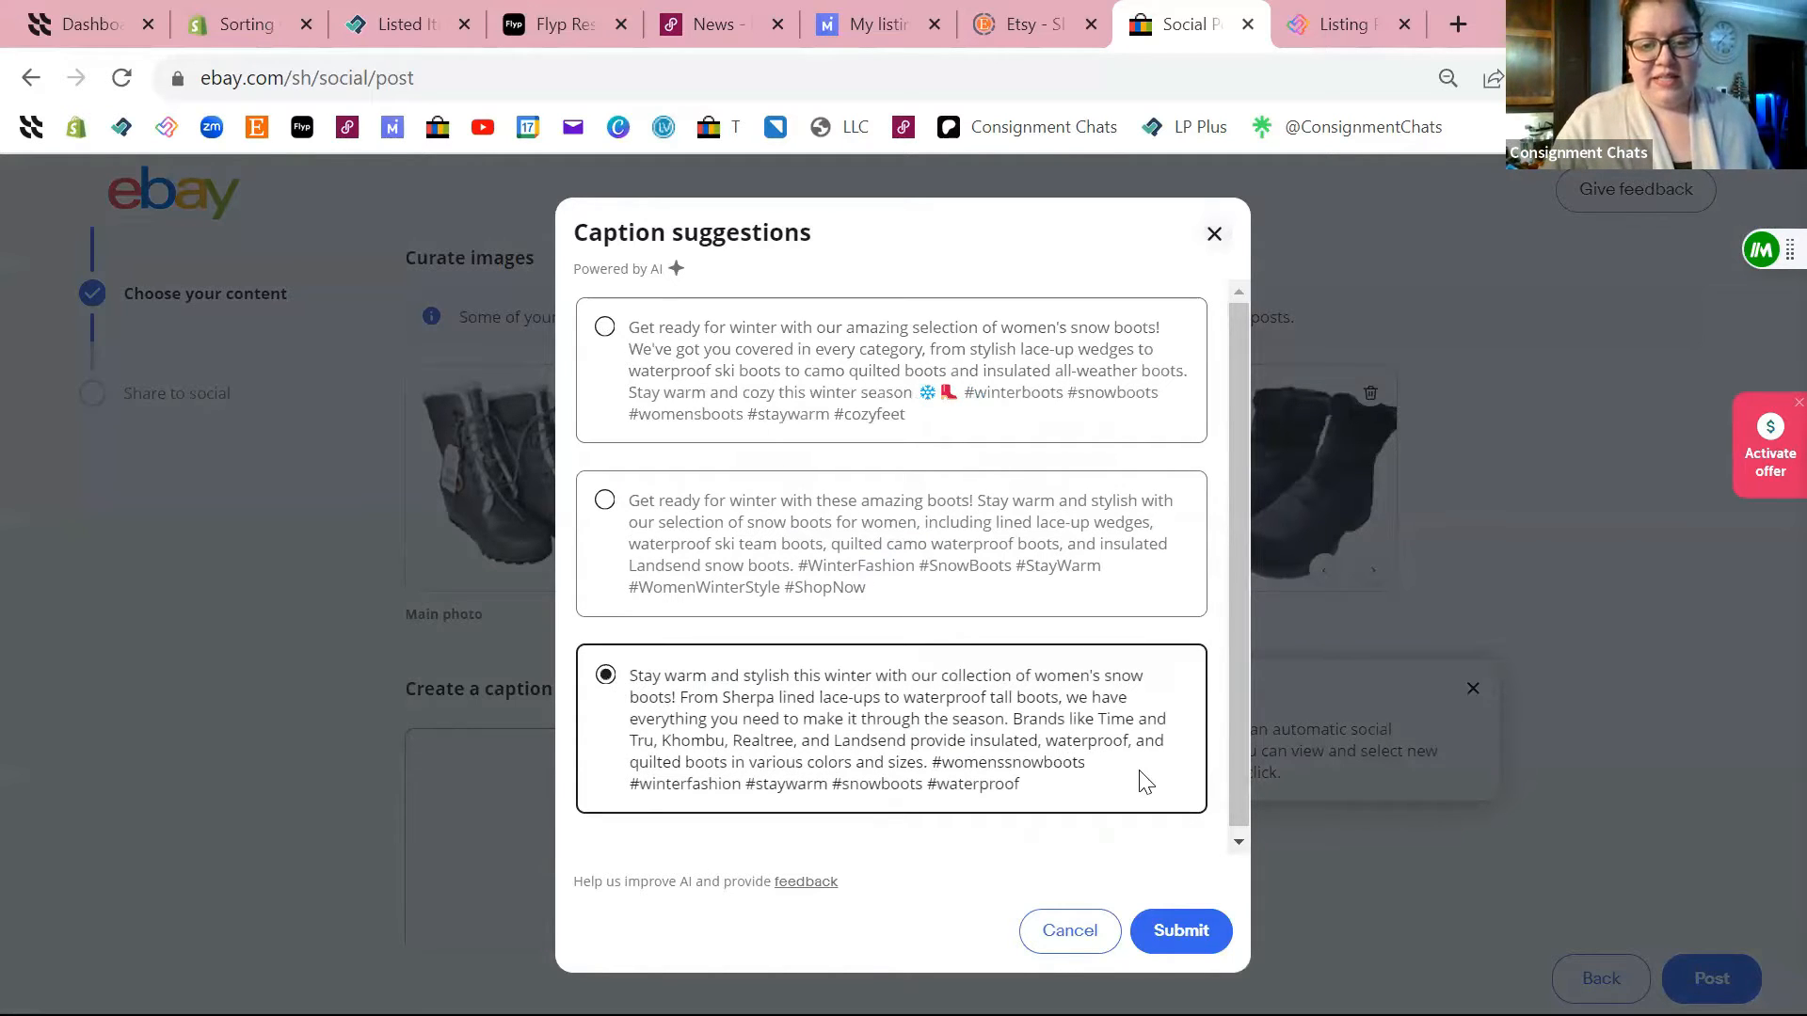
left_click(1181, 930)
Append the hashtag #winter to the caption and correct "Sherpa lined" to "Sherpa-lined"
scroll(992, 827, "down", 2)
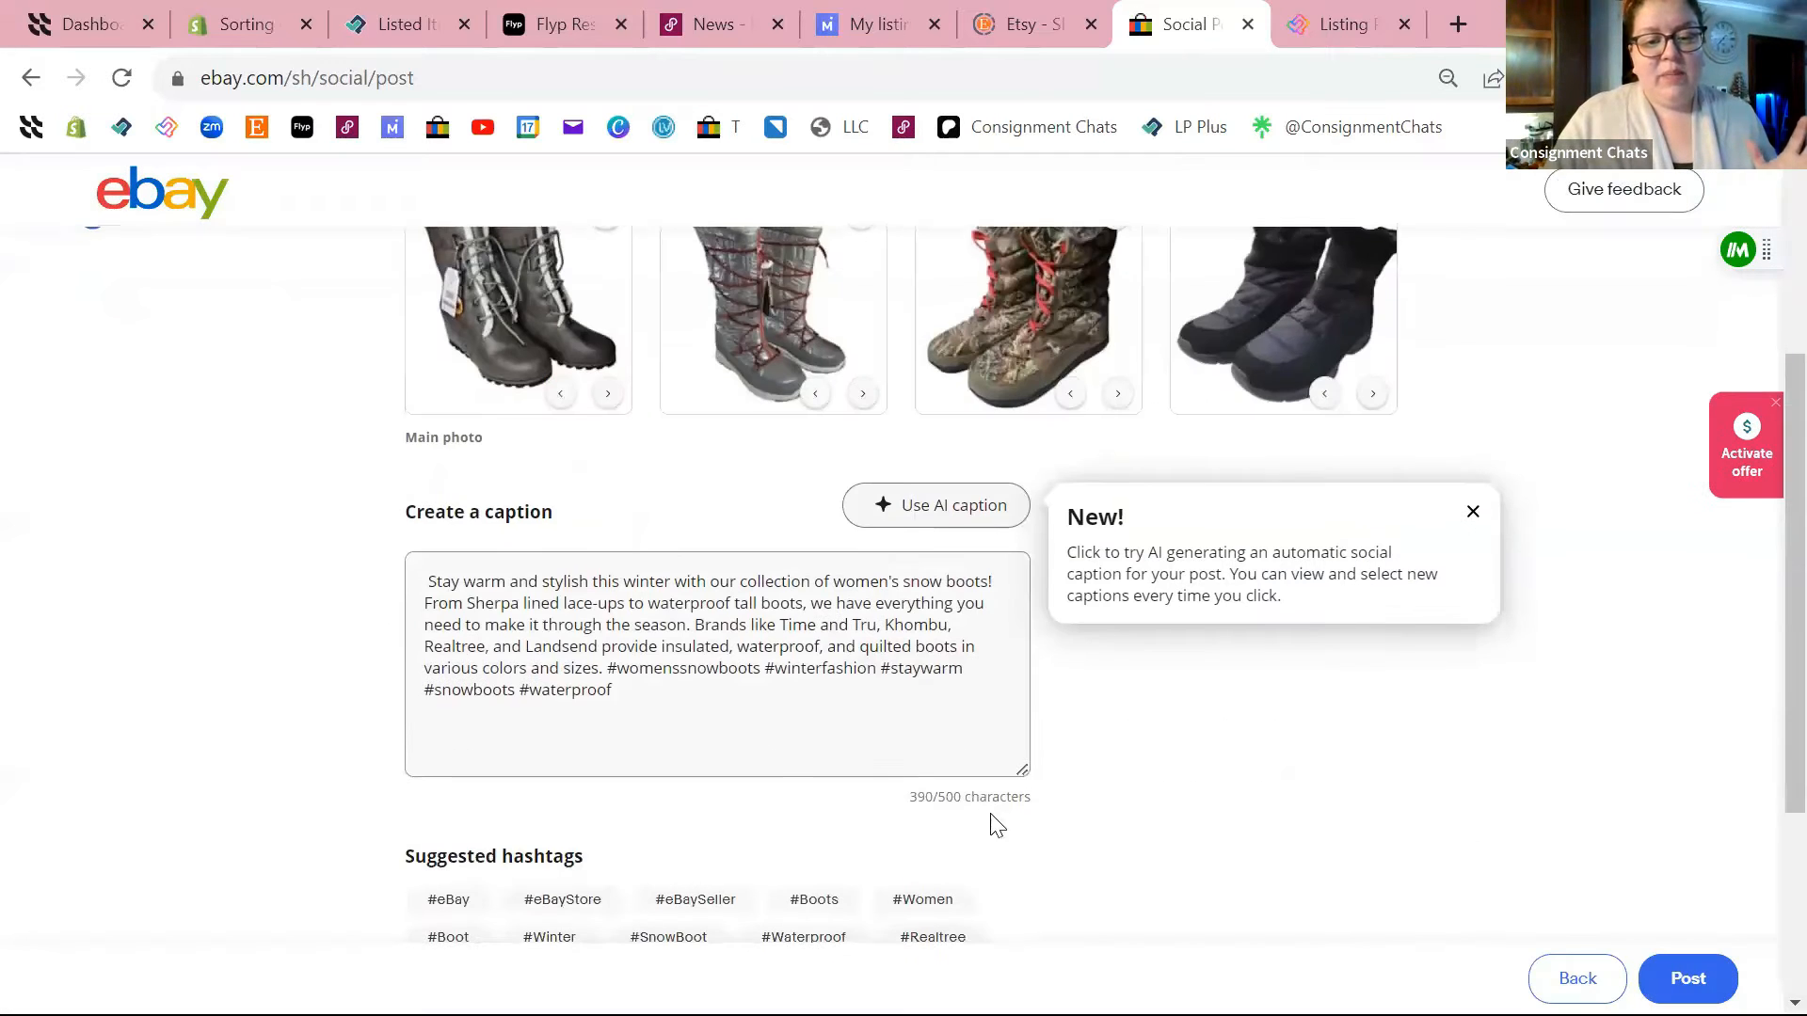
left_click(740, 682)
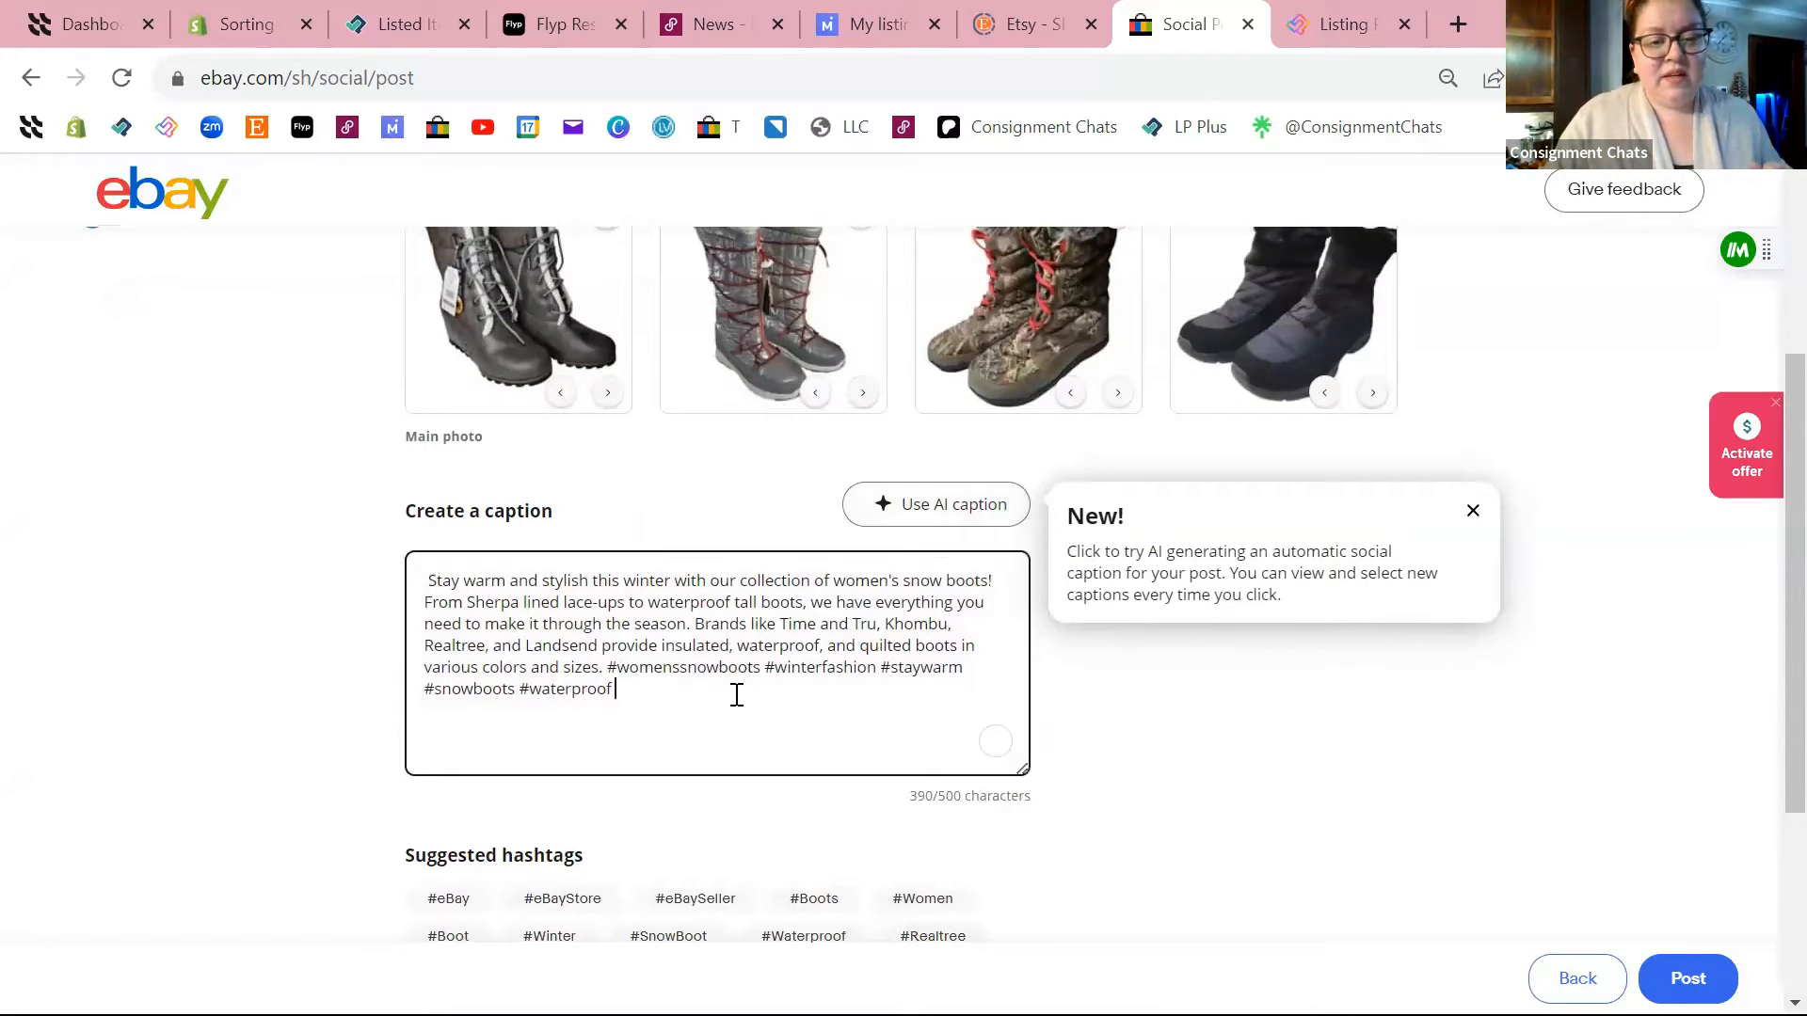
type("#")
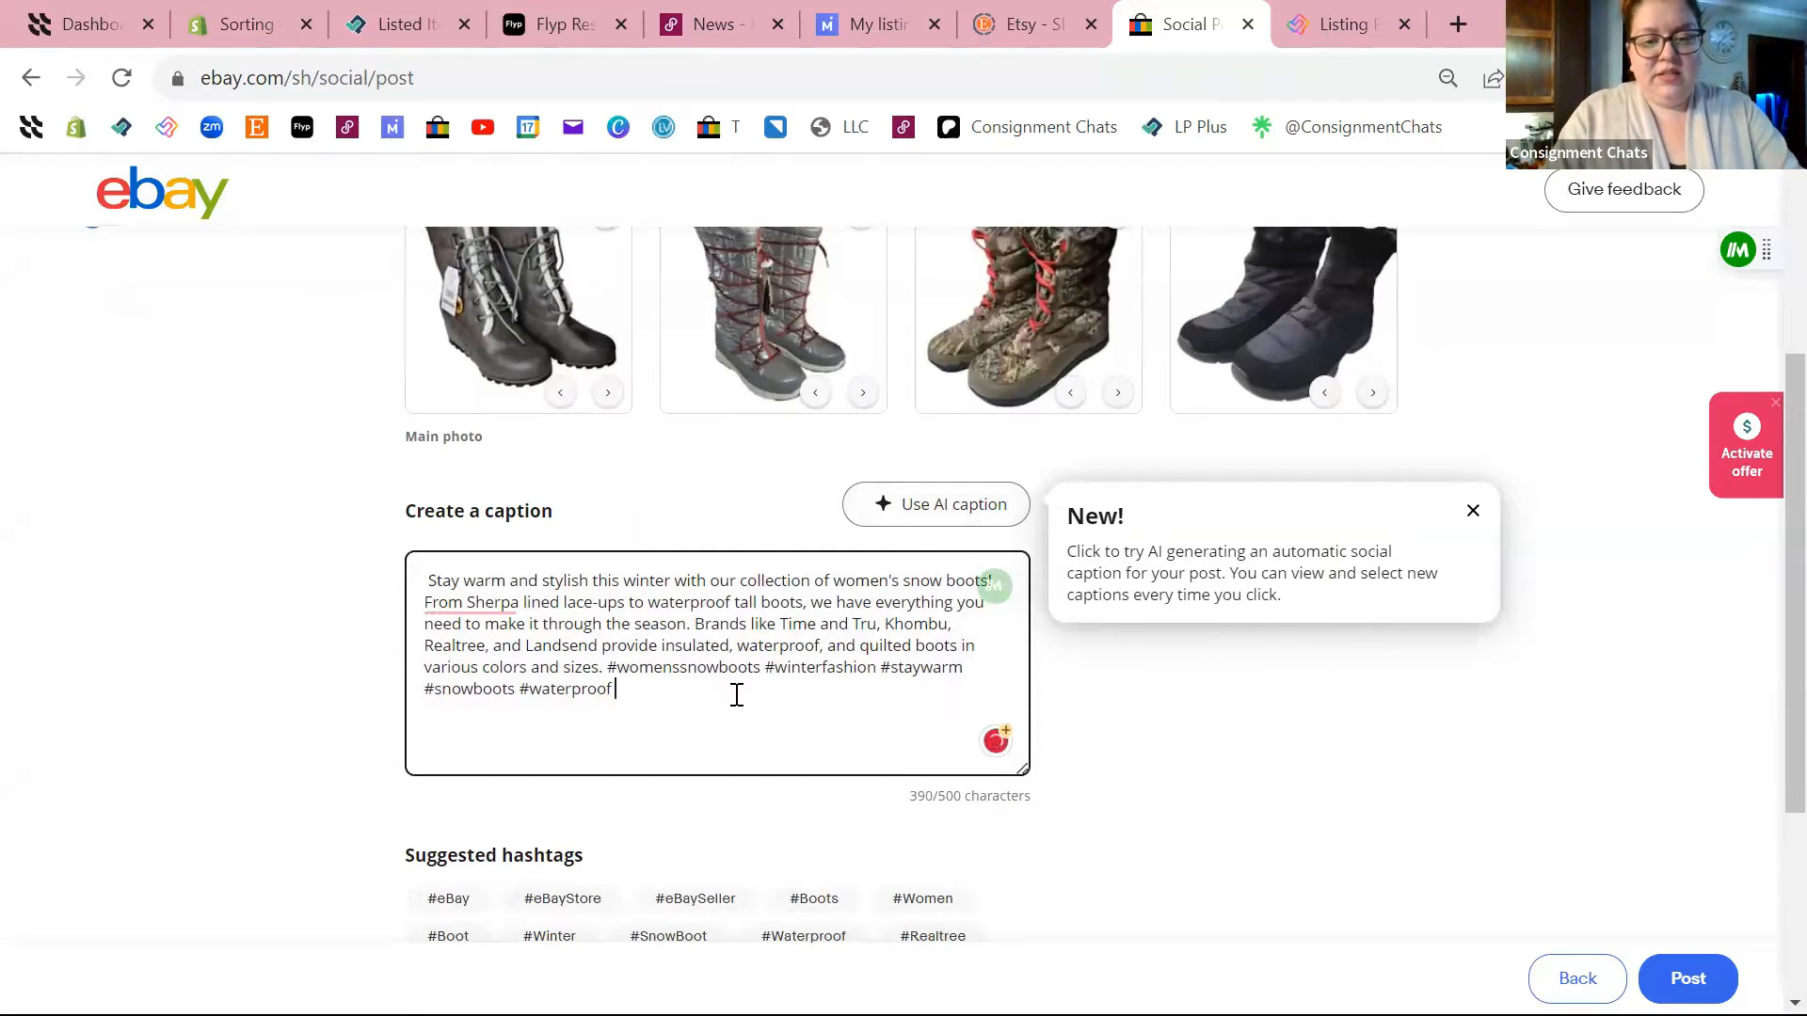
type("Winter")
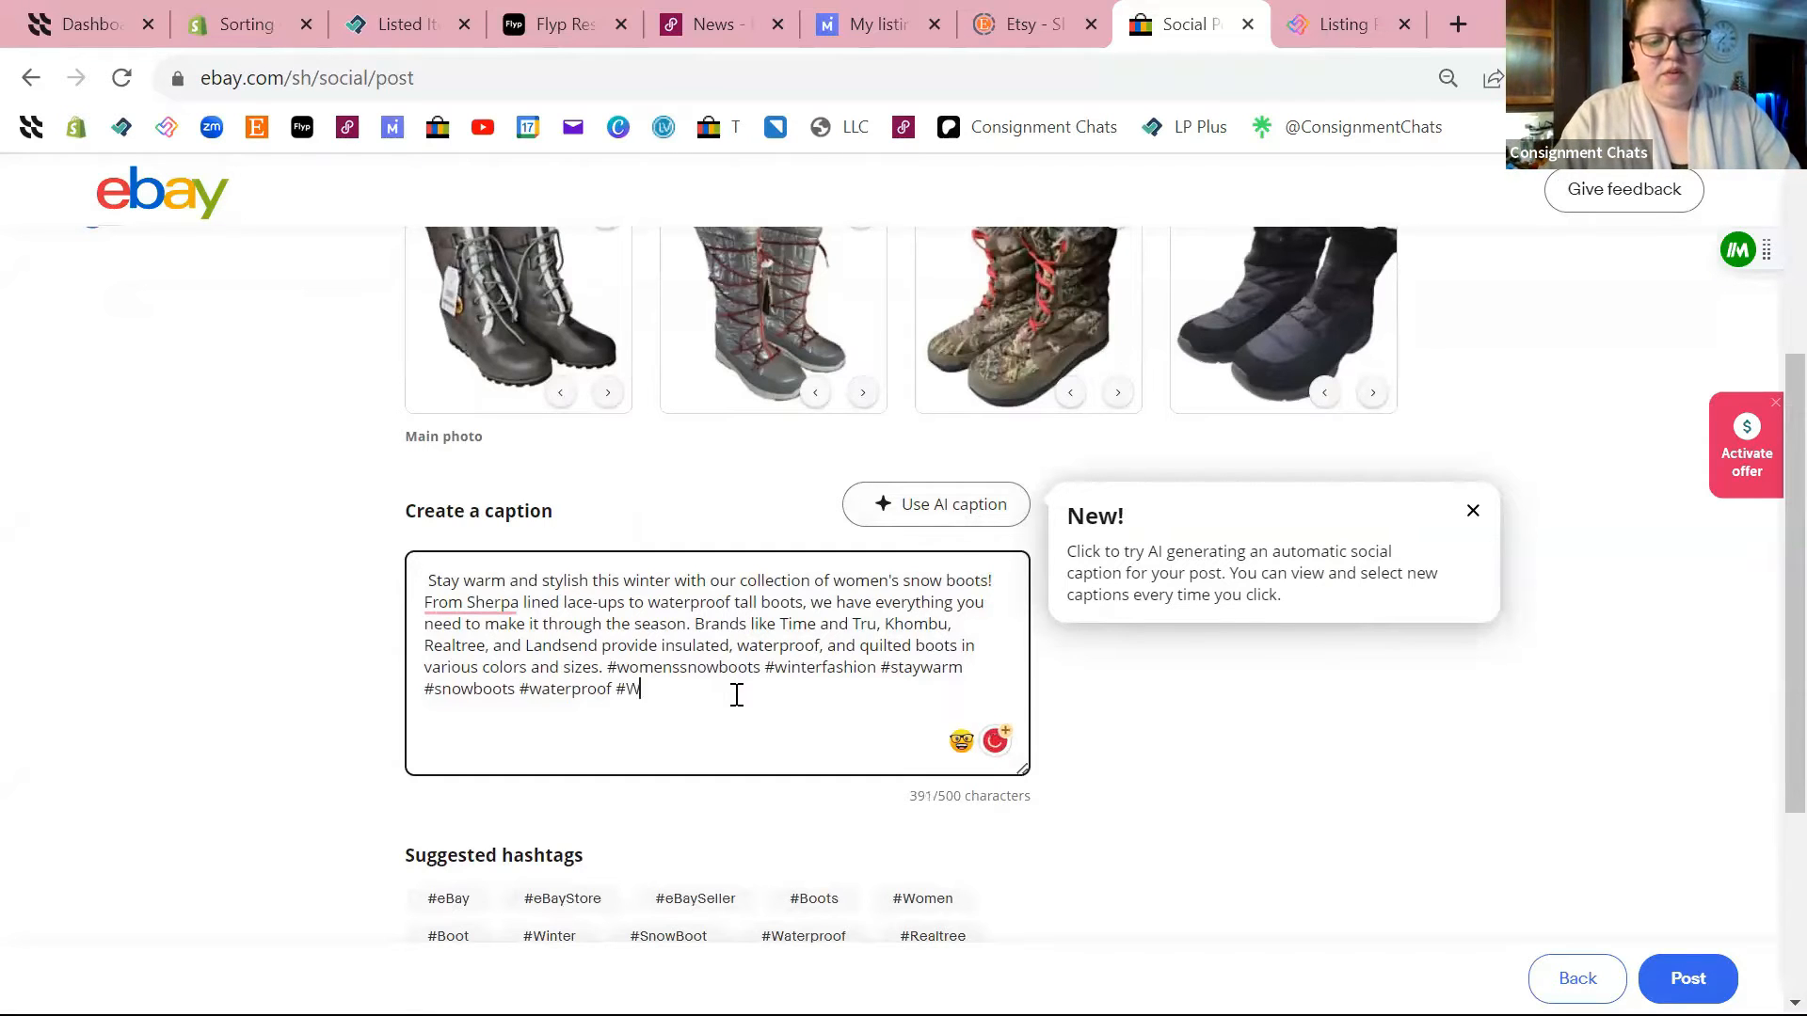
key("BackSpace")
key("BackSpace")
key("BackSpace")
key("BackSpace")
key("BackSpace")
key("BackSpace")
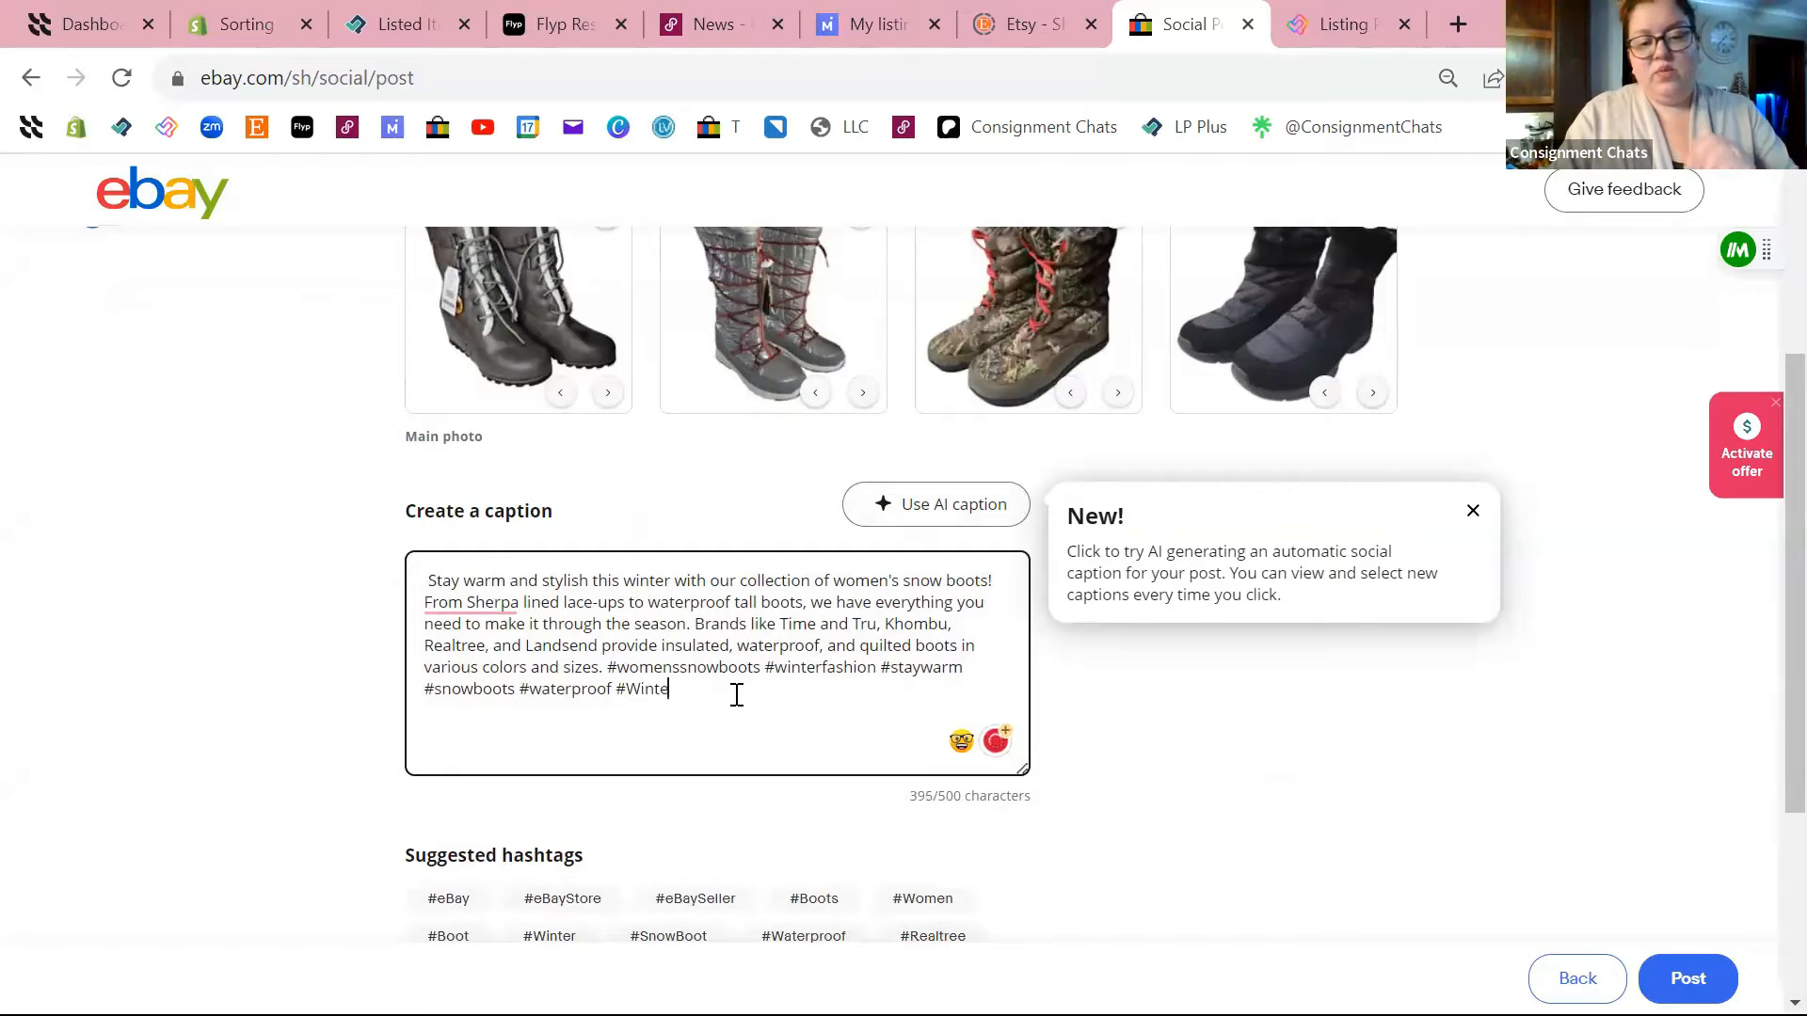
type("winter")
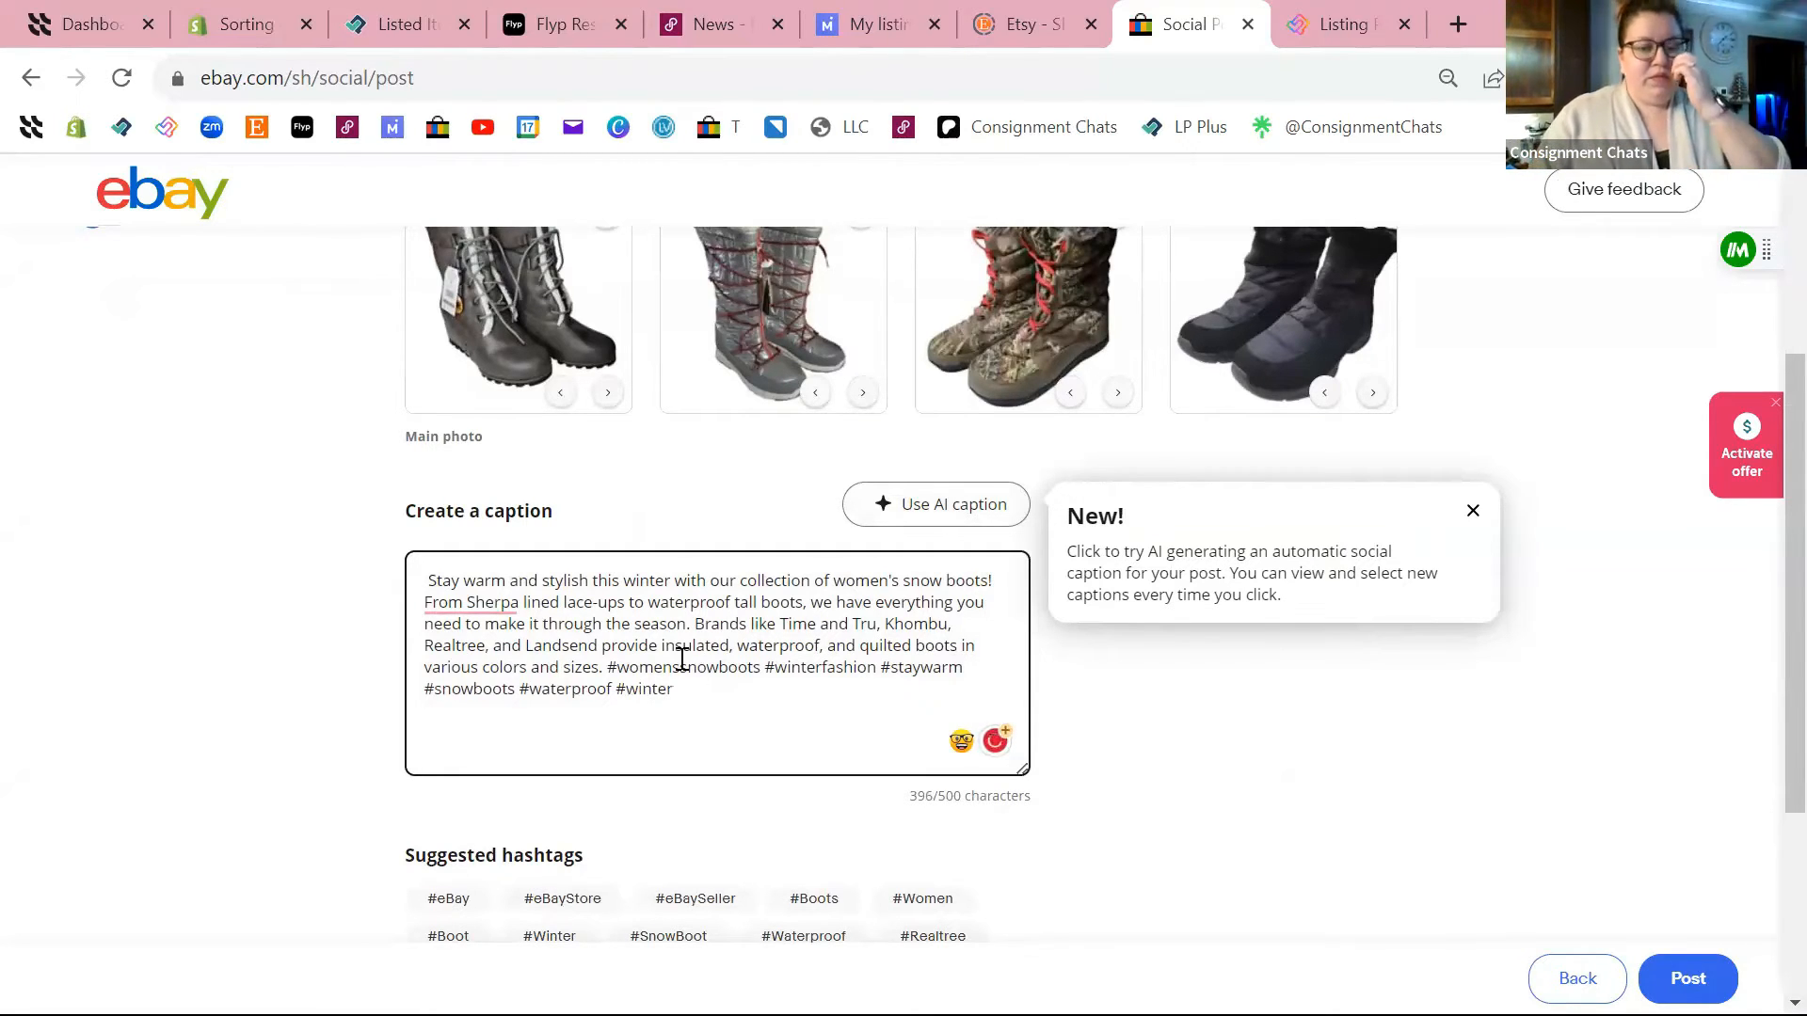
mouse_move(489, 609)
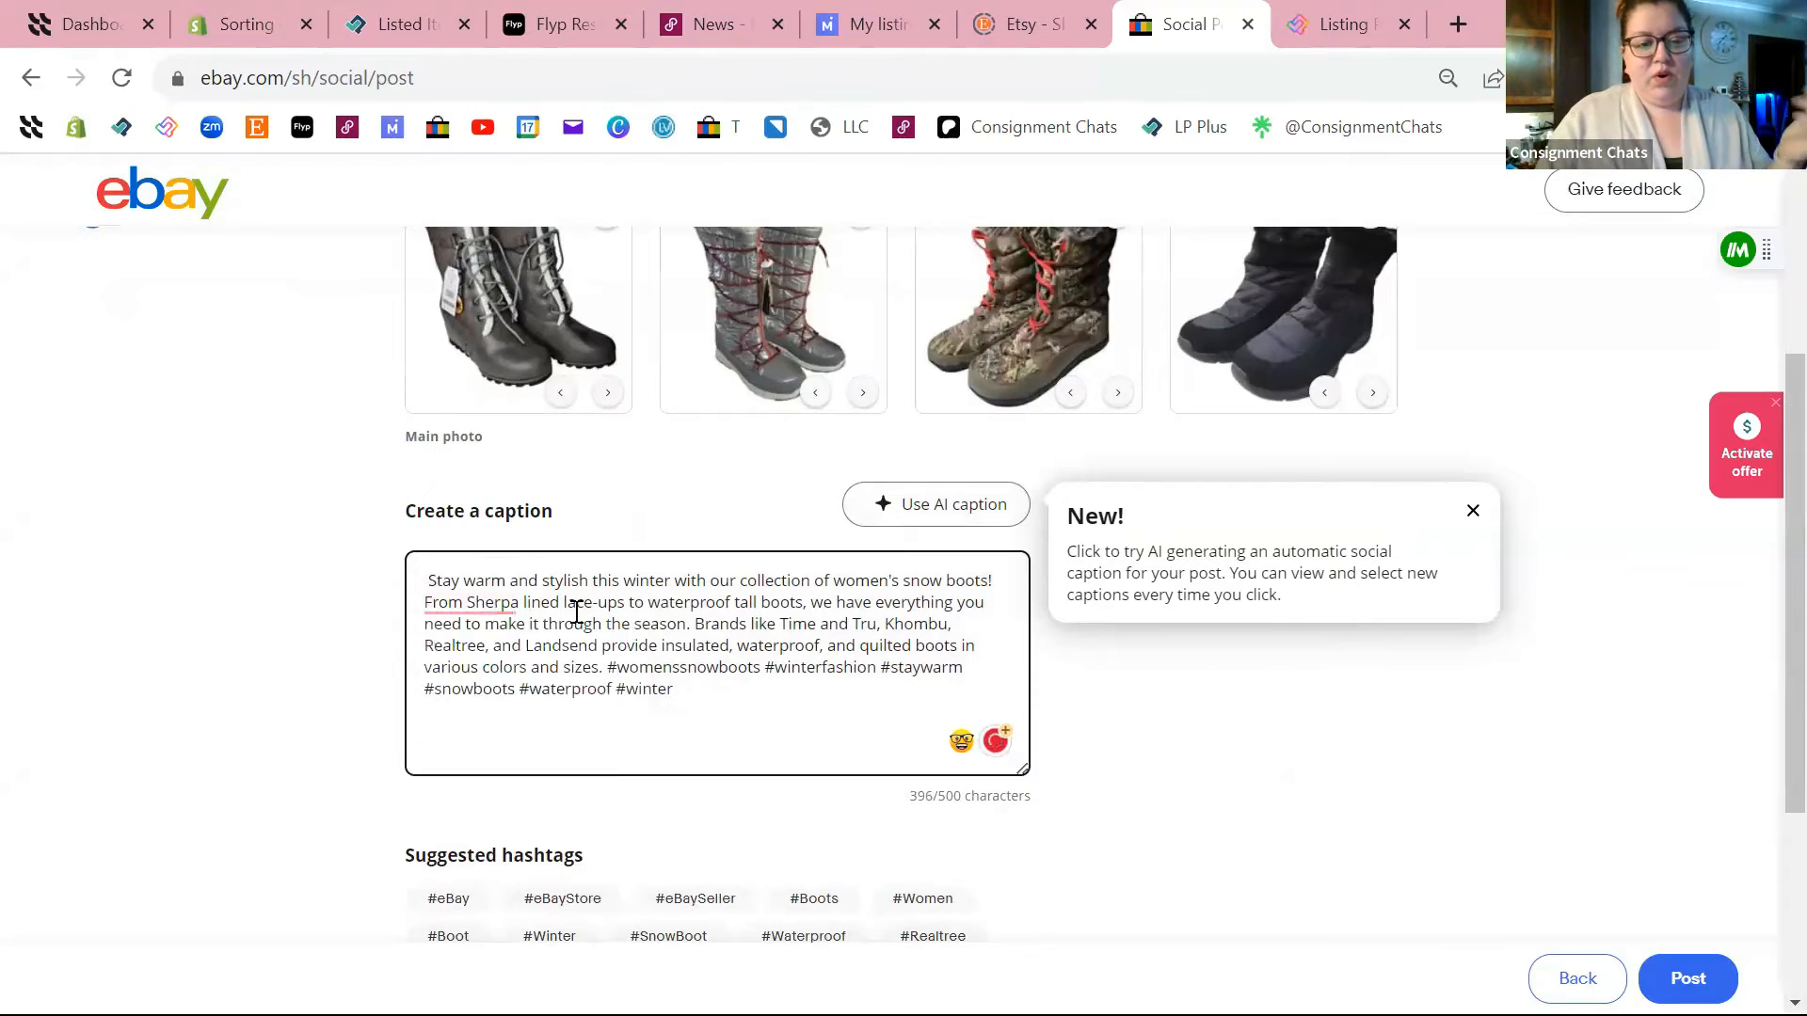
left_click(515, 679)
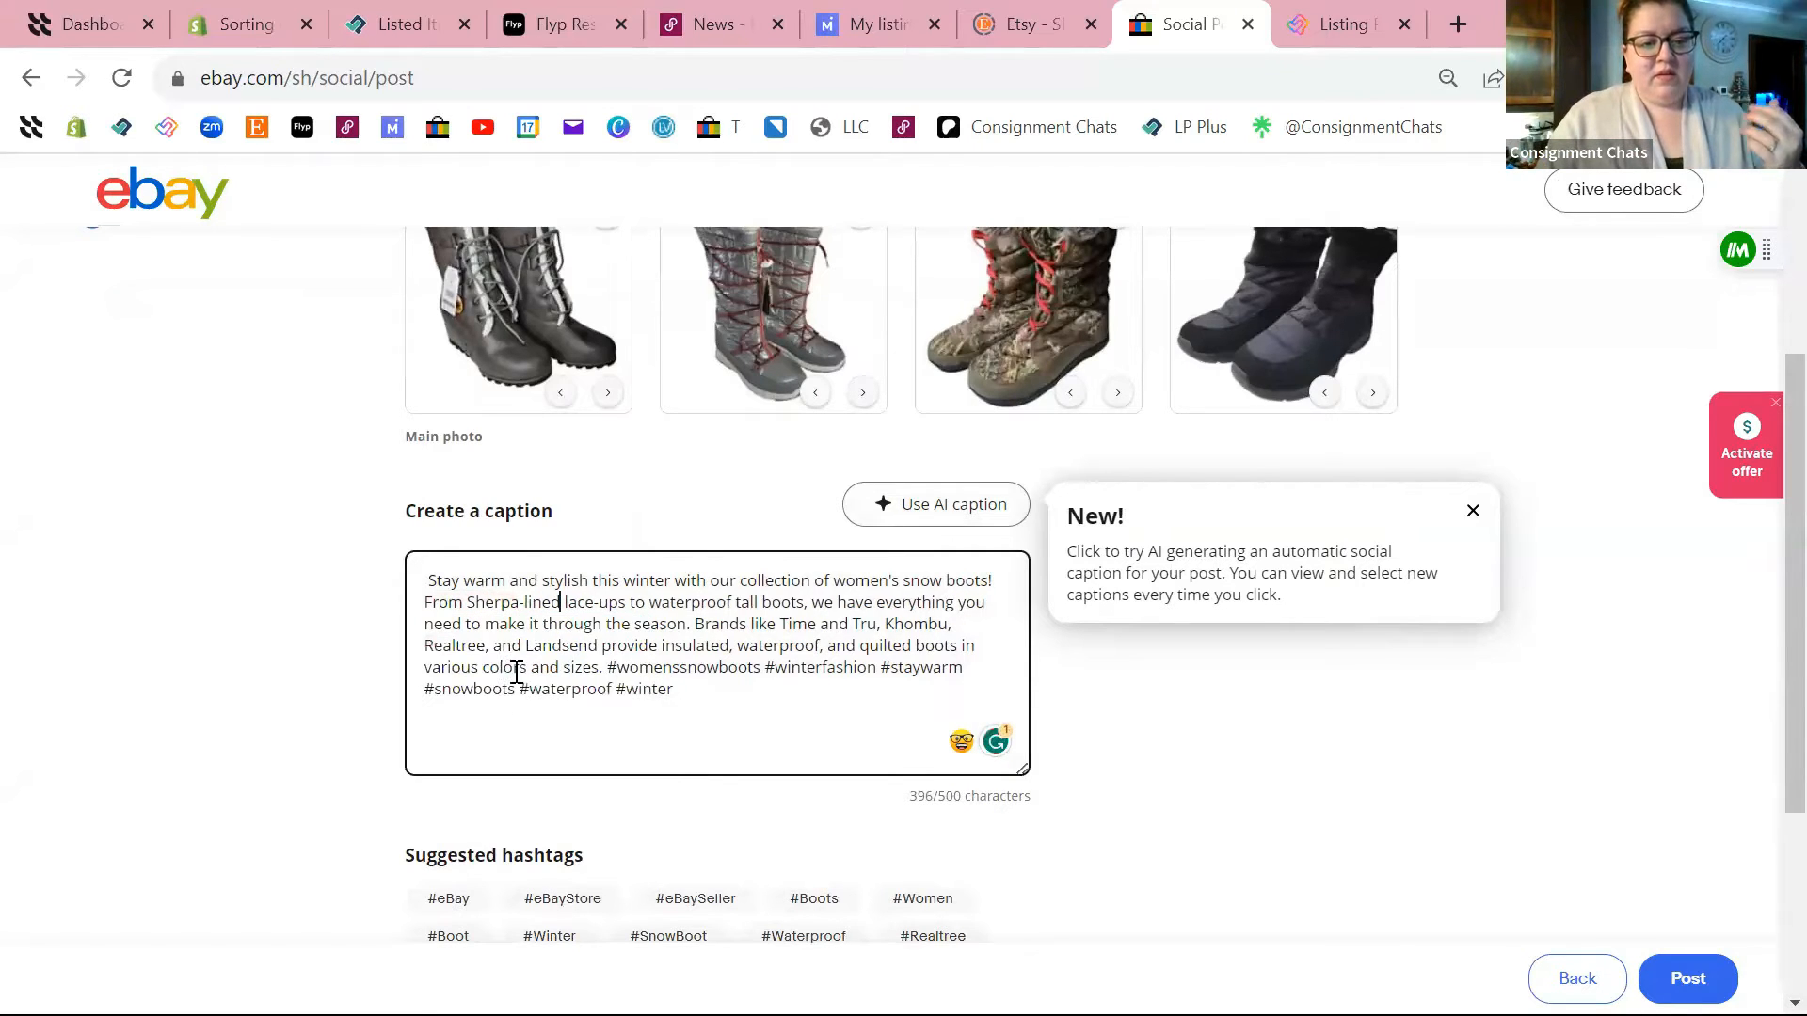
Turn on post scheduling to view its date and time options, and turn it back off
scroll(812, 764, "down", 1)
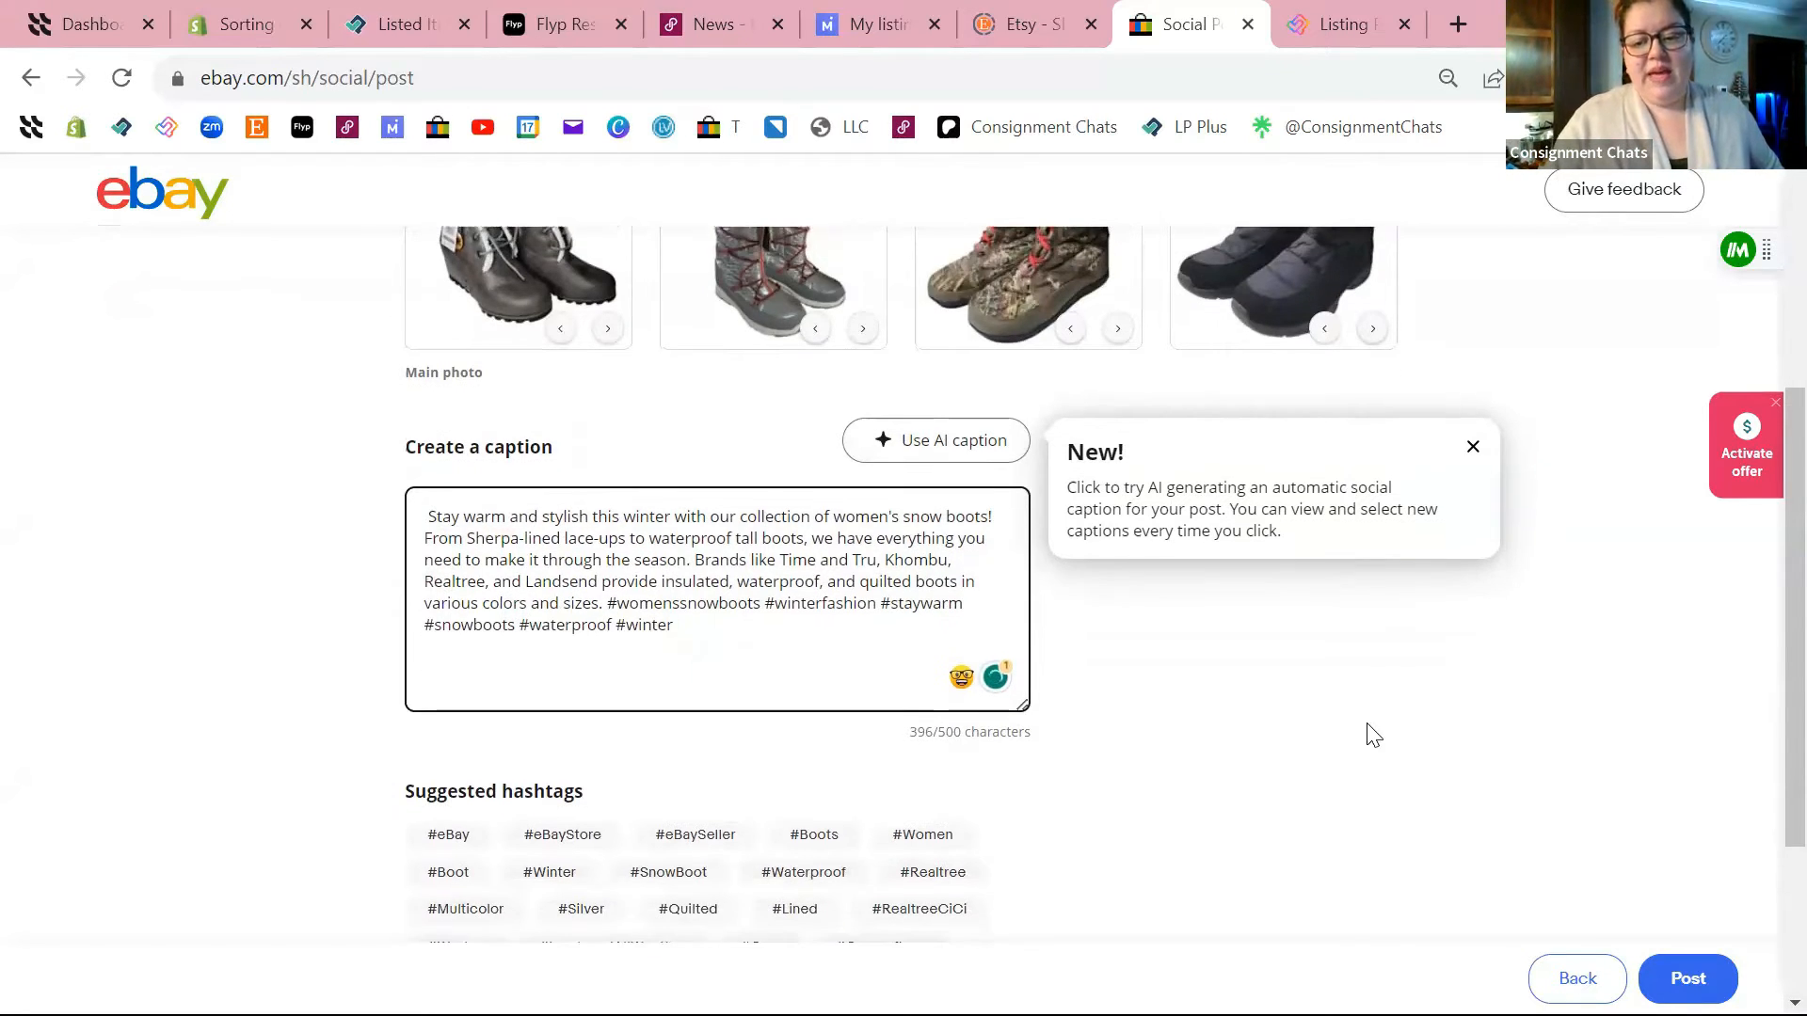
scroll(1367, 734, "down", 3)
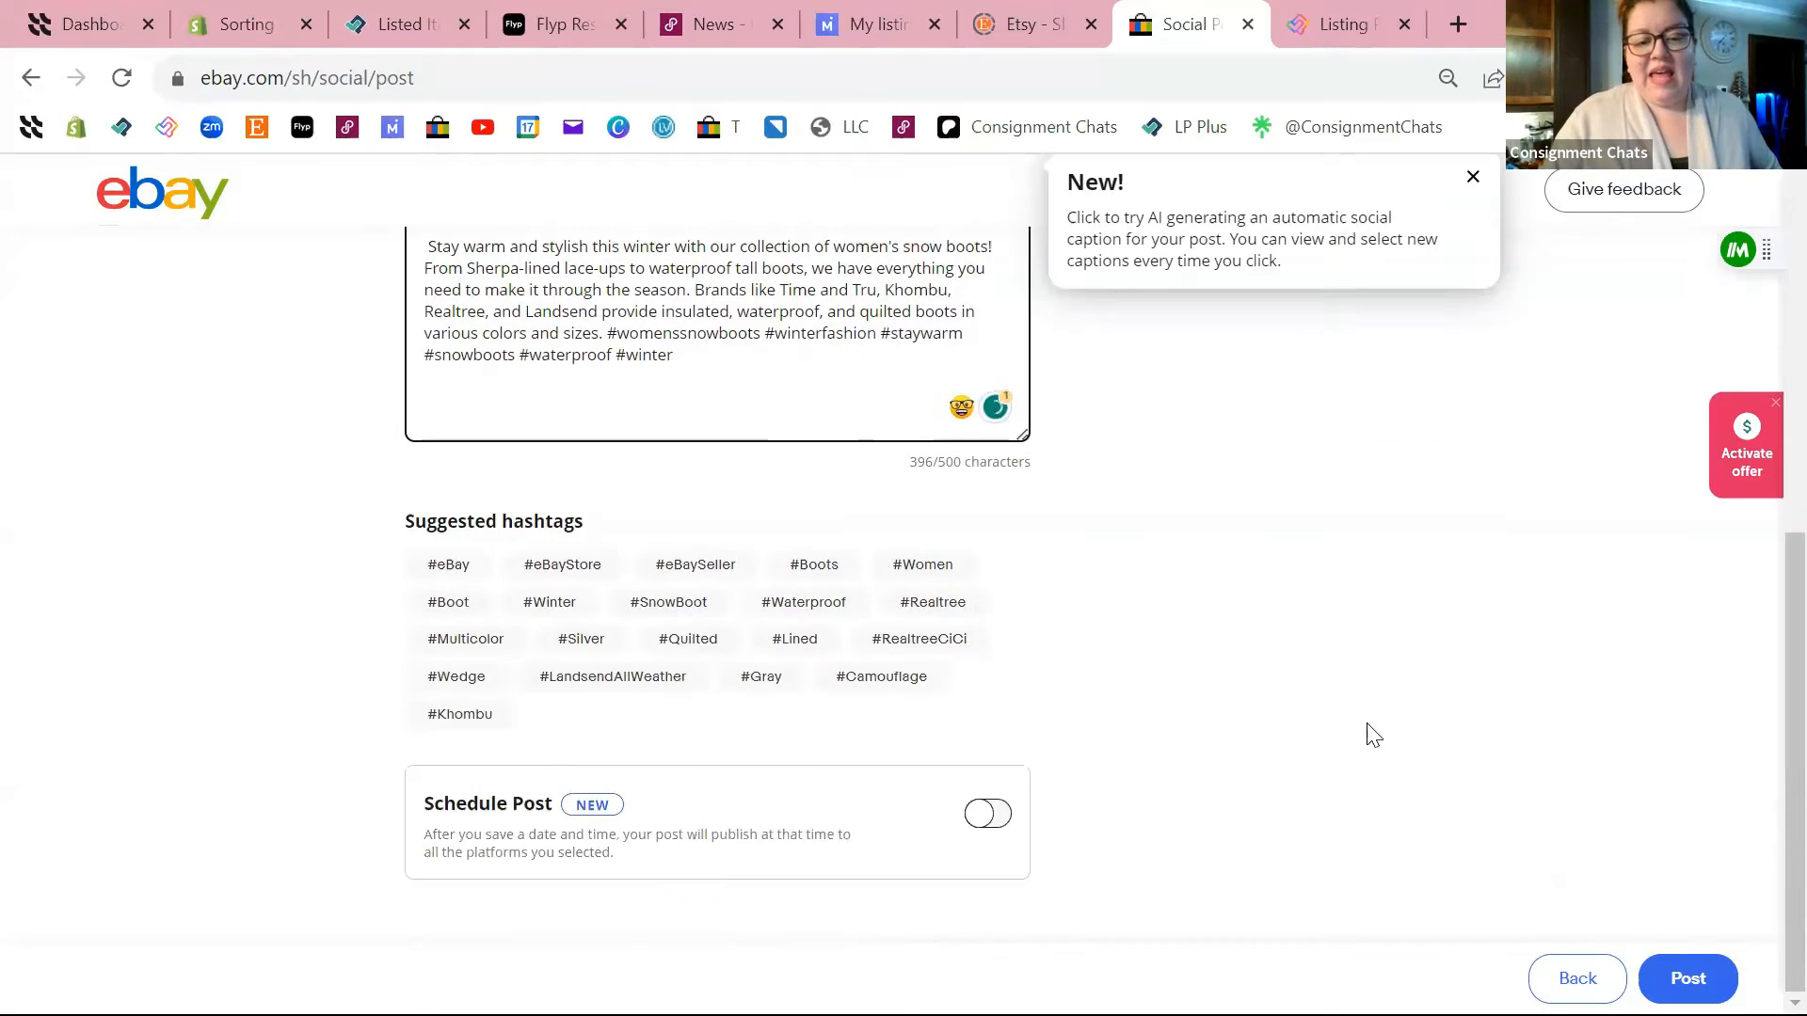
left_click(988, 815)
scroll(988, 824, "down", 2)
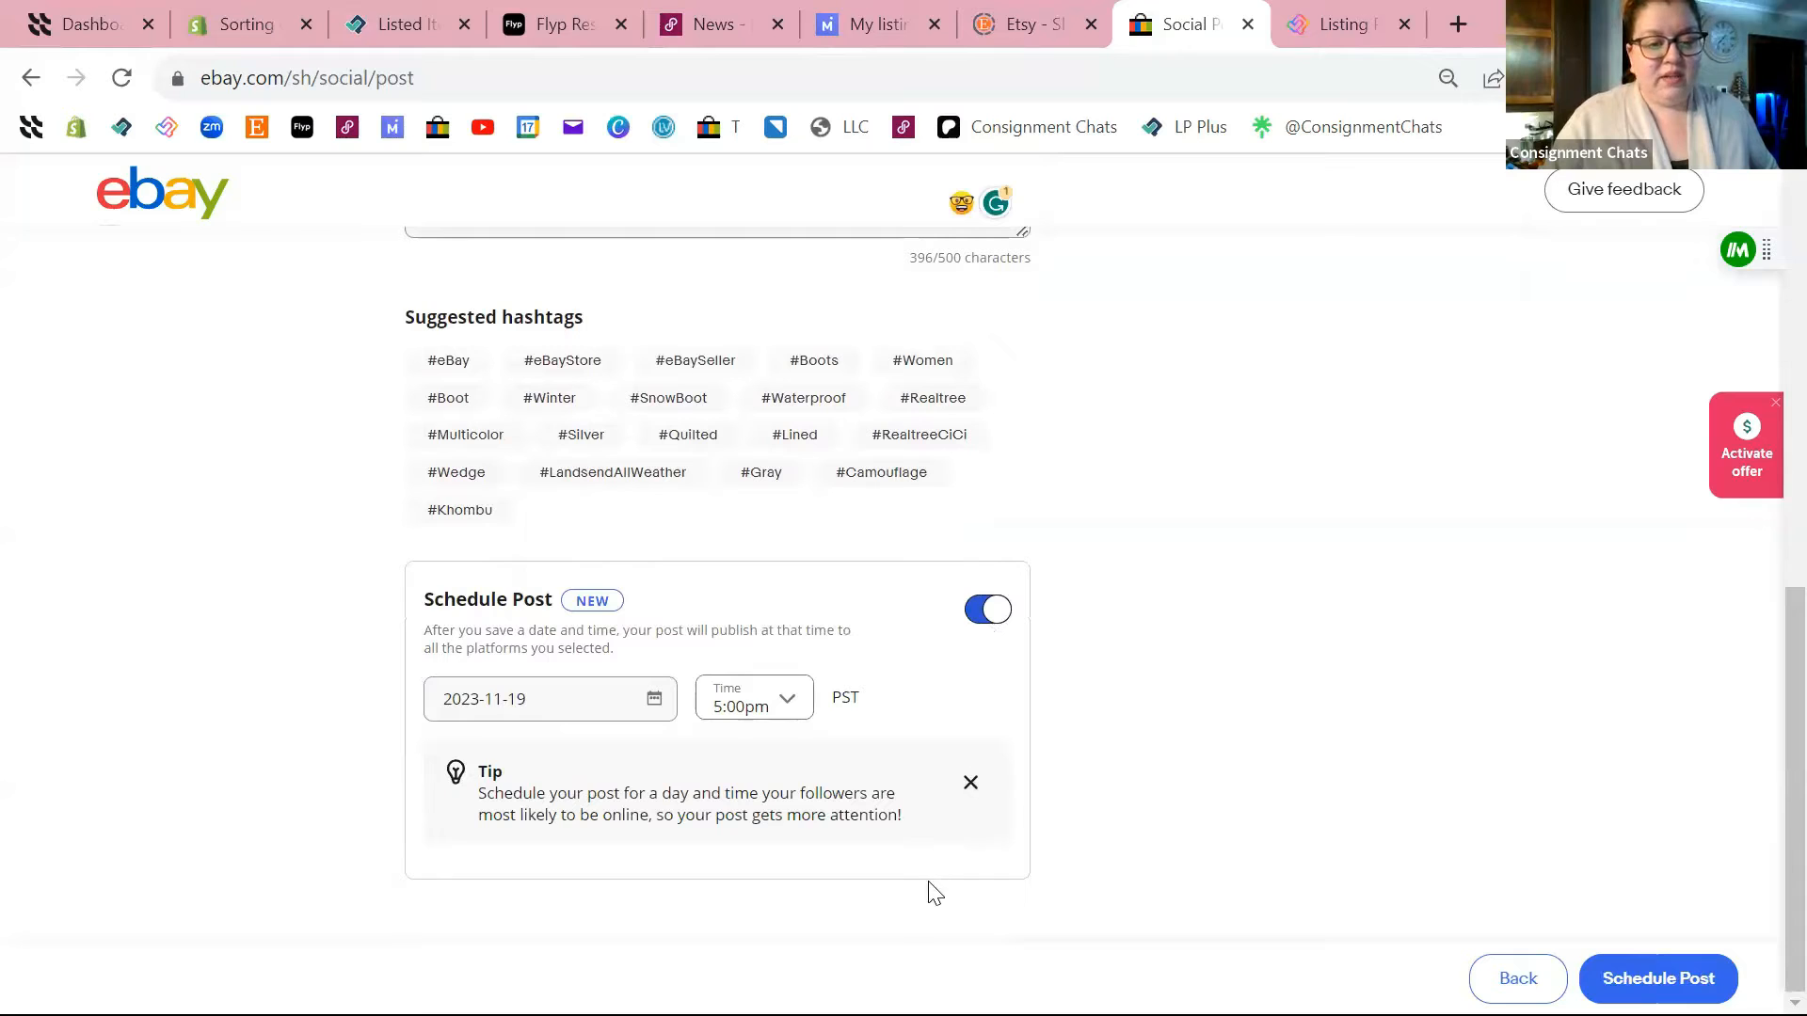
left_click(983, 607)
Publish the boots post immediately and open the published pin on Pinterest
left_click(1688, 977)
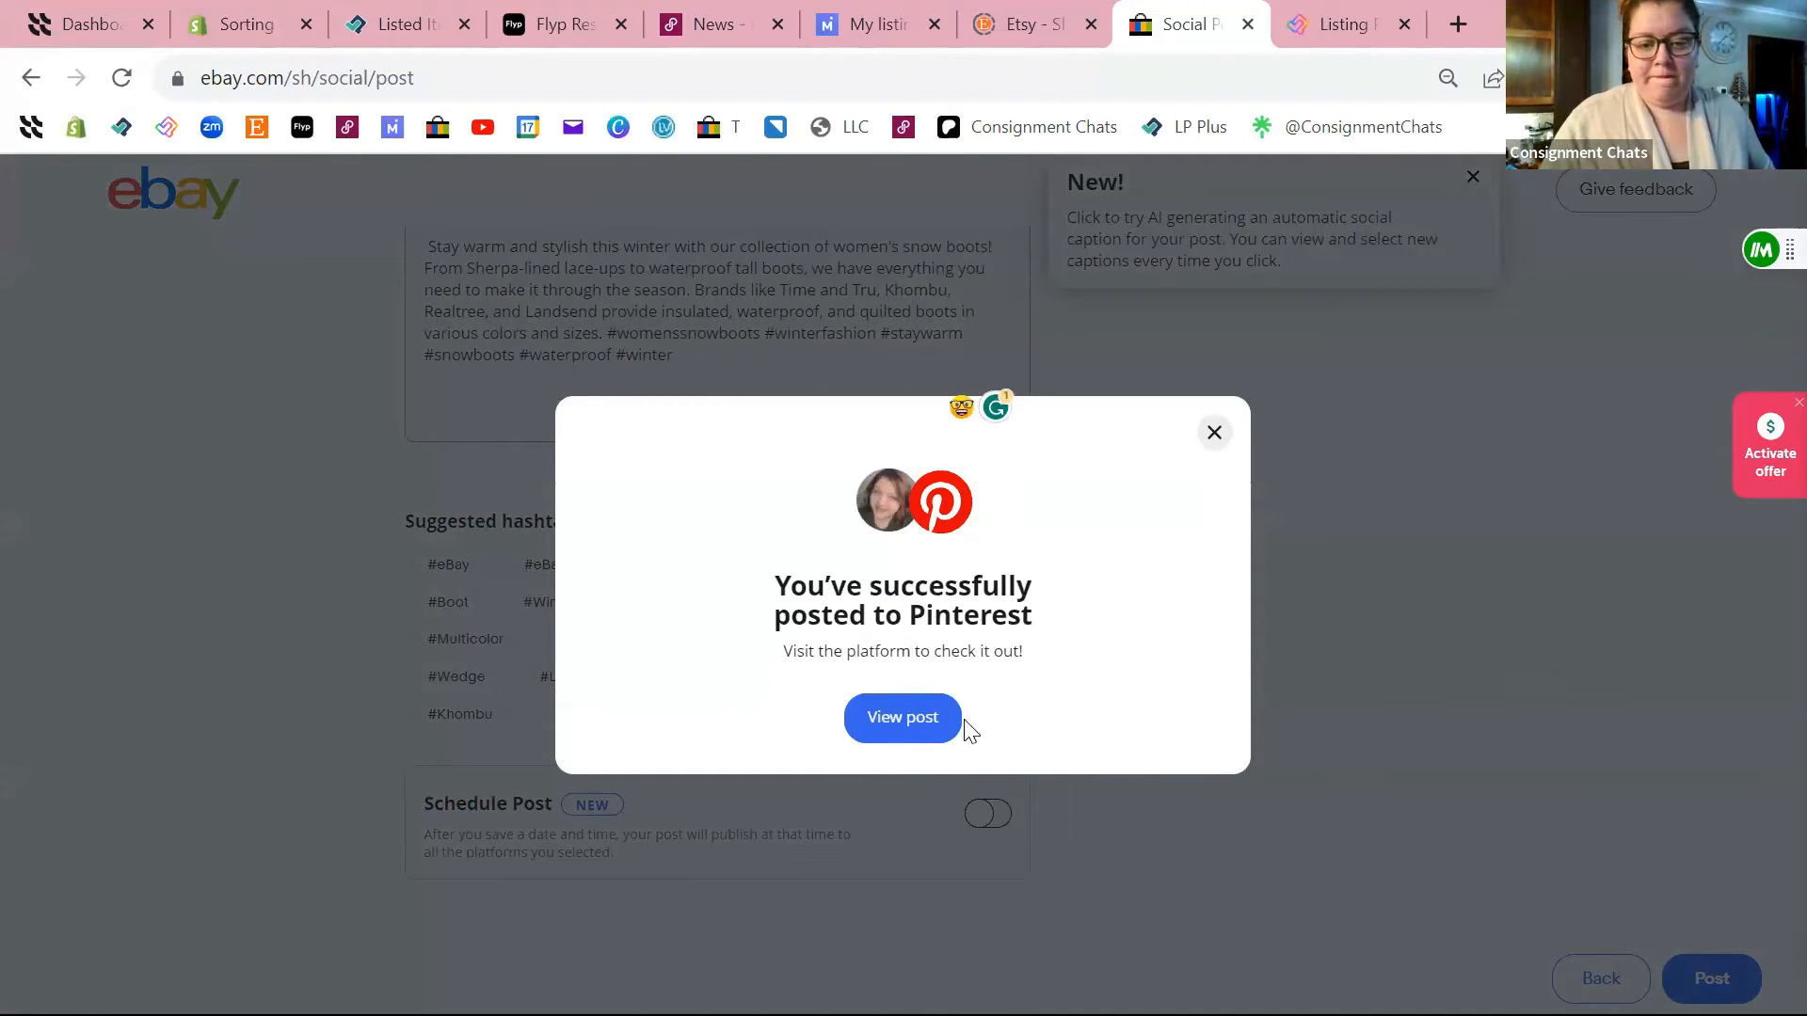
left_click(915, 721)
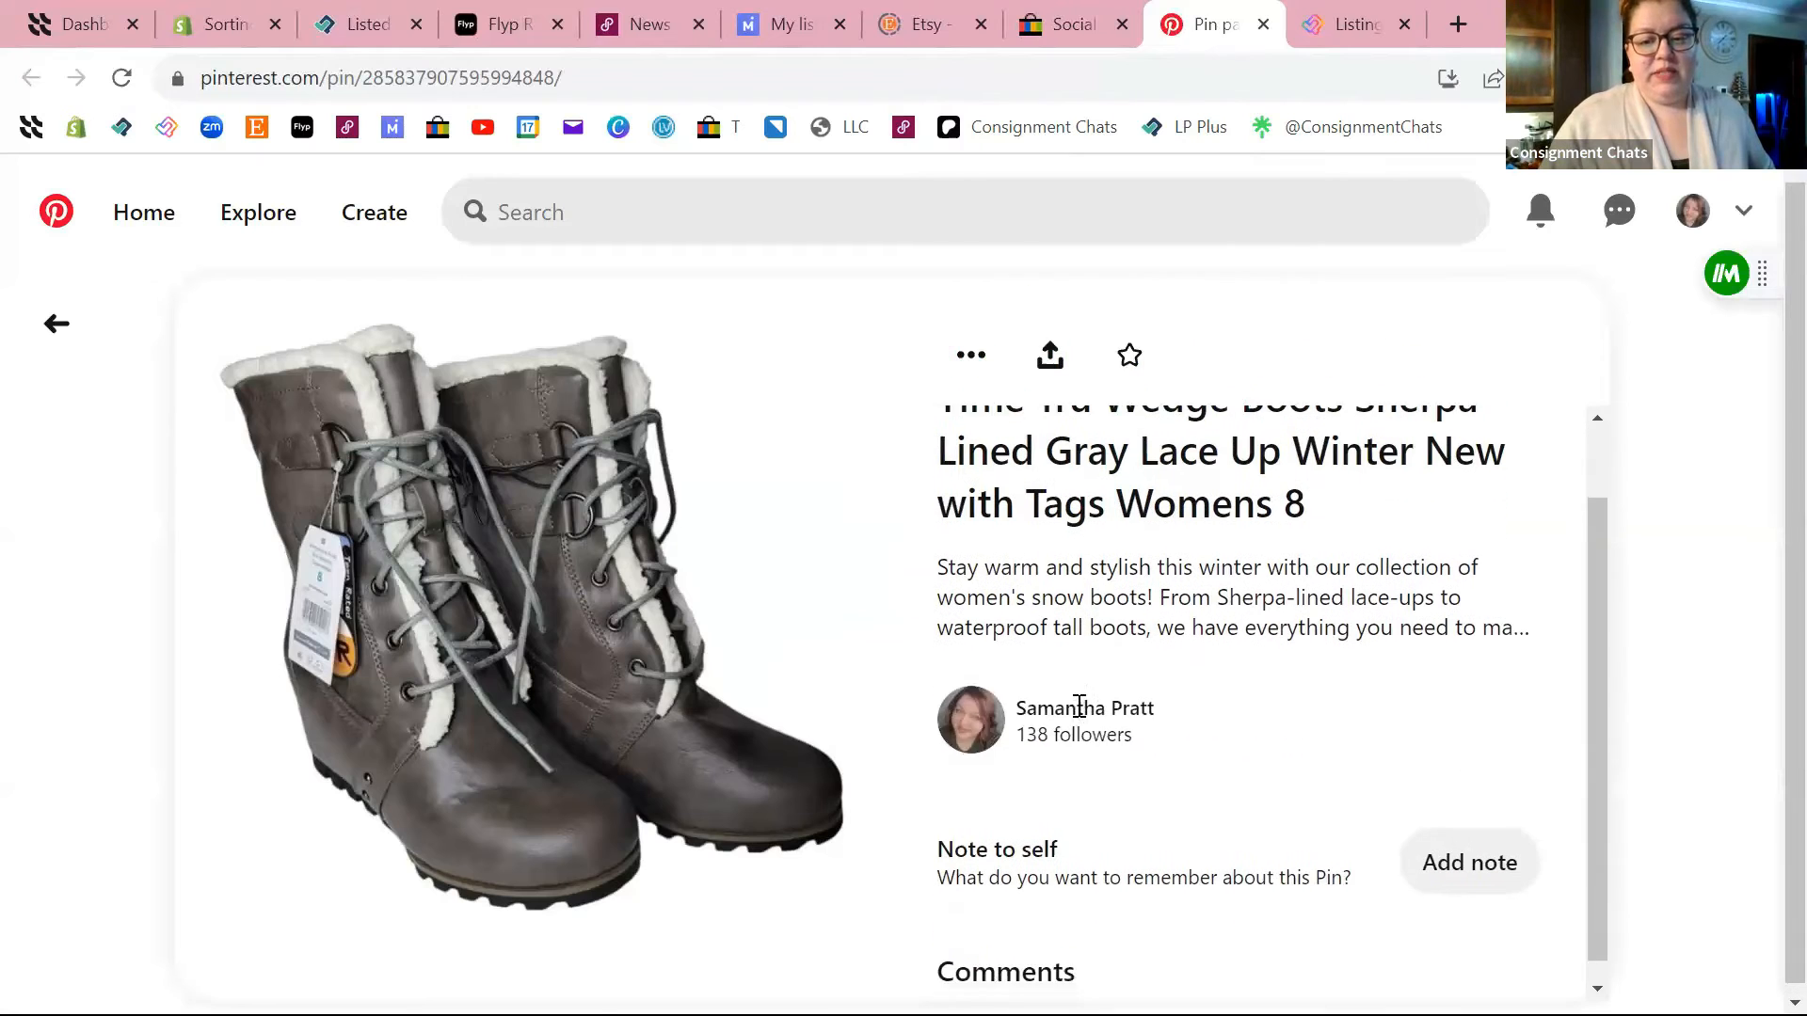
Review the published pin's photo, description and comments, and check which board it is saved to
scroll(1242, 696, "down", 3)
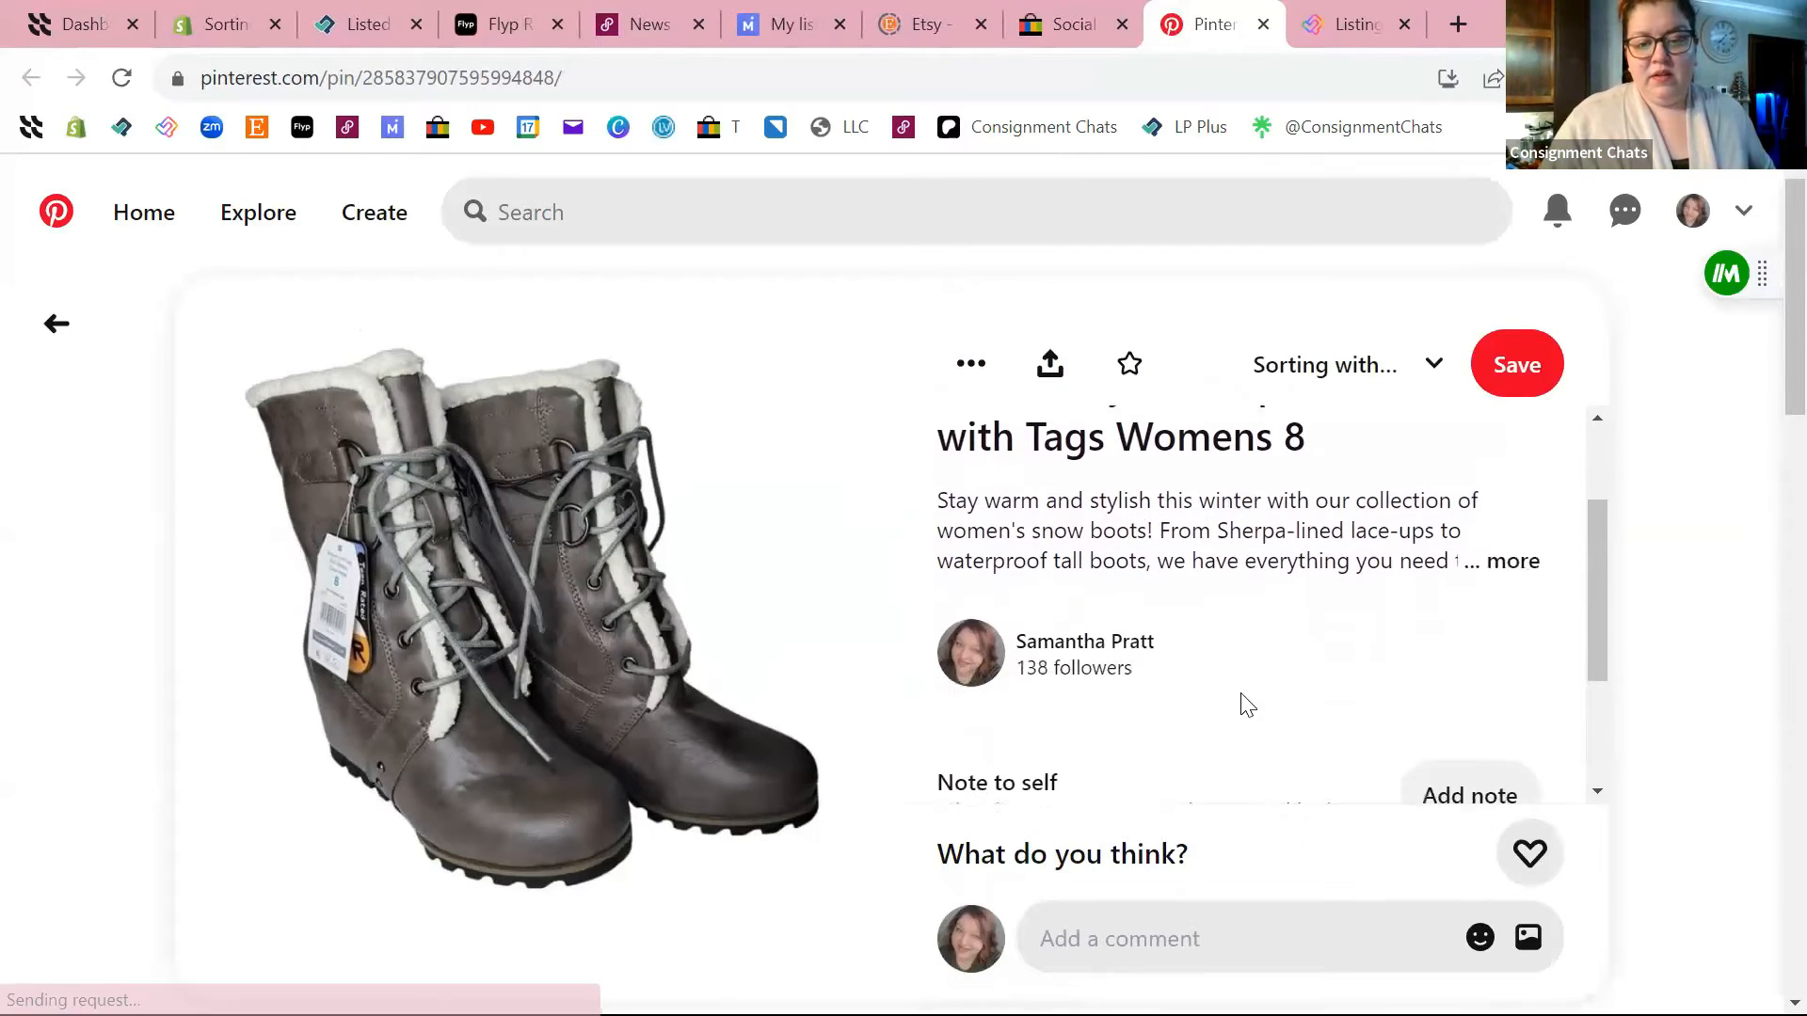
scroll(1247, 706, "down", 4)
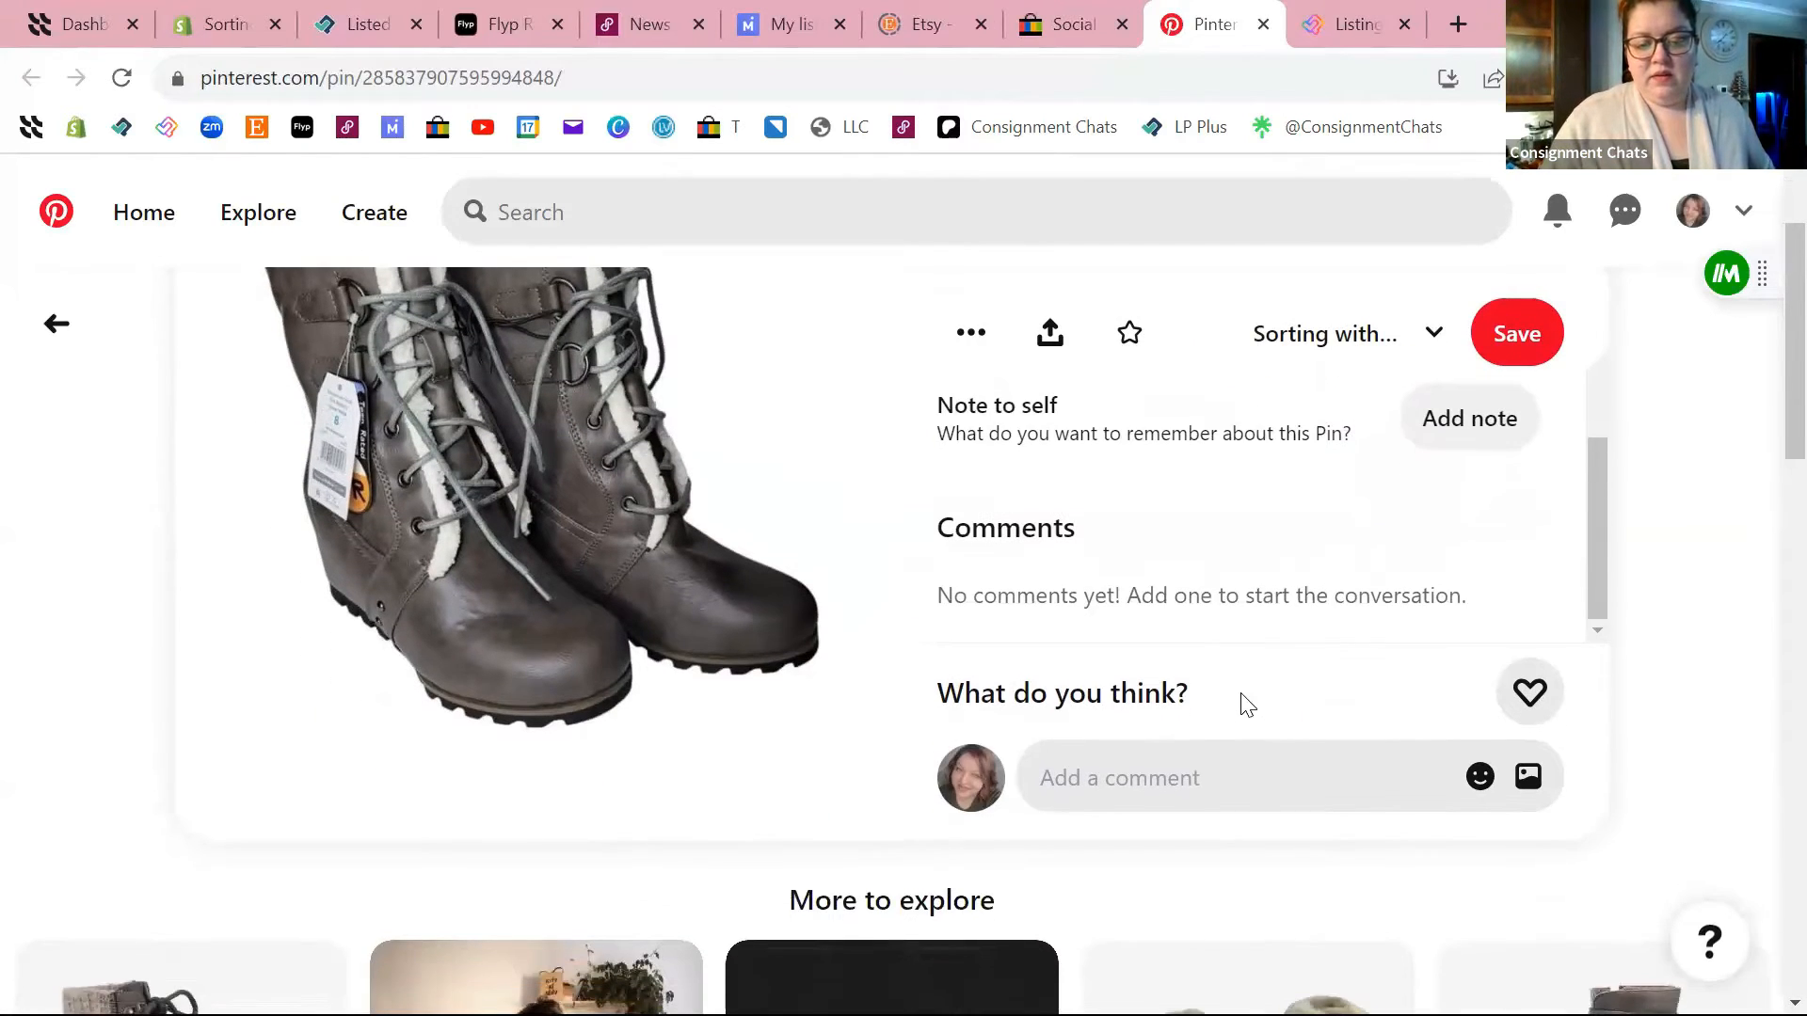
scroll(1243, 706, "up", 2)
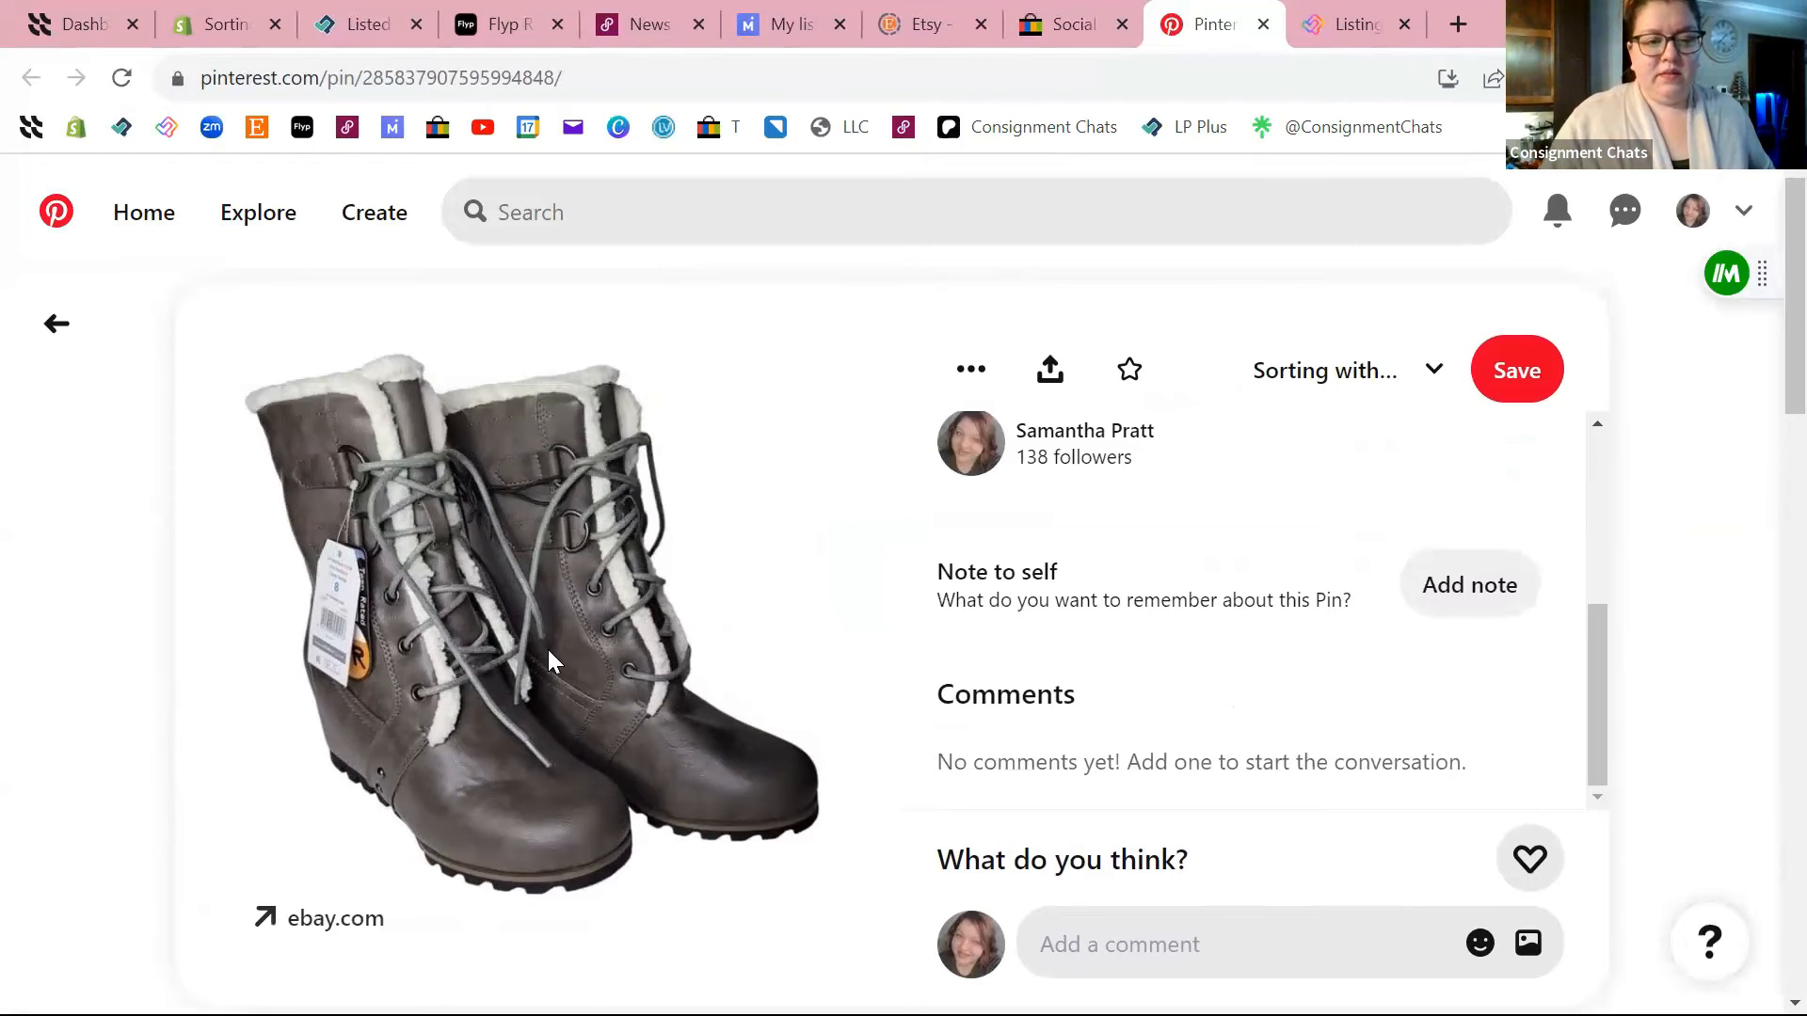
left_click(652, 558)
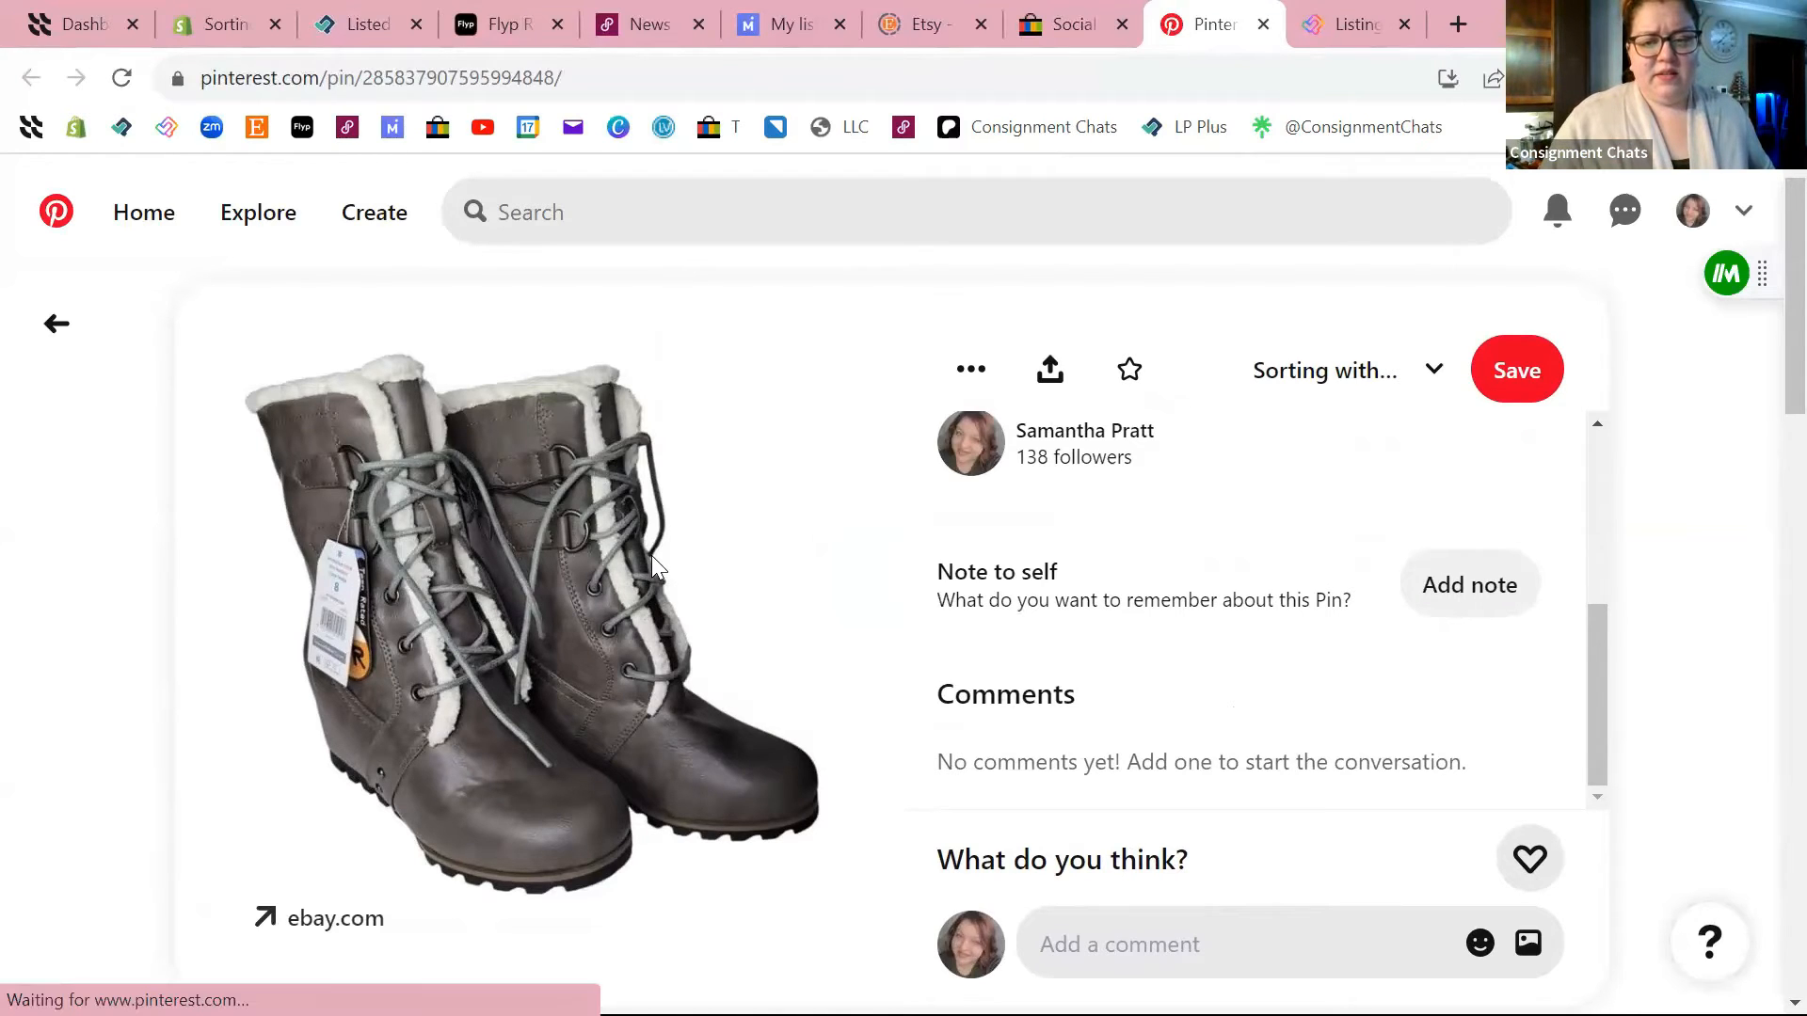
scroll(1270, 583, "up", 2)
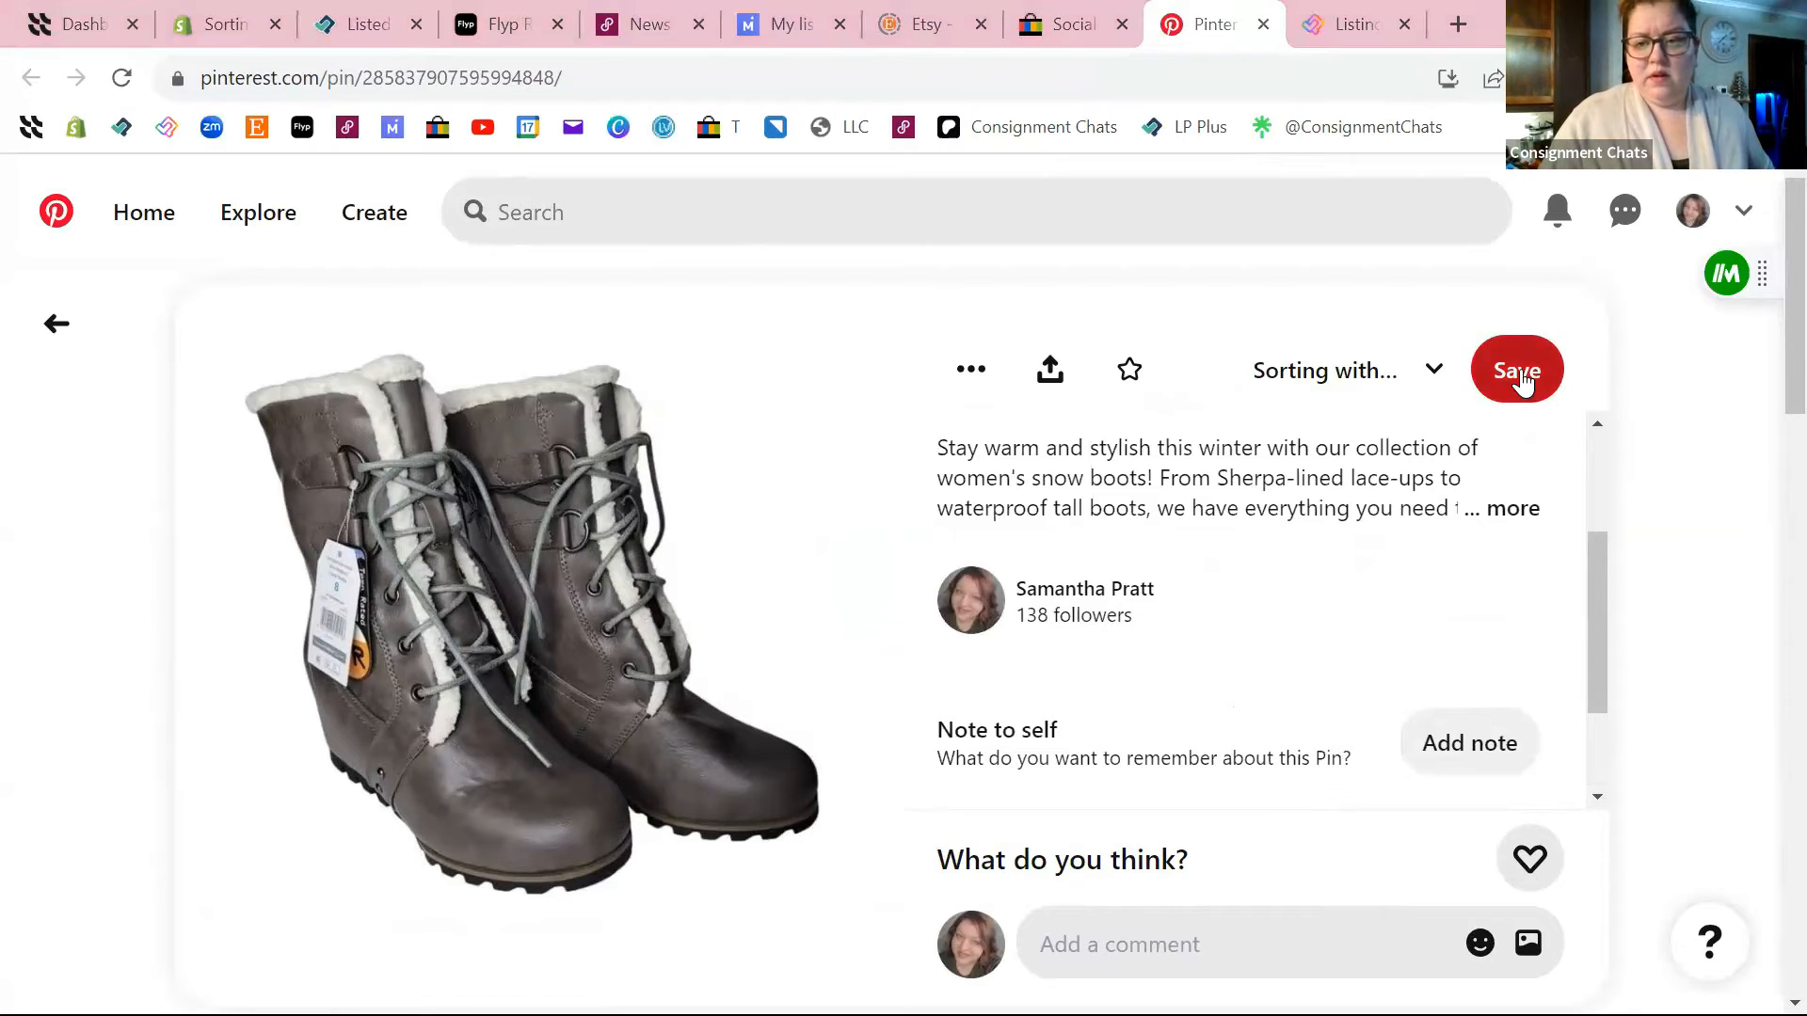
left_click(1432, 362)
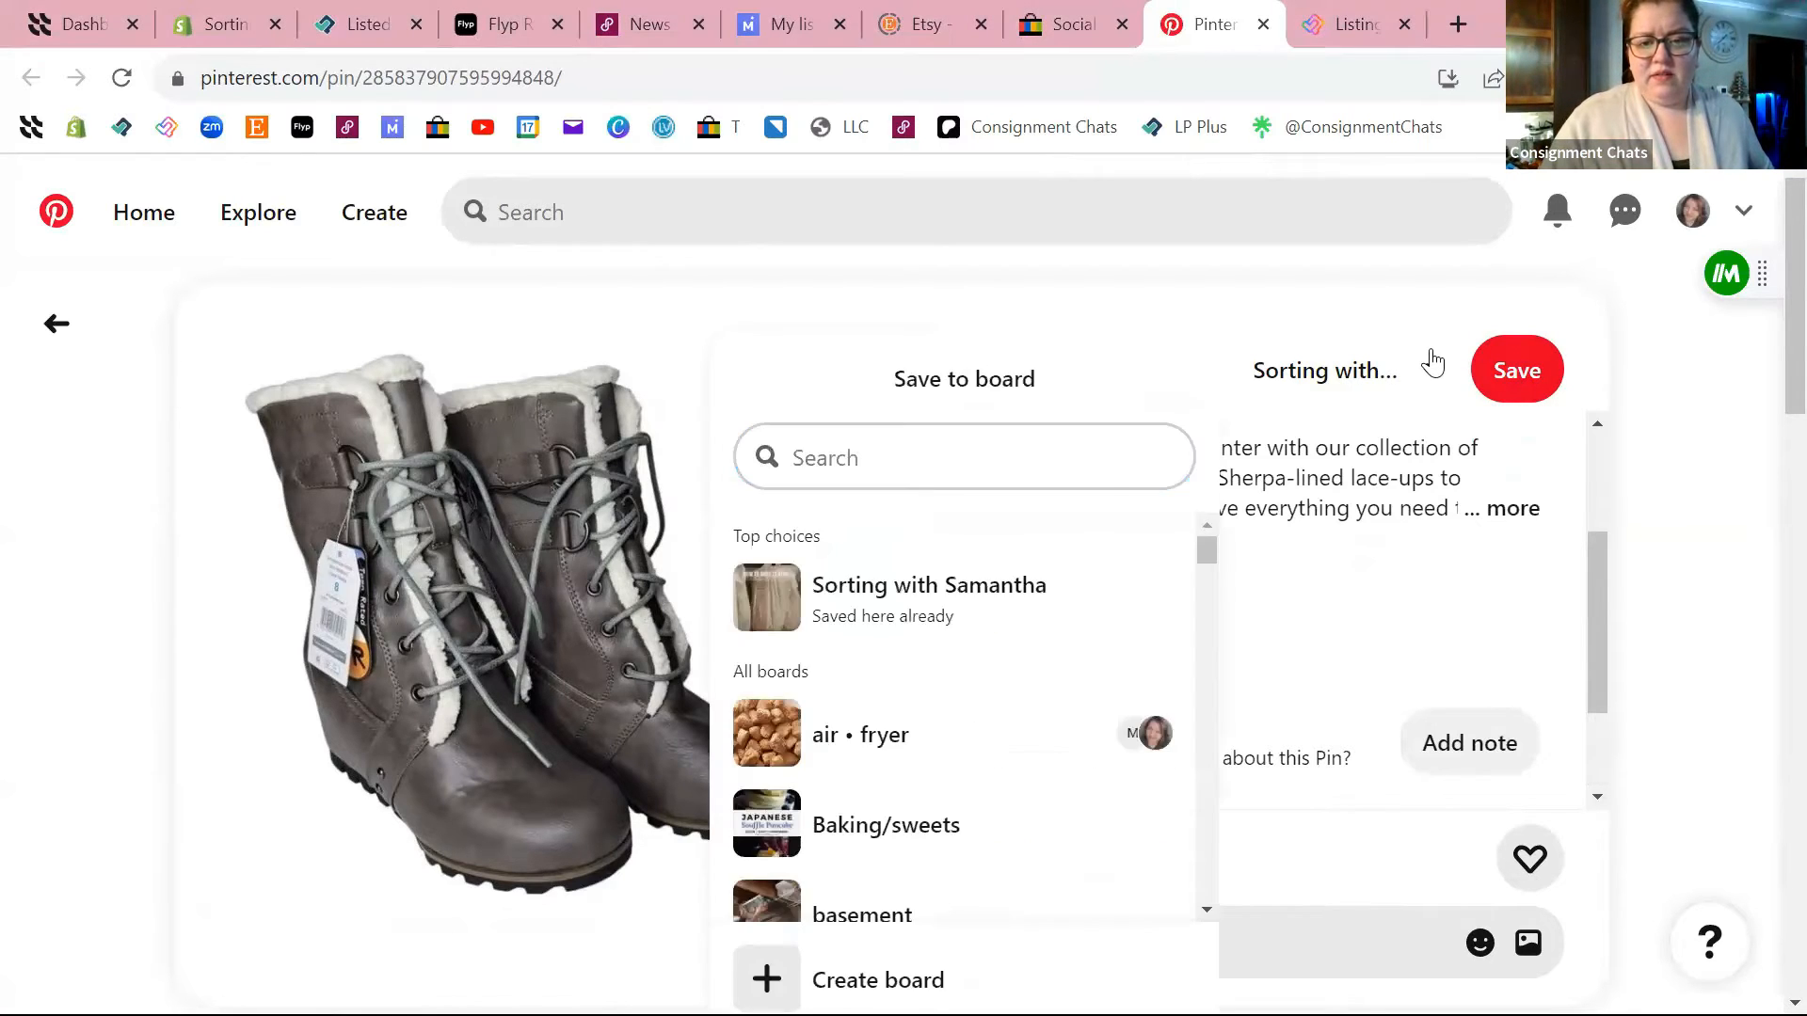
left_click(1432, 362)
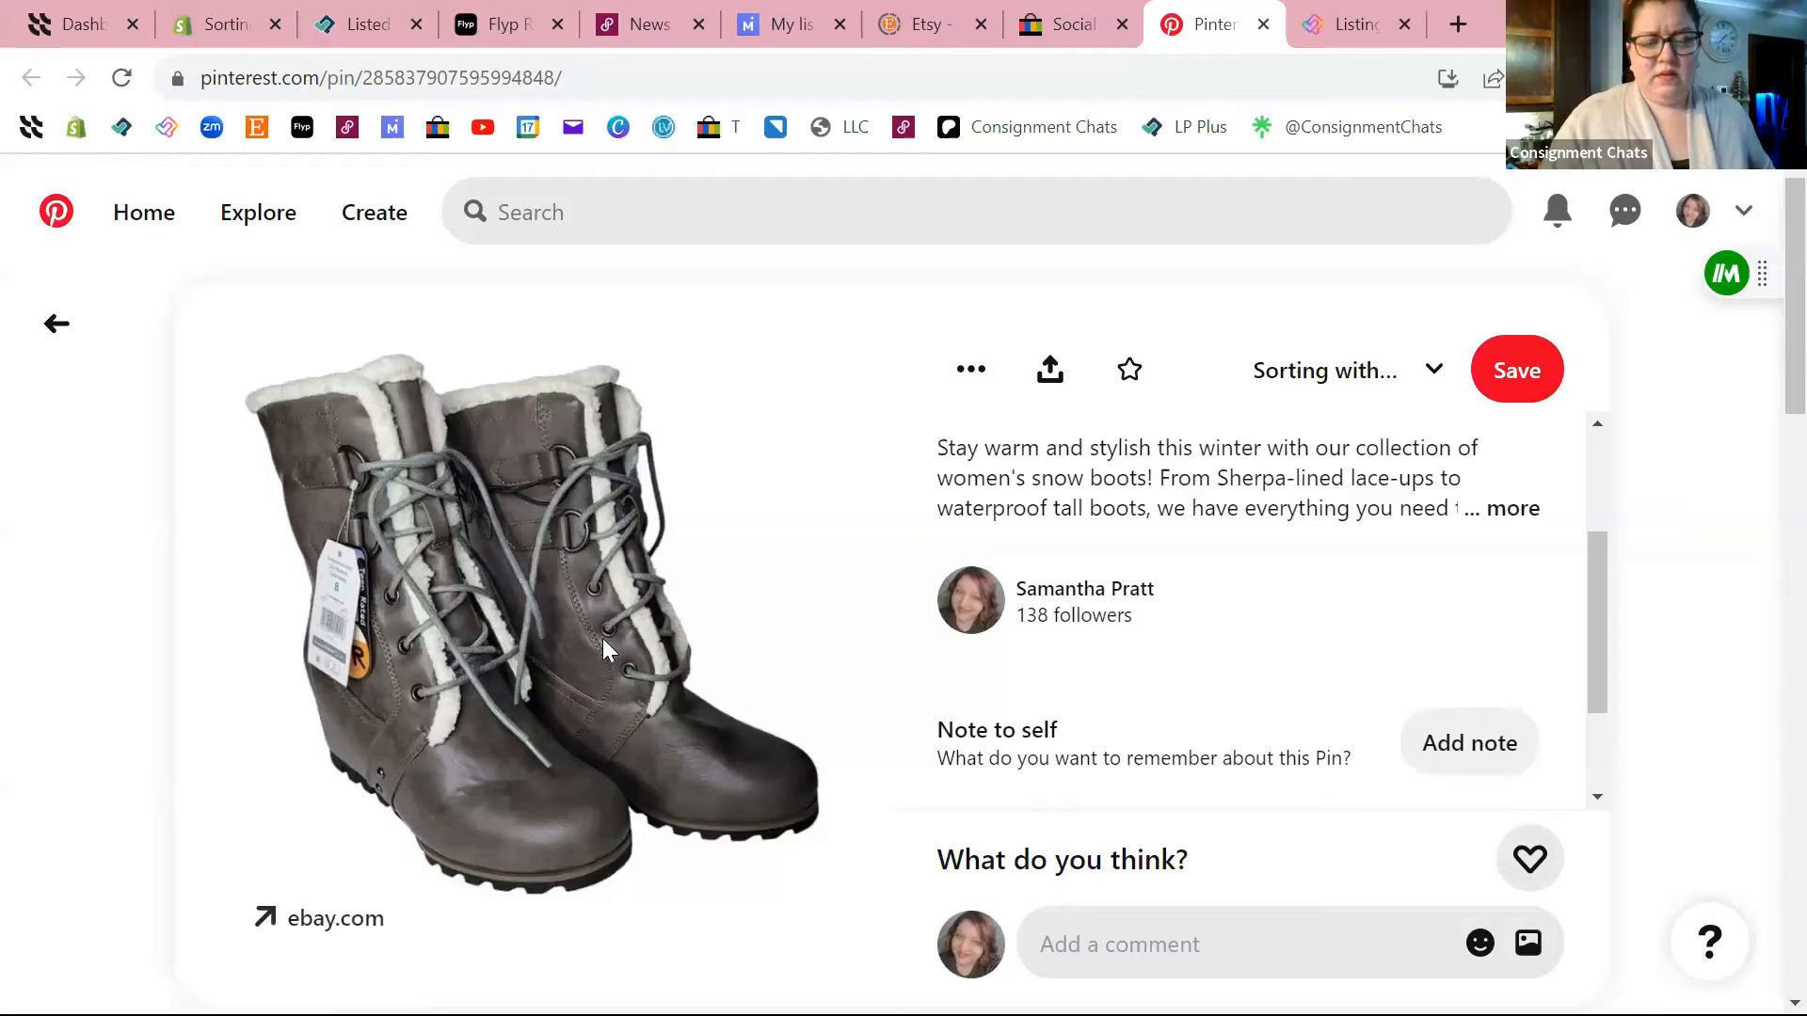
Follow the pin's ebay.com link to examine the Time Tru wedge boots listing, and close the listing to return to the pin
left_click(334, 922)
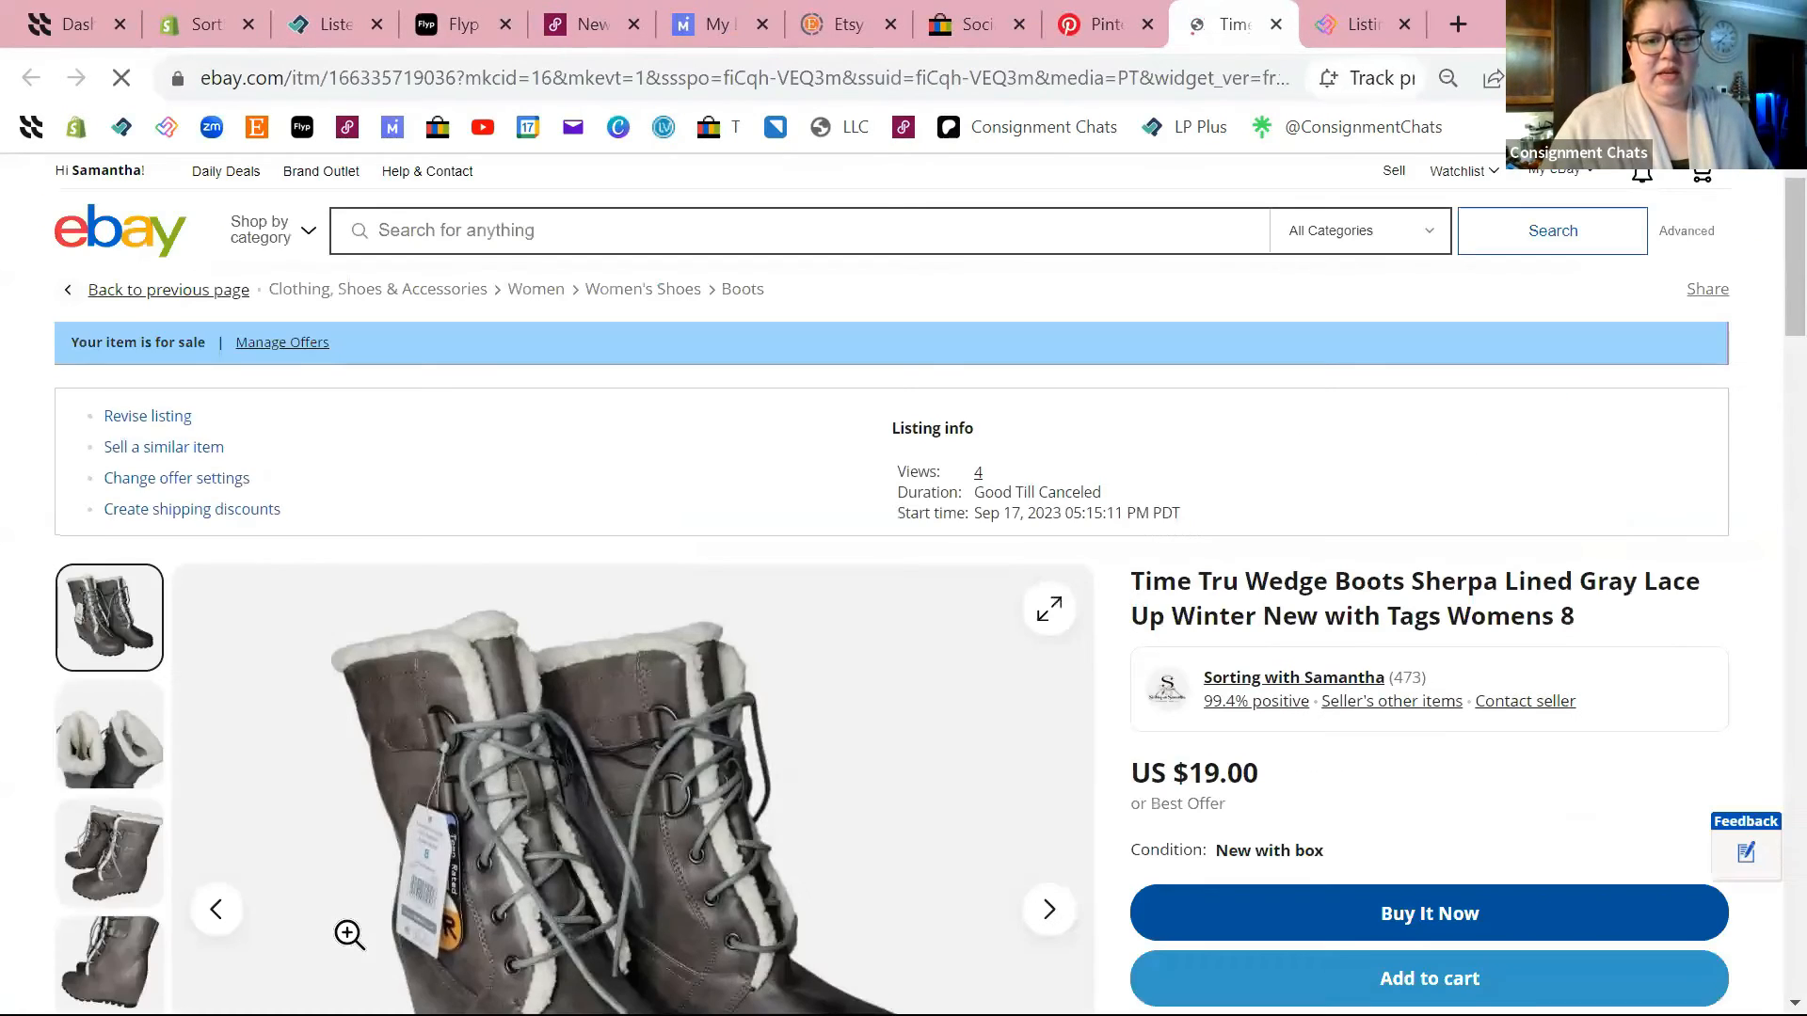
scroll(517, 875, "down", 2)
scroll(843, 512, "up", 2)
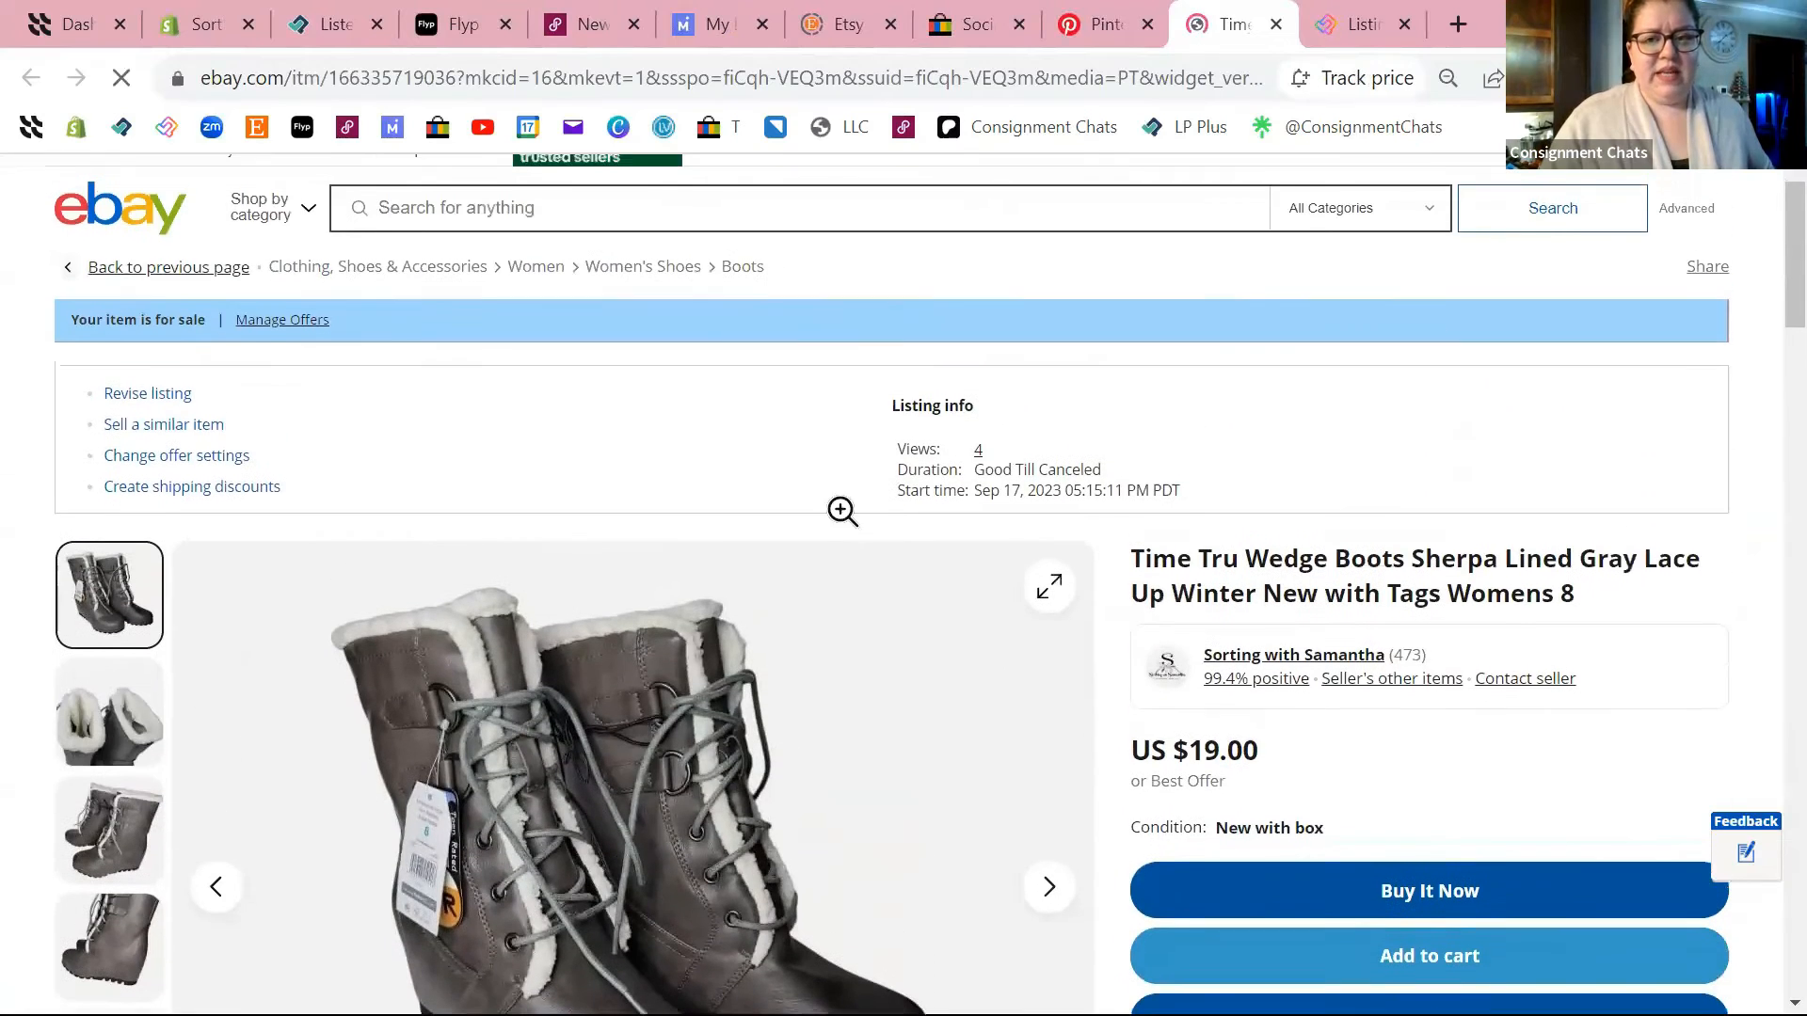
scroll(894, 660, "up", 2)
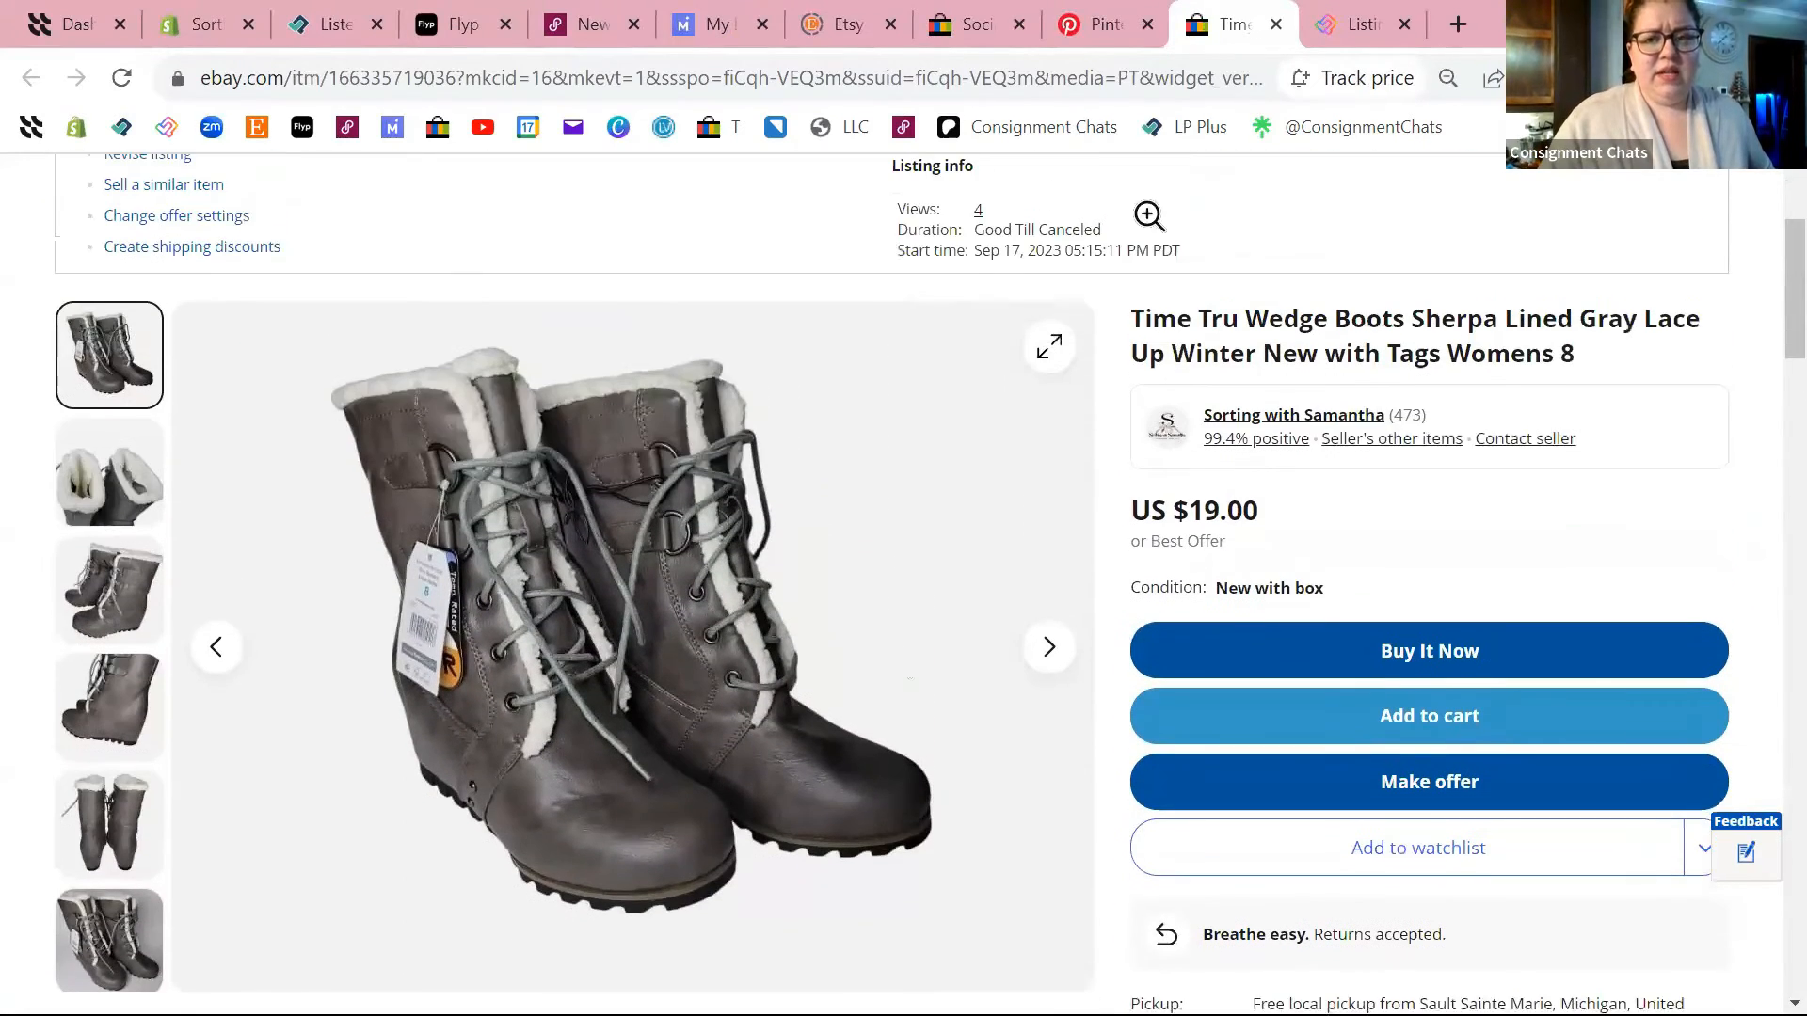
left_click(1276, 24)
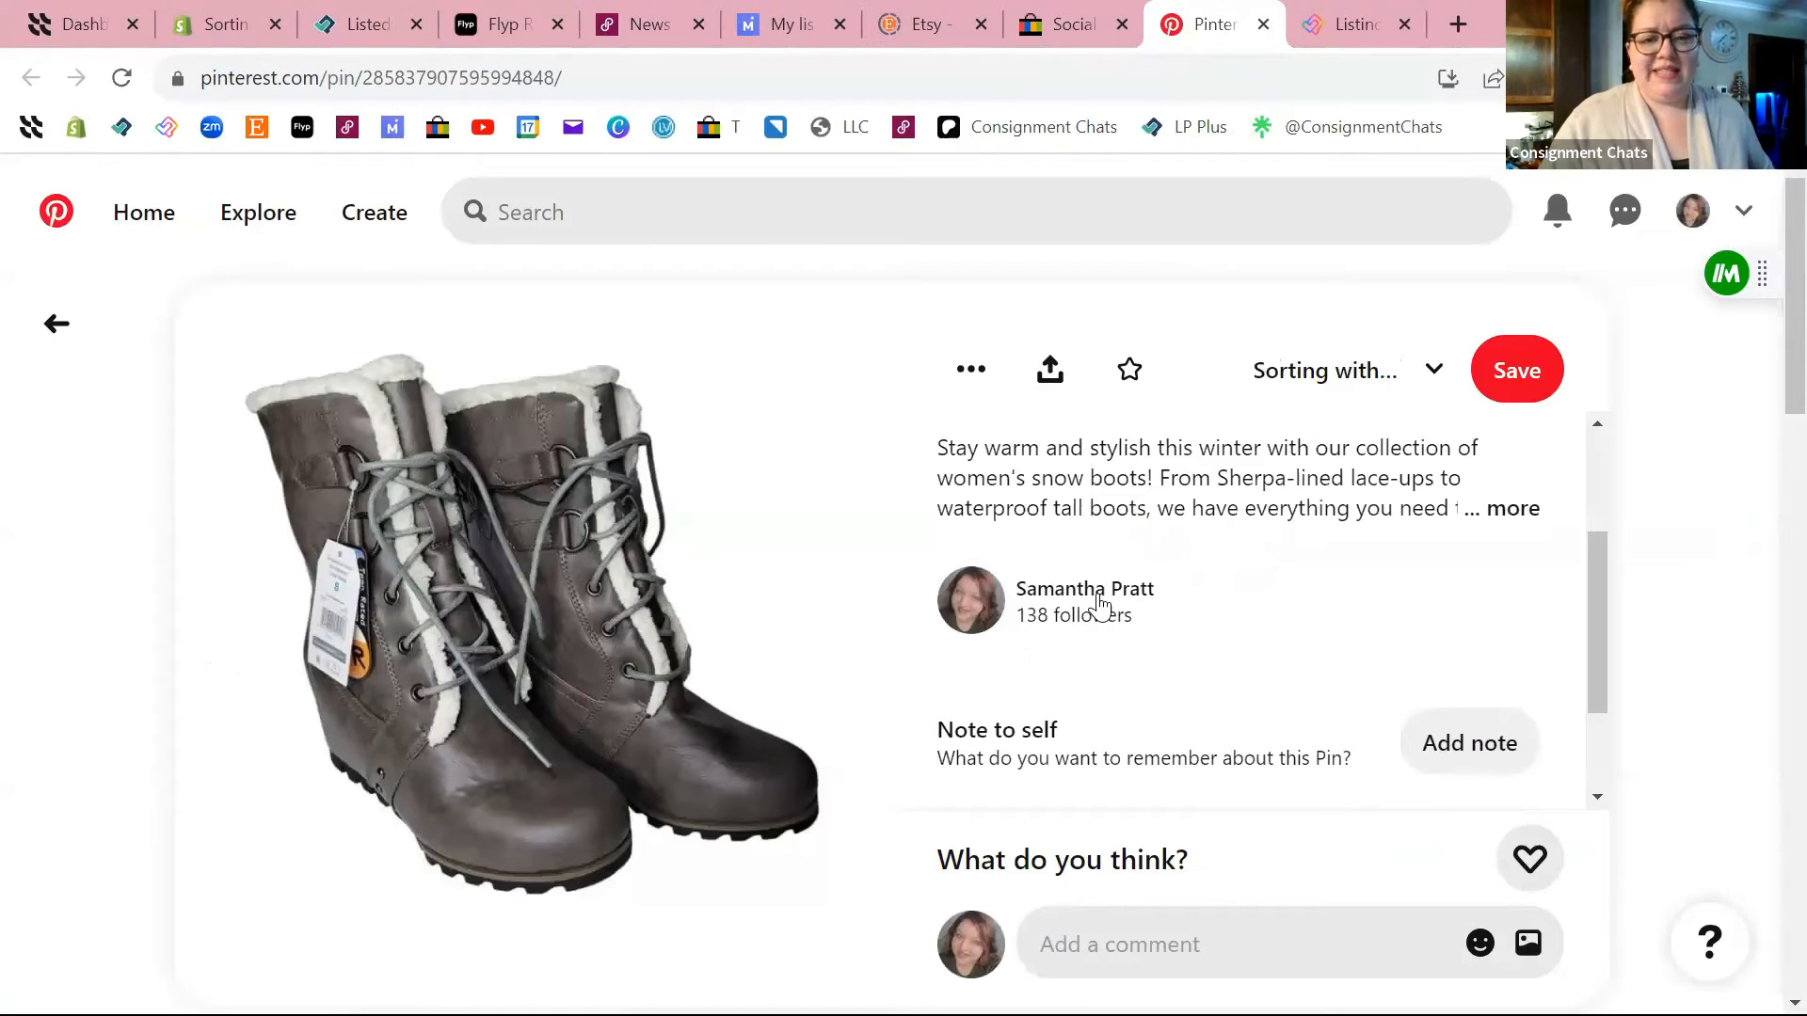
Expand the pin's full description and review its caption, hashtags, note and comments sections
left_click(1508, 515)
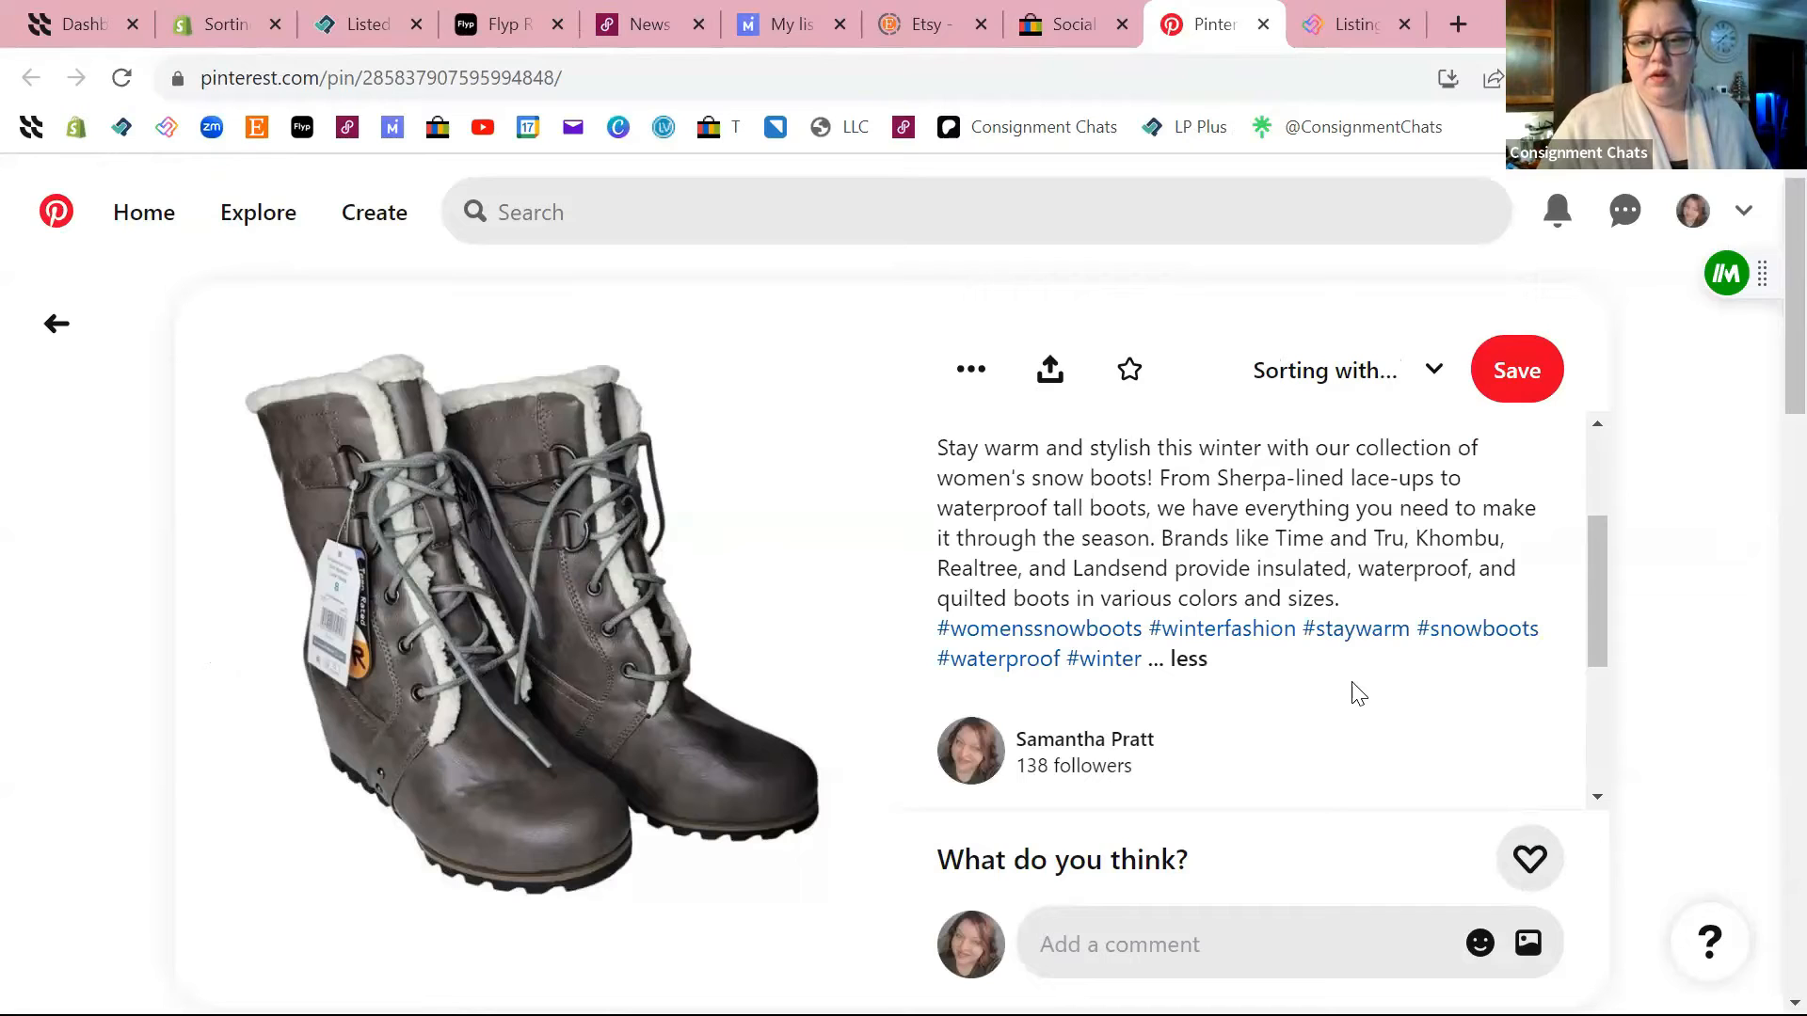
scroll(1202, 753, "down", 3)
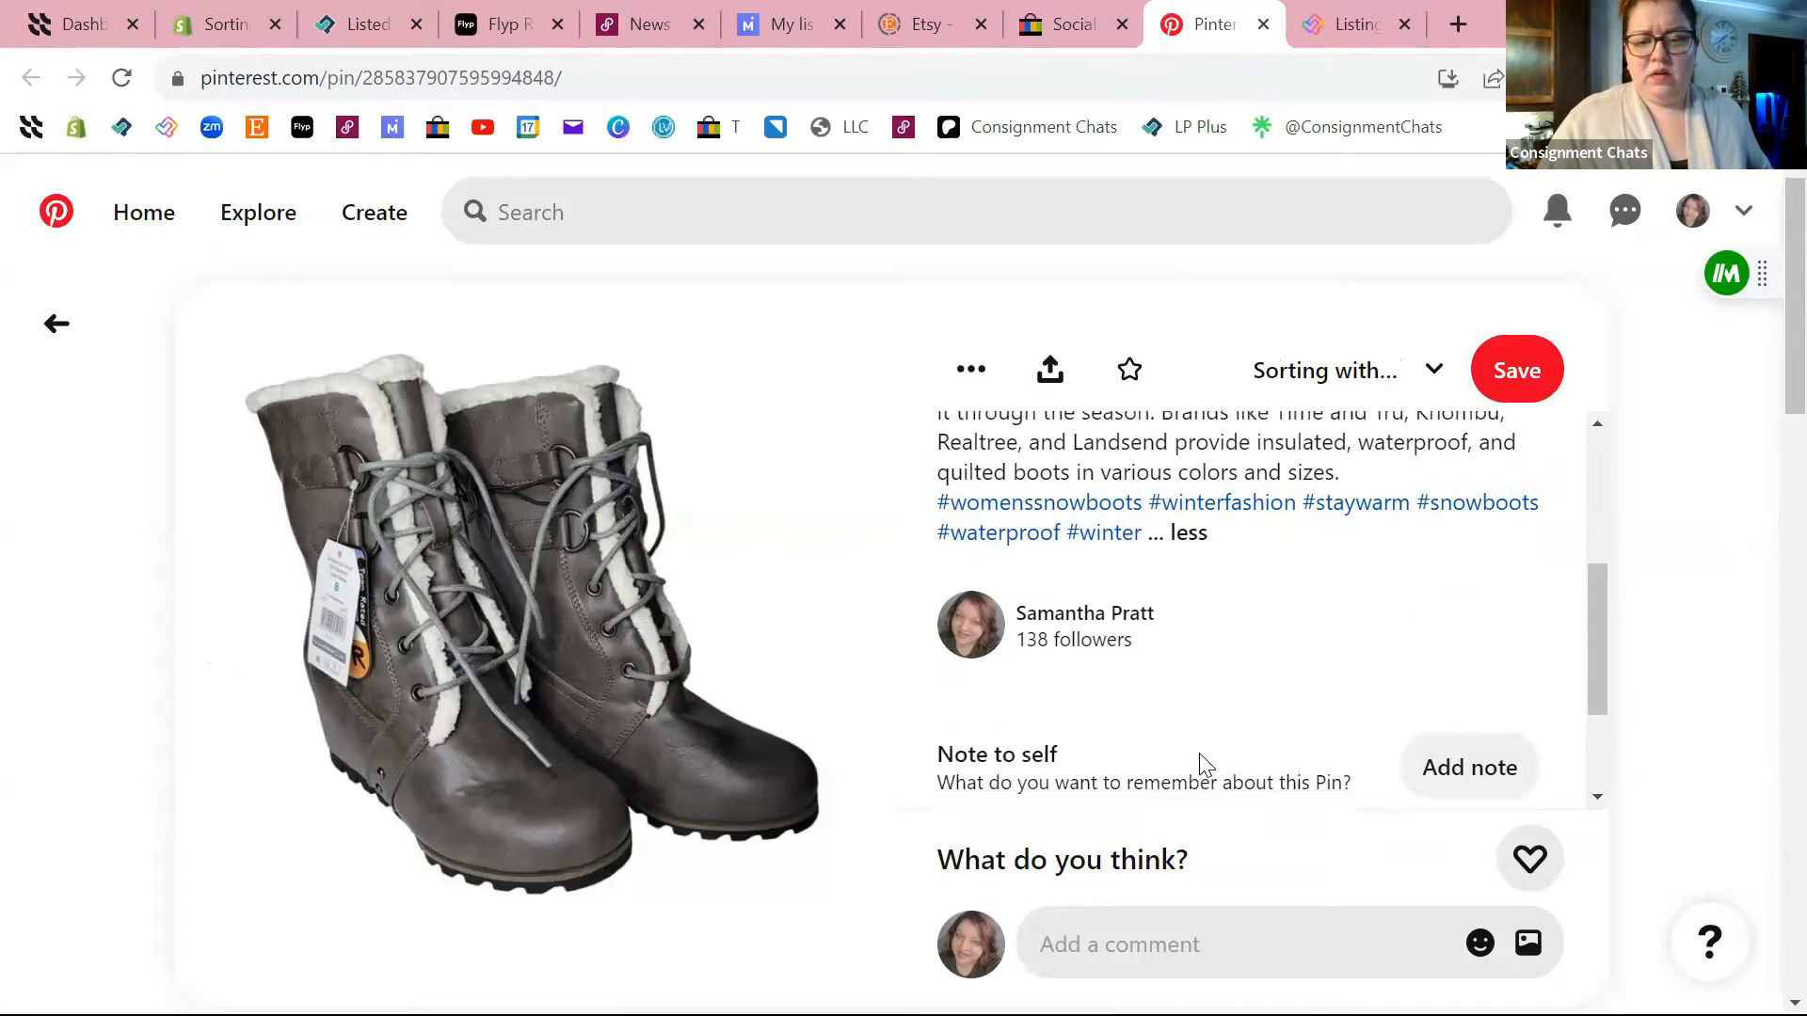
scroll(1202, 753, "down", 2)
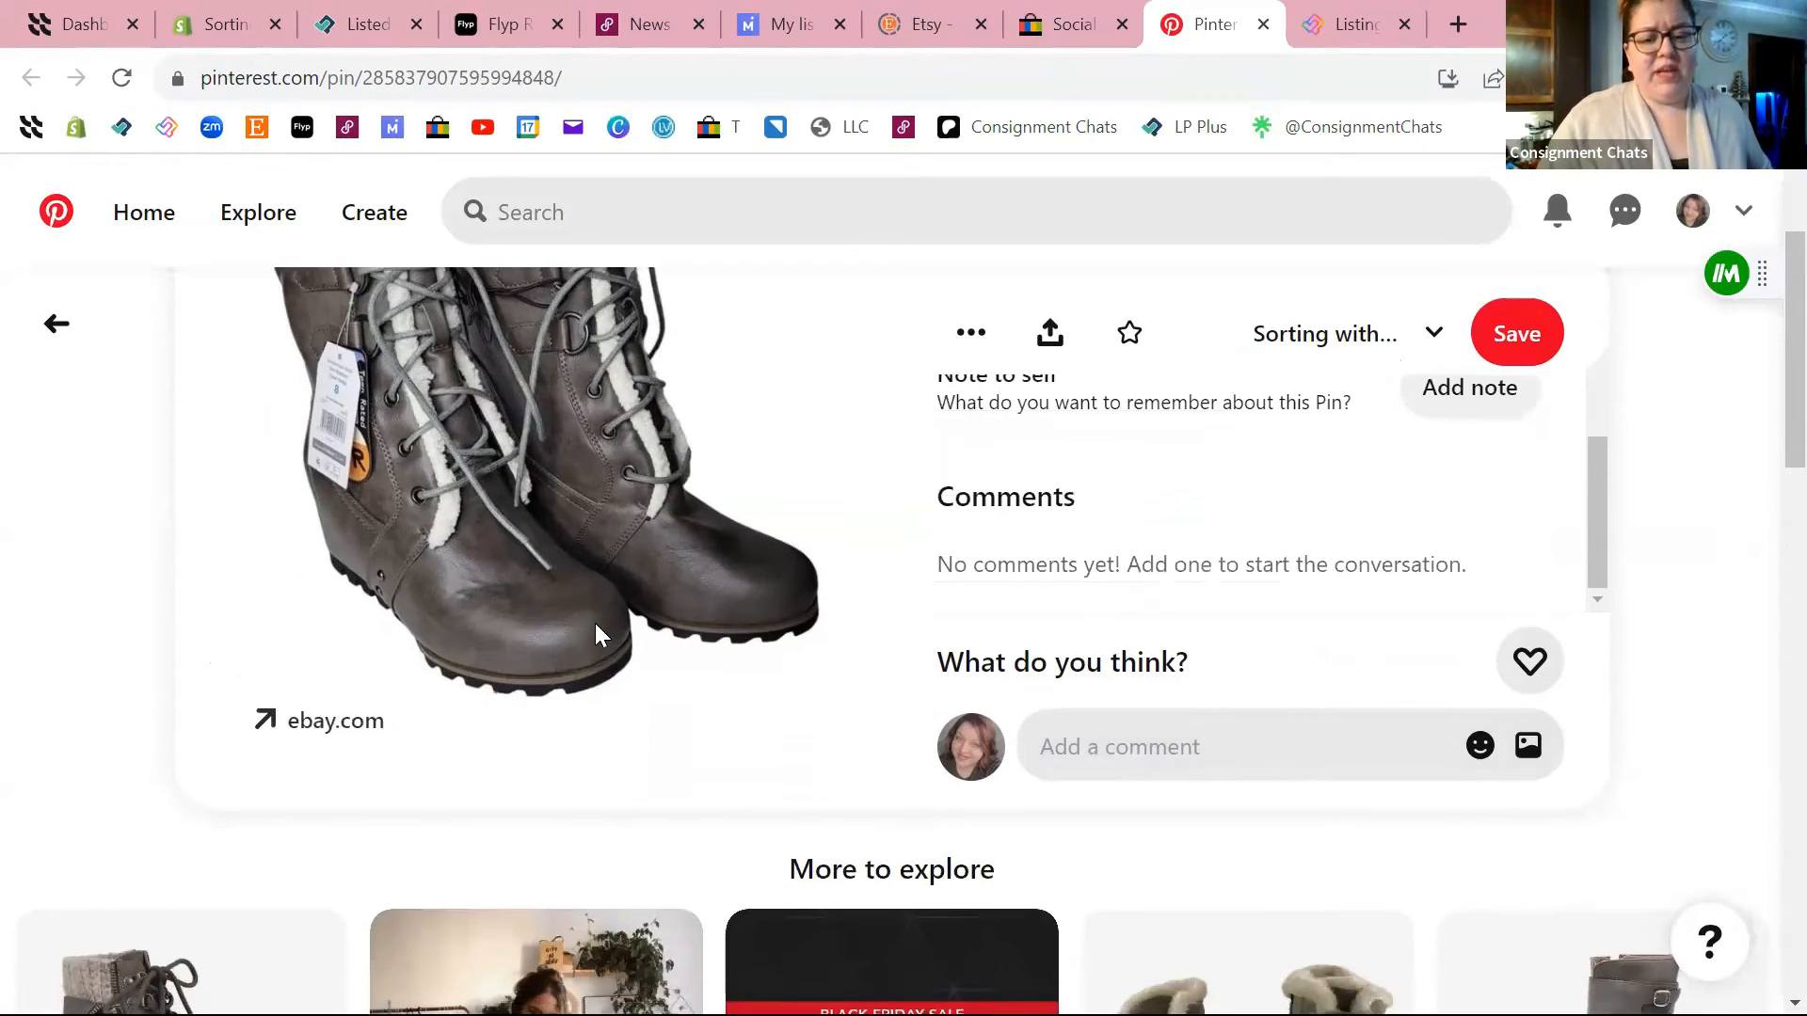
scroll(670, 515, "up", 2)
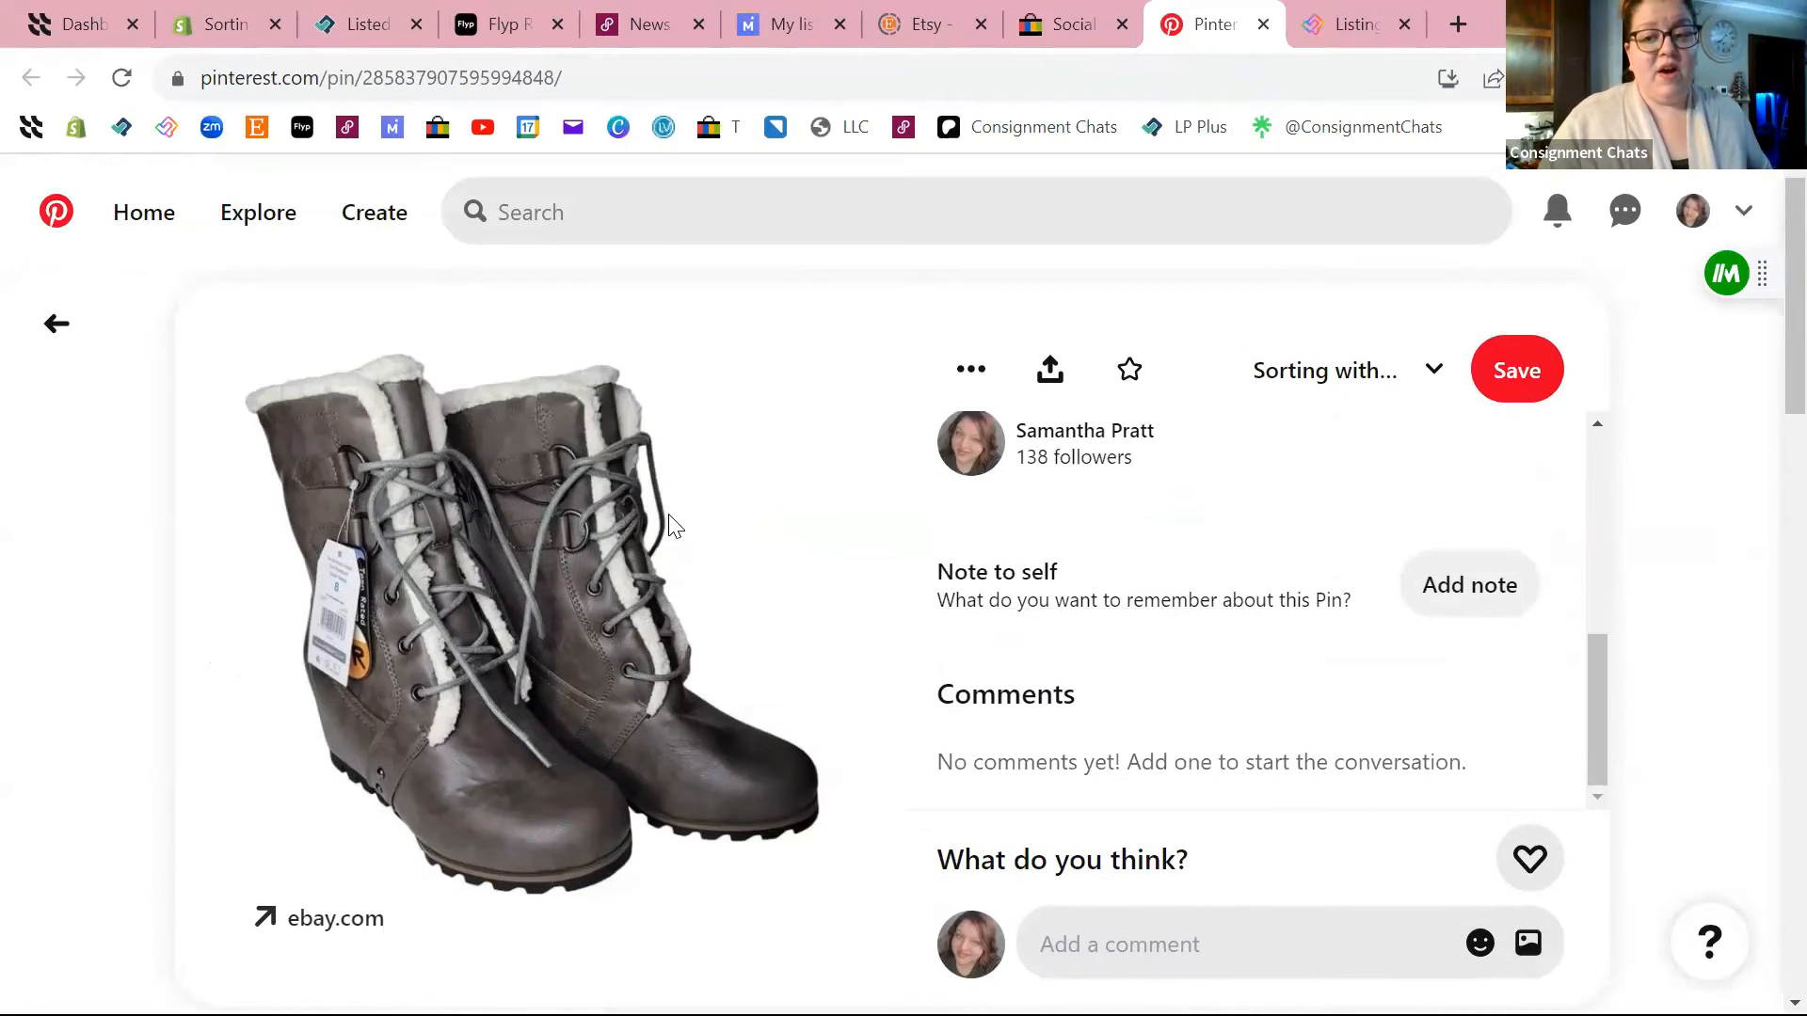